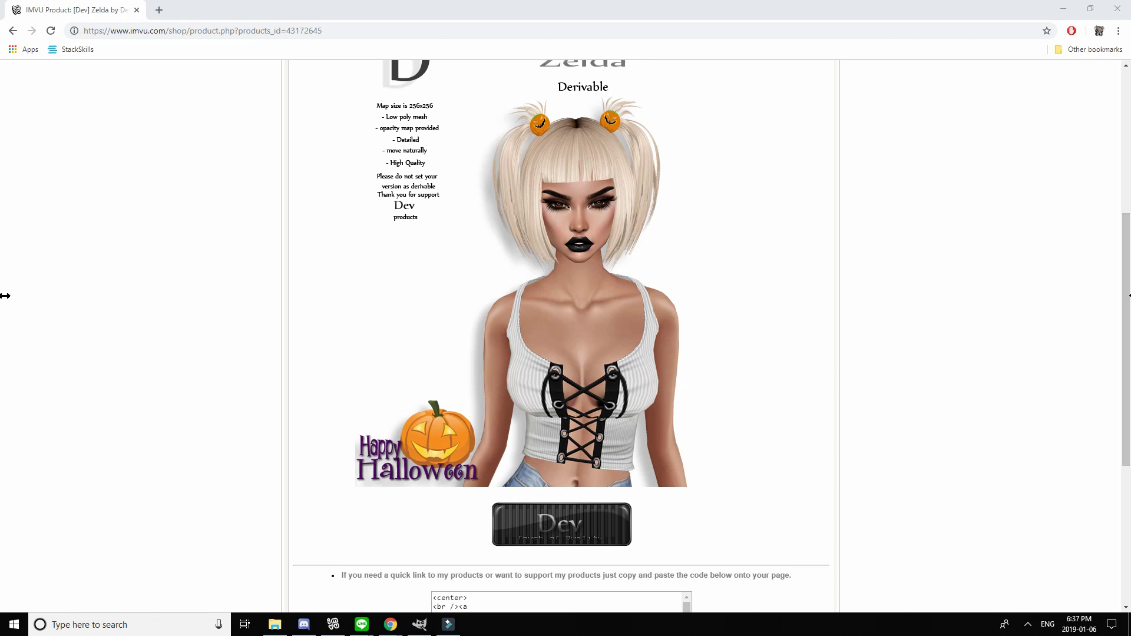
Look over the derivable hair's product page and switch to the IMVU editor to view the hair on the avatar
left_click_drag(1126, 288, 1126, 313)
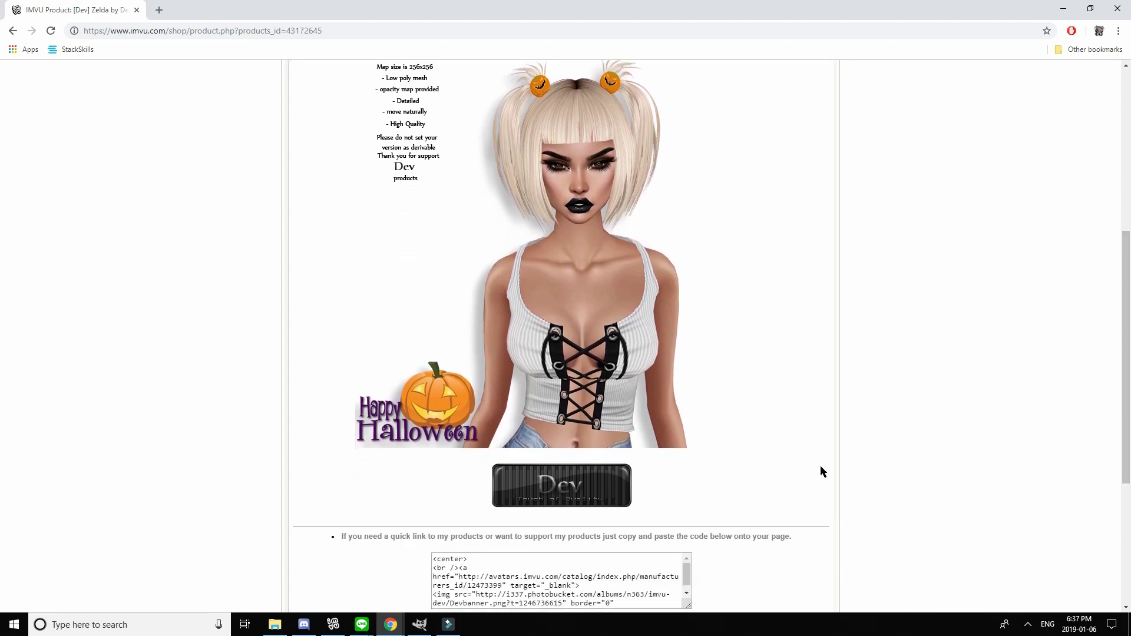
scroll(405, 600, "down", 5)
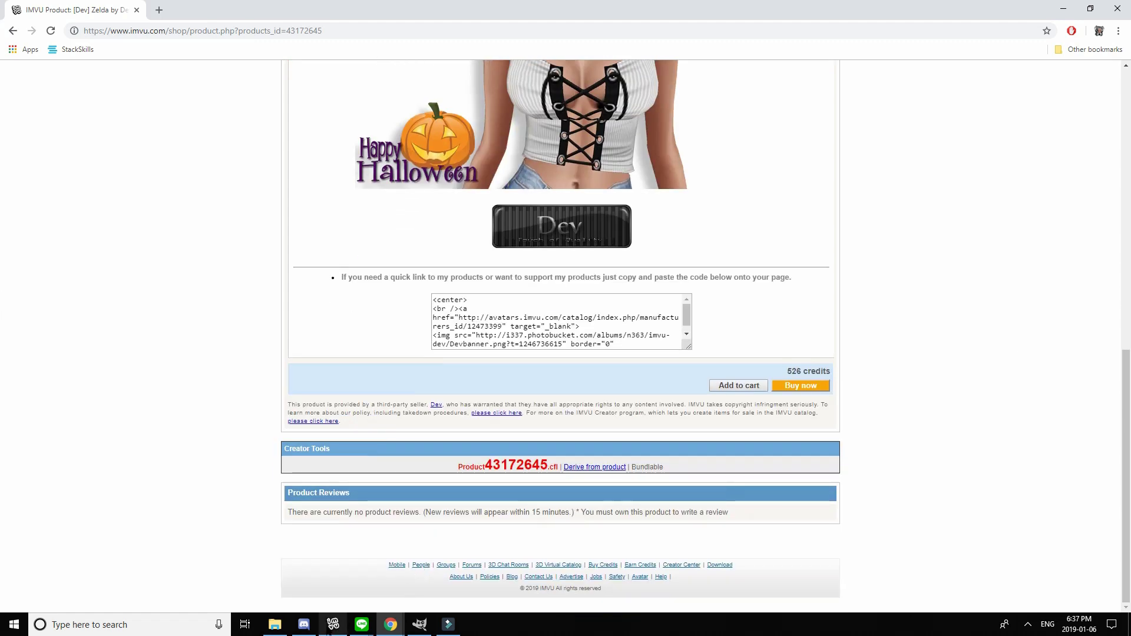
left_click(332, 624)
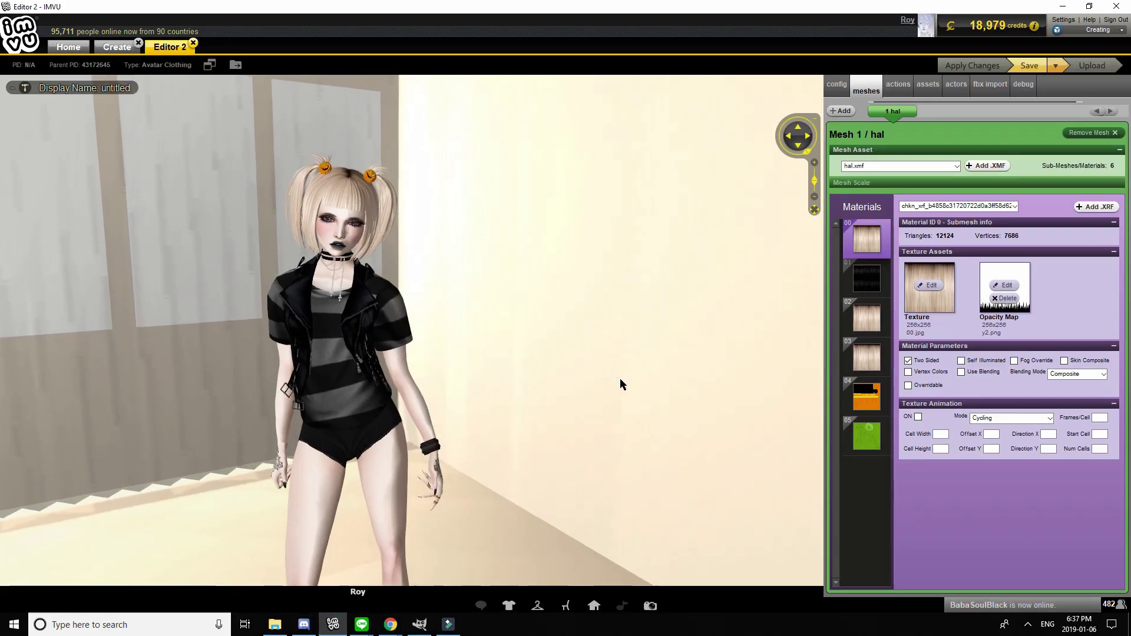
left_click_drag(620, 378, 639, 385)
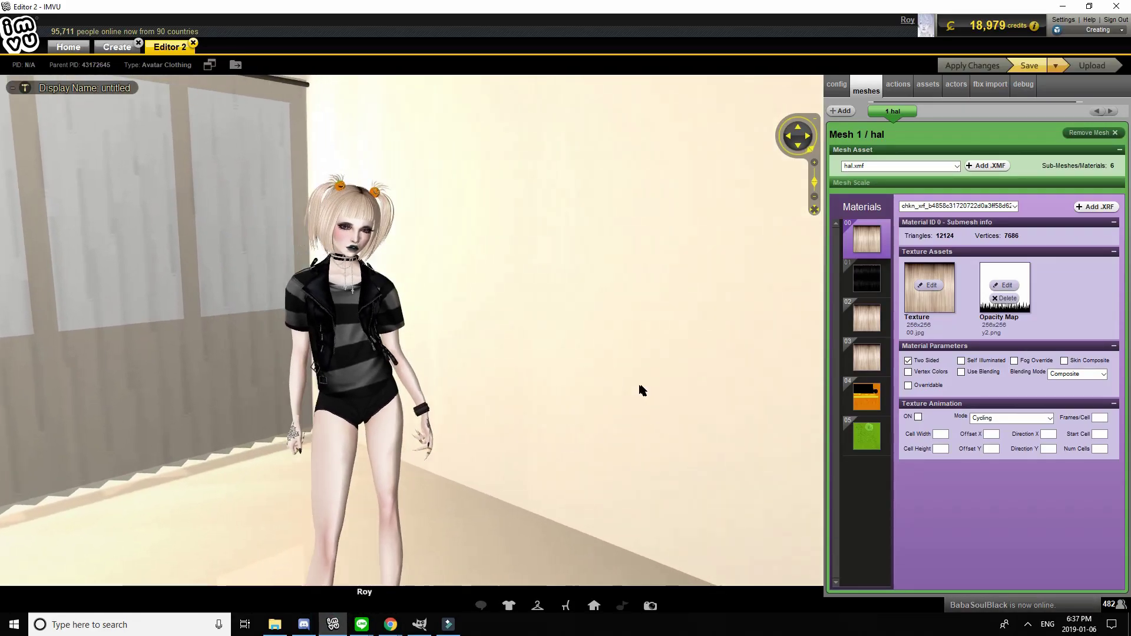
scroll(607, 379, "up", 5)
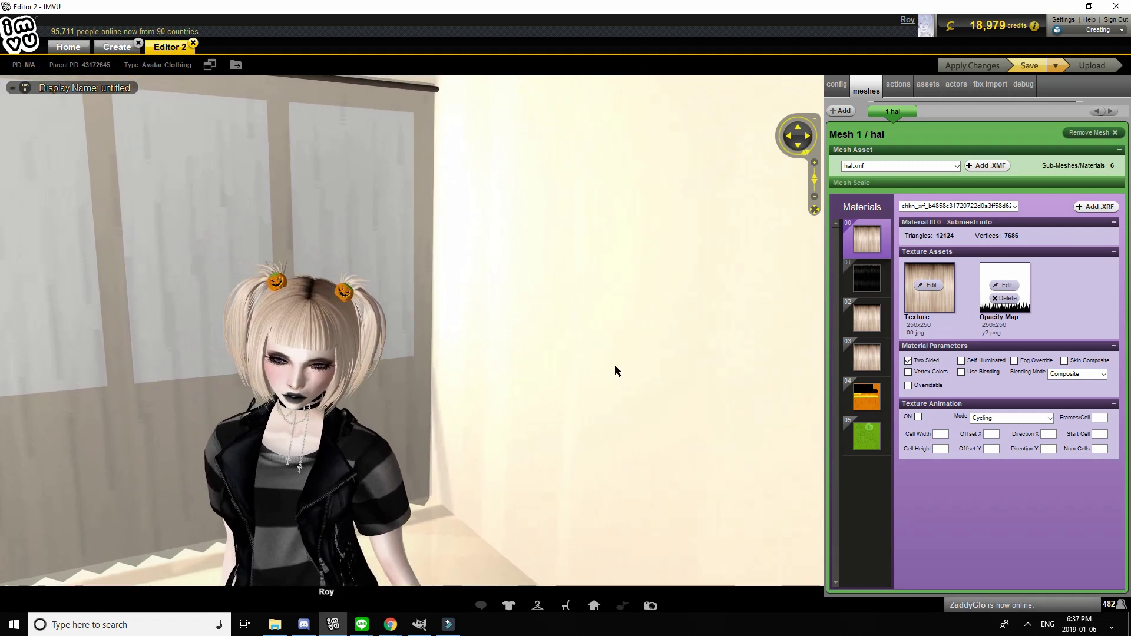
Examine the XRF material file names assigned to hair materials 00 and 01
left_click(950, 207)
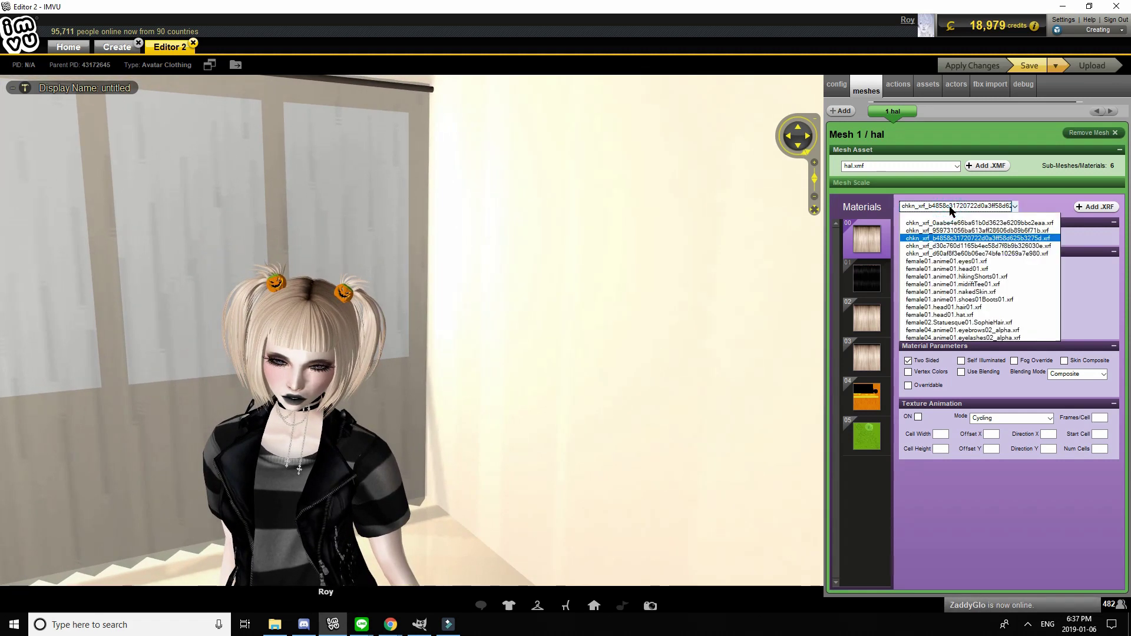
left_click(950, 207)
left_click(886, 288)
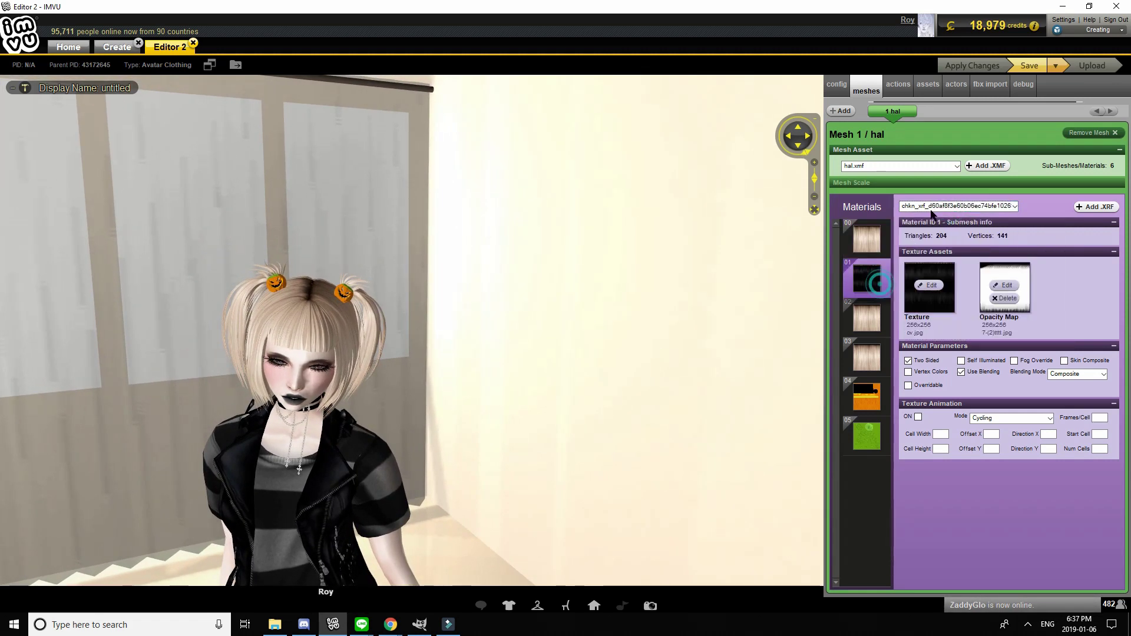
left_click(935, 207)
left_click(934, 209)
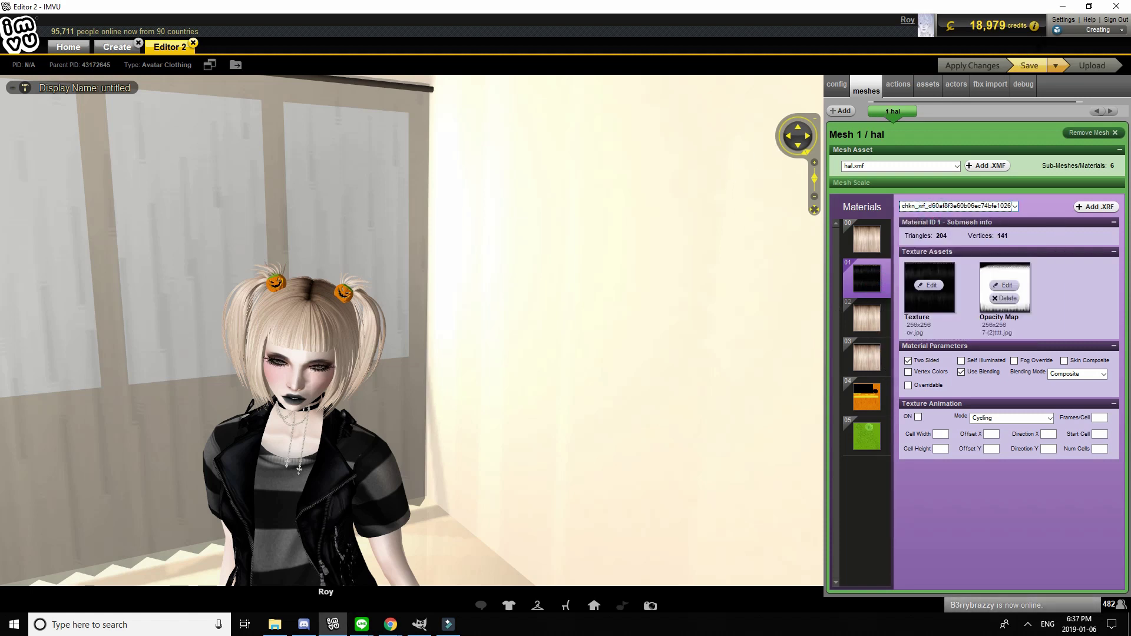
Check the Material & Texture name editing option in the Create settings and close the settings
left_click(1058, 19)
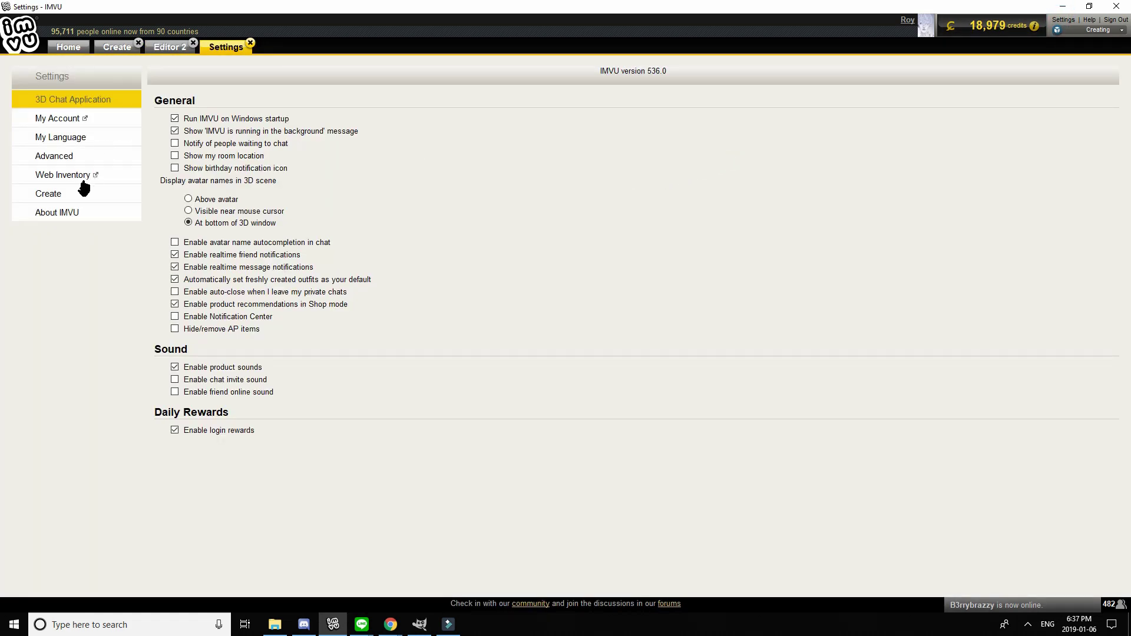
left_click(83, 187)
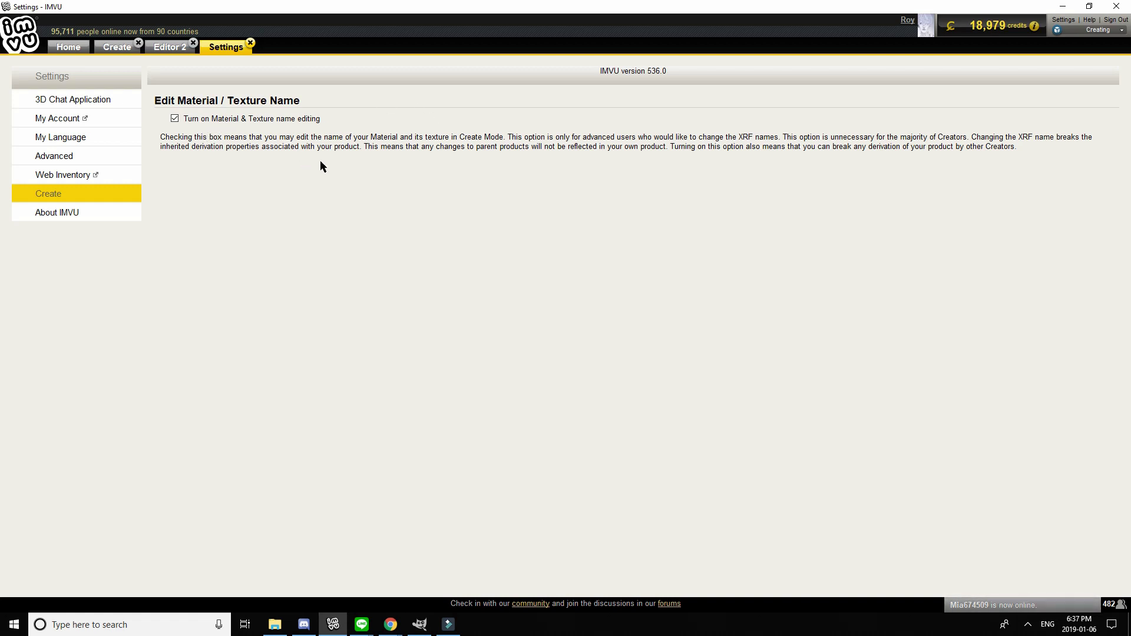
left_click(250, 42)
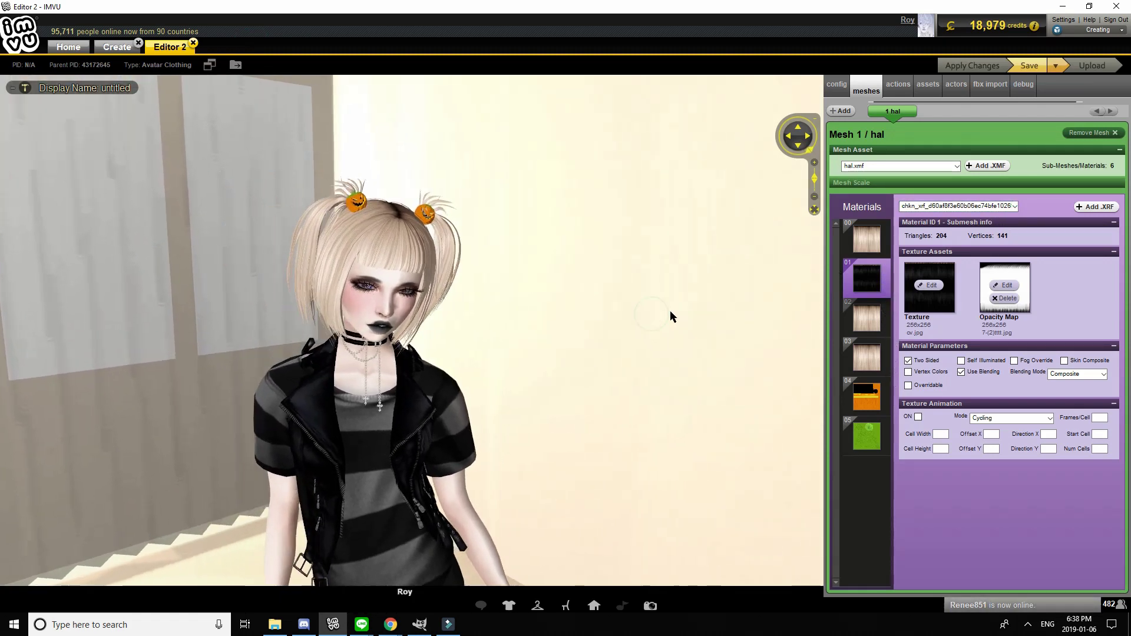
Inspect the textures and opacity maps of hair materials 02 and 03 against the hair on the avatar
left_click(871, 321)
left_click(875, 361)
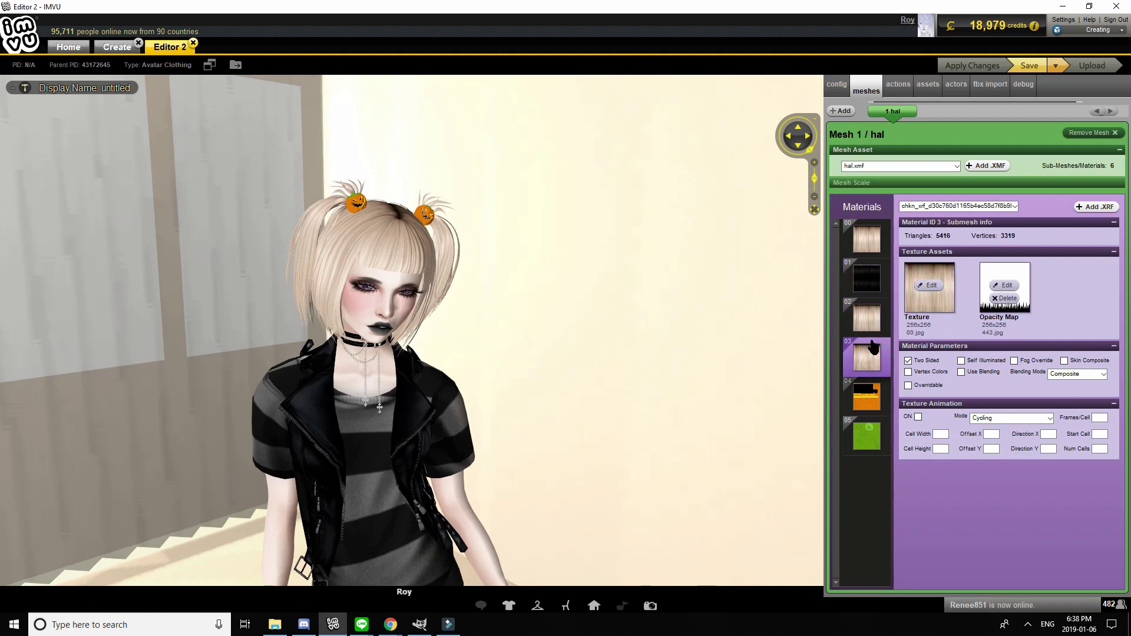
left_click(869, 328)
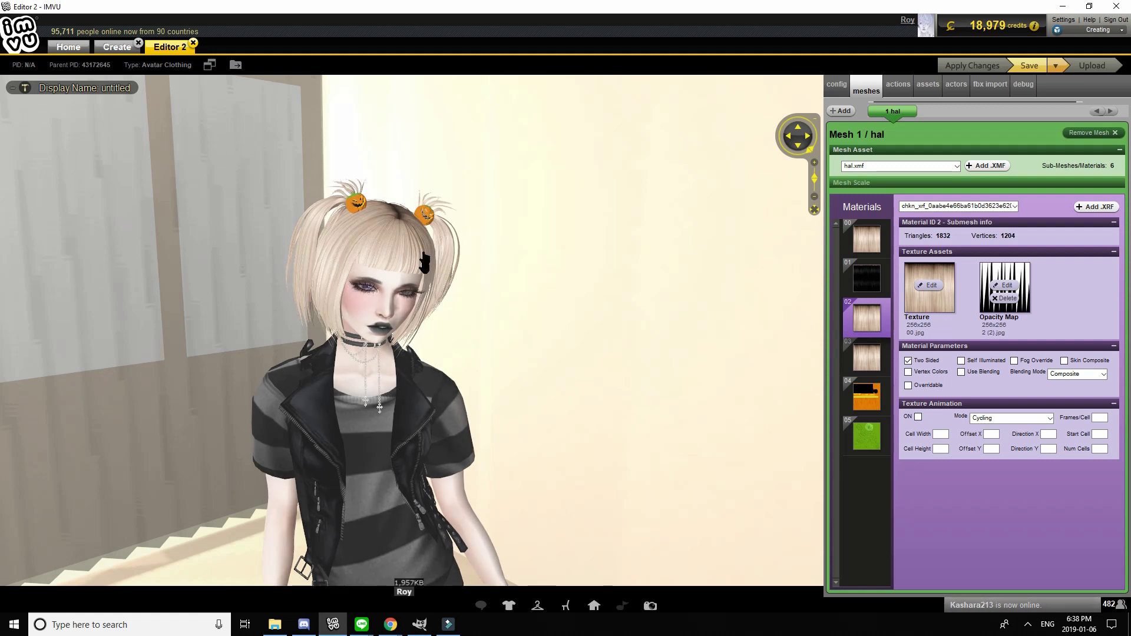
left_click_drag(540, 282, 522, 282)
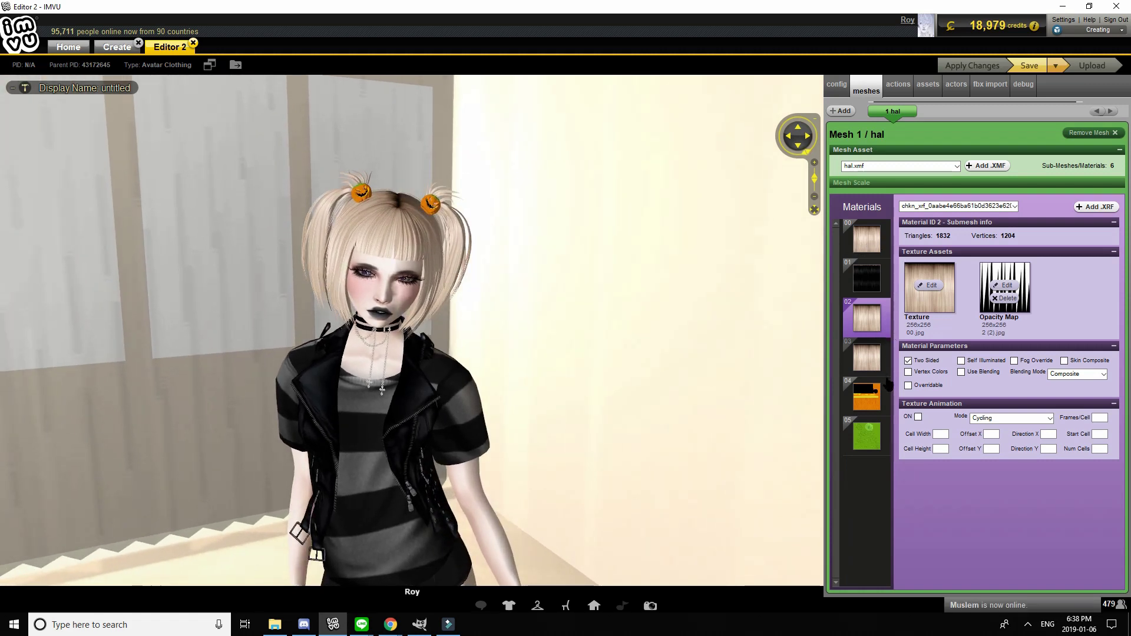
scroll(752, 387, "up", 2)
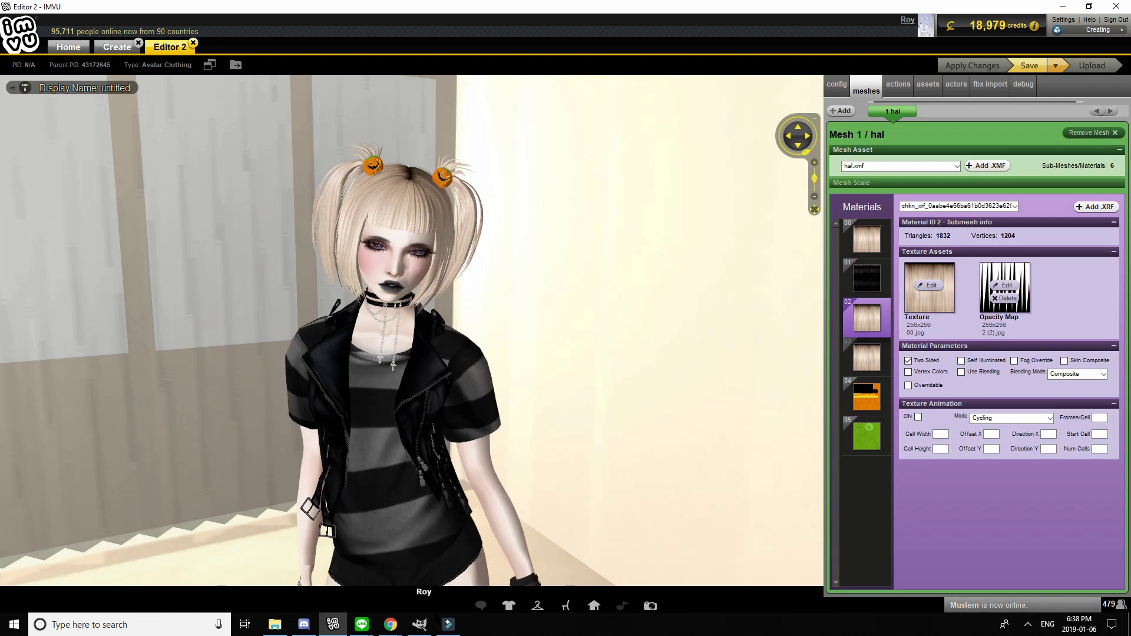
Switch to GIMP and create a new image of 256 by 256 px
left_click(420, 624)
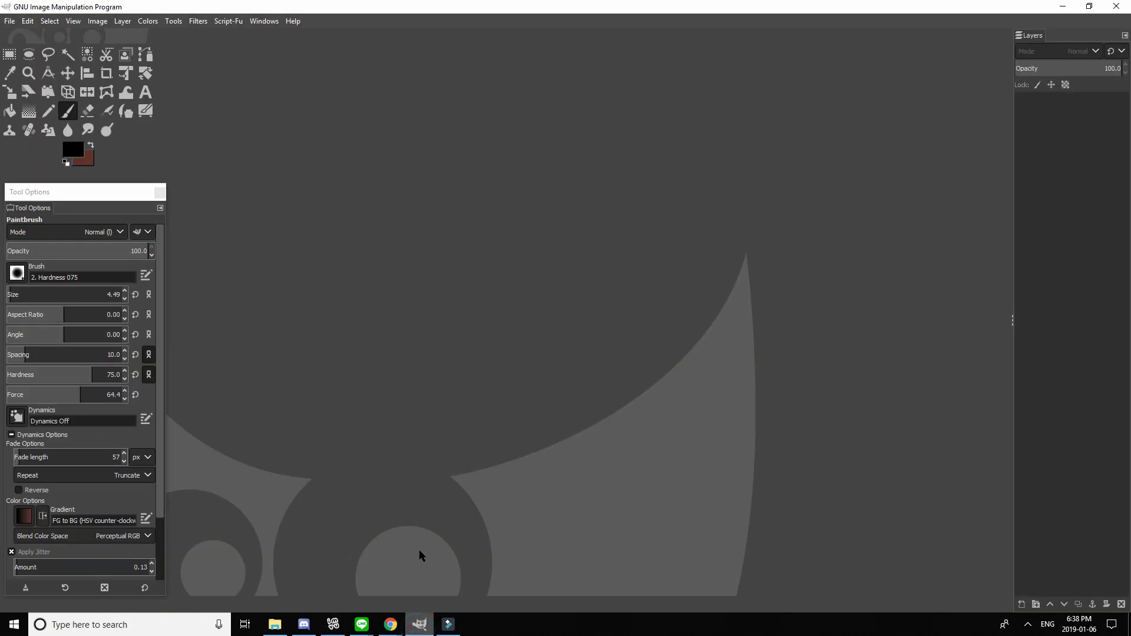
left_click(10, 21)
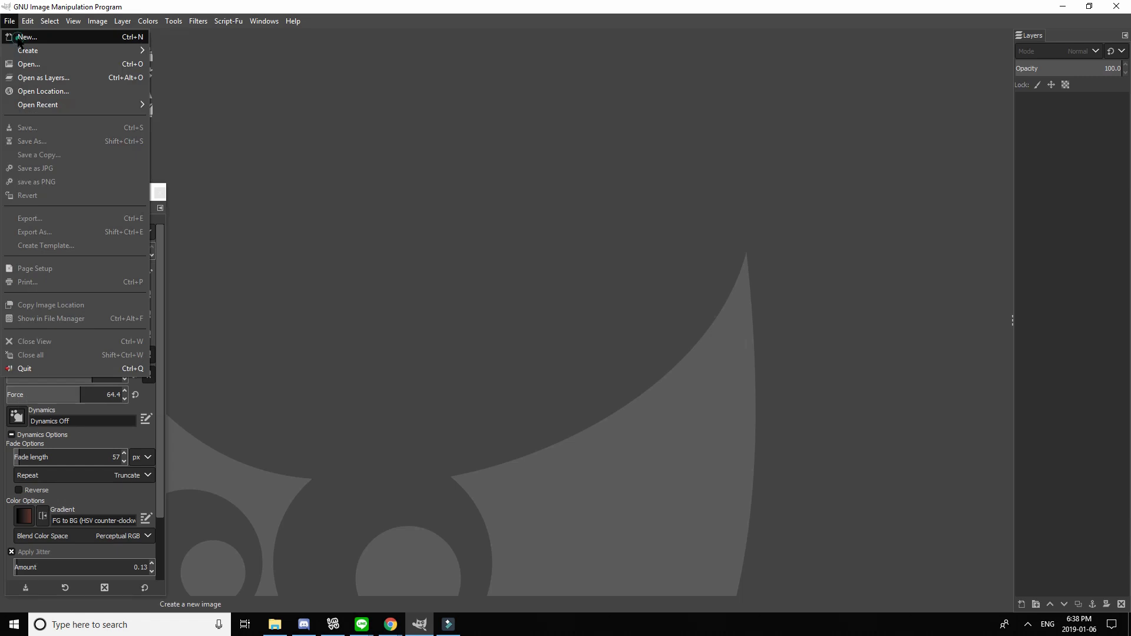
left_click(19, 38)
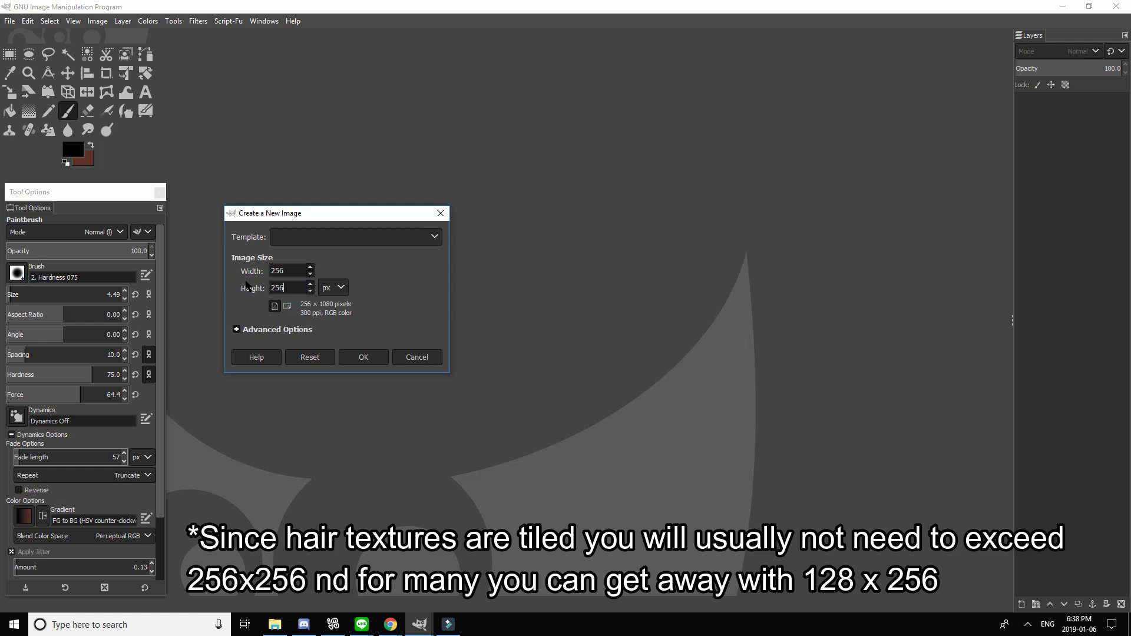
key("Return")
scroll(595, 343, "up", 2, "ctrl")
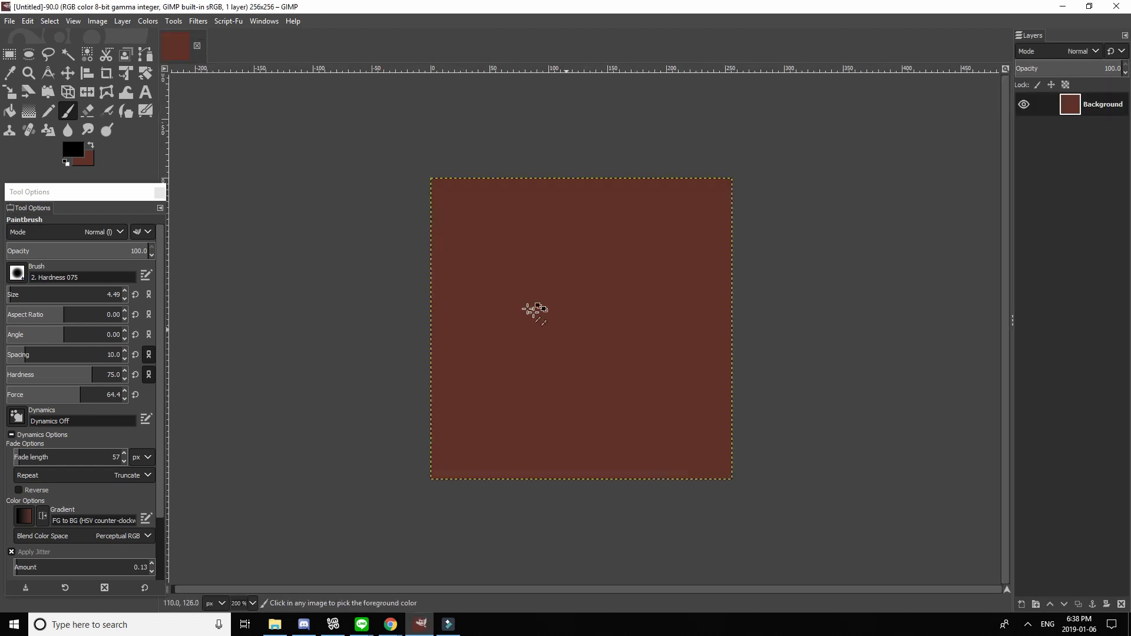
Fill the background layer with a dark blue-grey foreground colour (26292c)
left_click(81, 156)
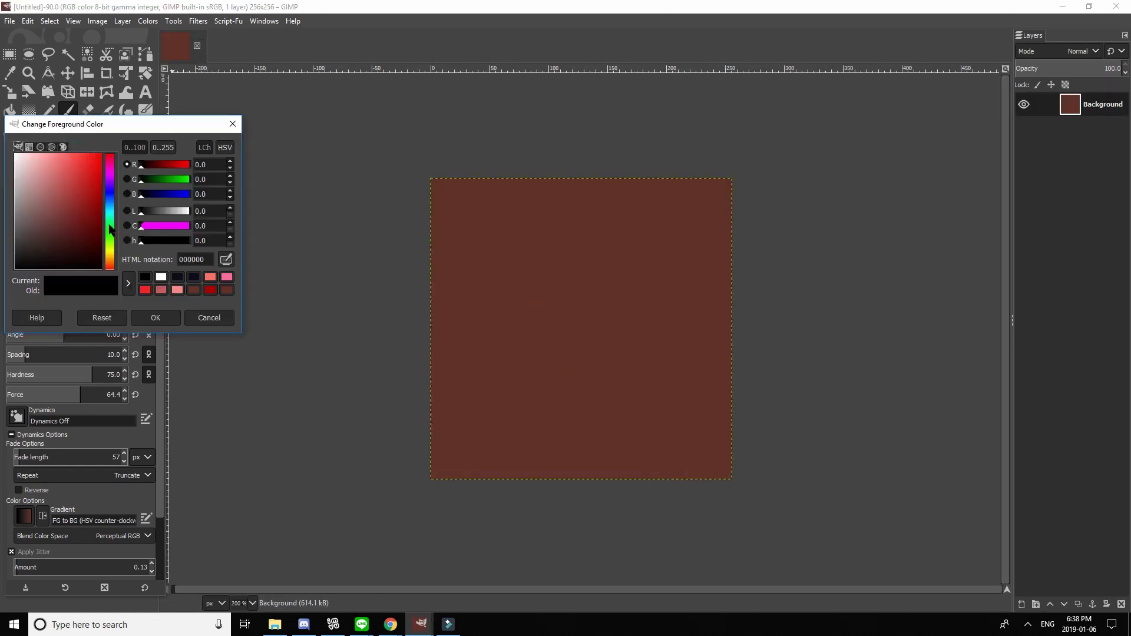
left_click_drag(110, 212, 34, 251)
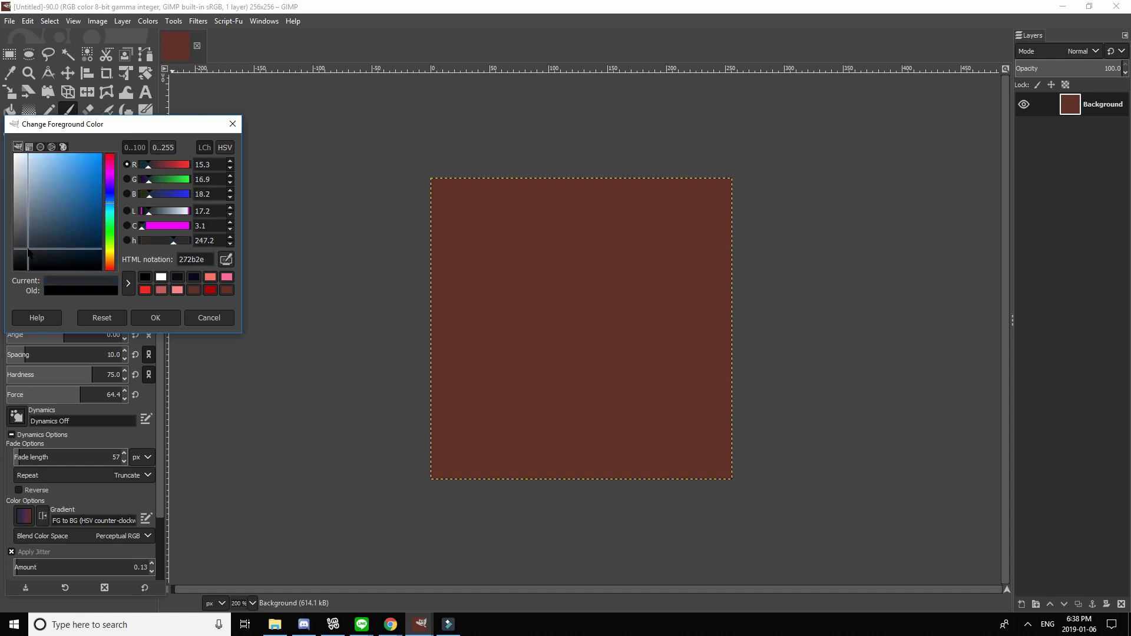
left_click(145, 323)
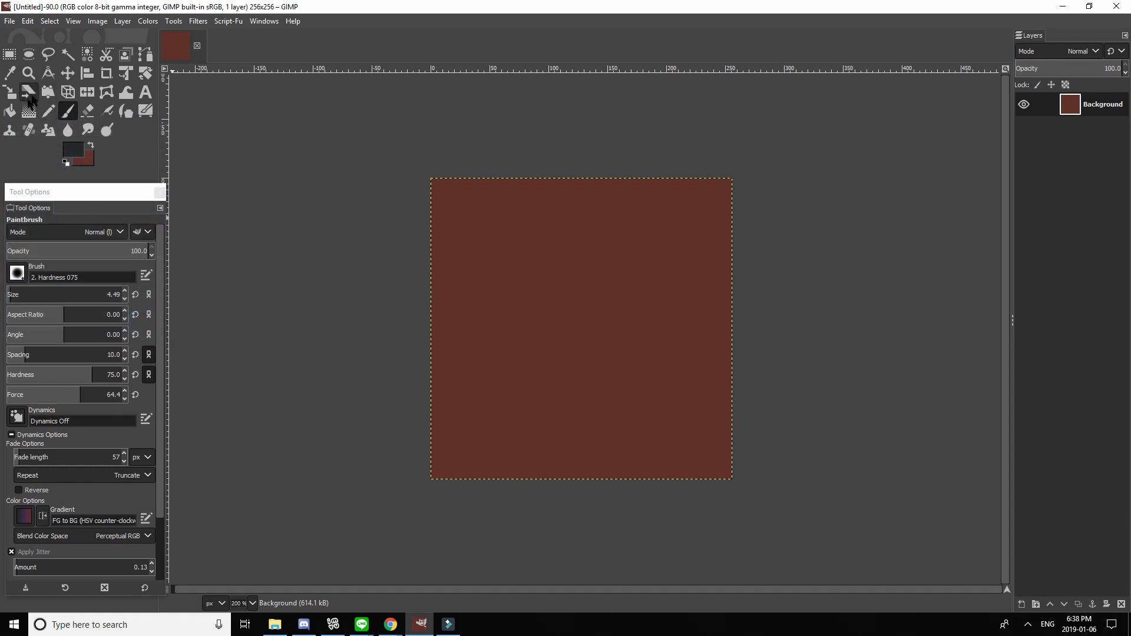
left_click(10, 111)
left_click(559, 285)
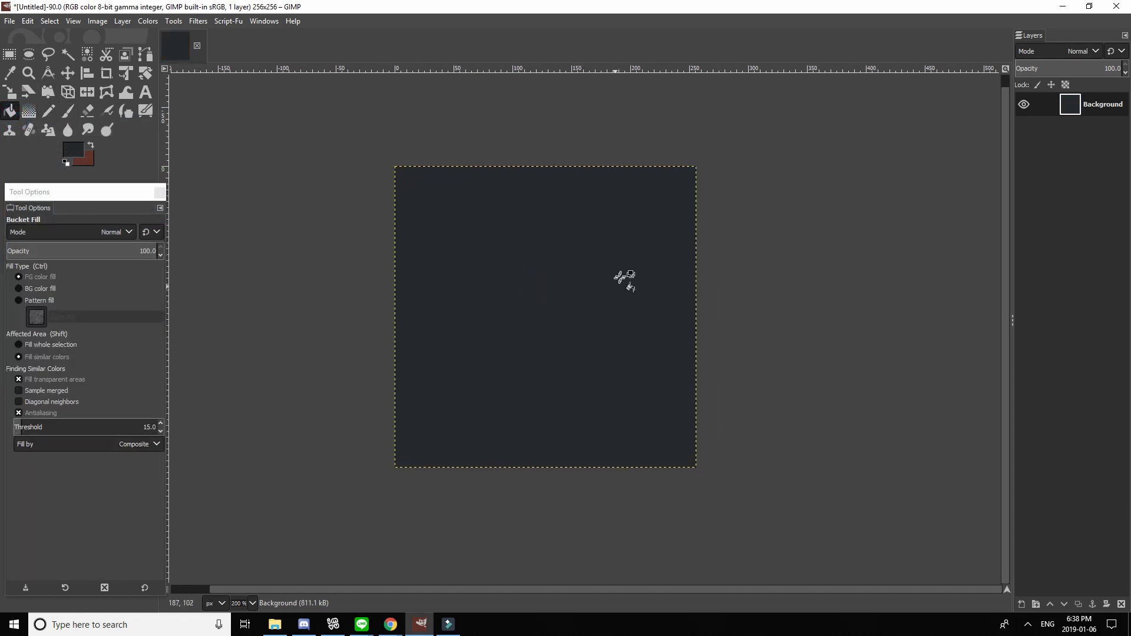
Add a new 256 by 256 px layer filled with transparency above the background
left_click(129, 21)
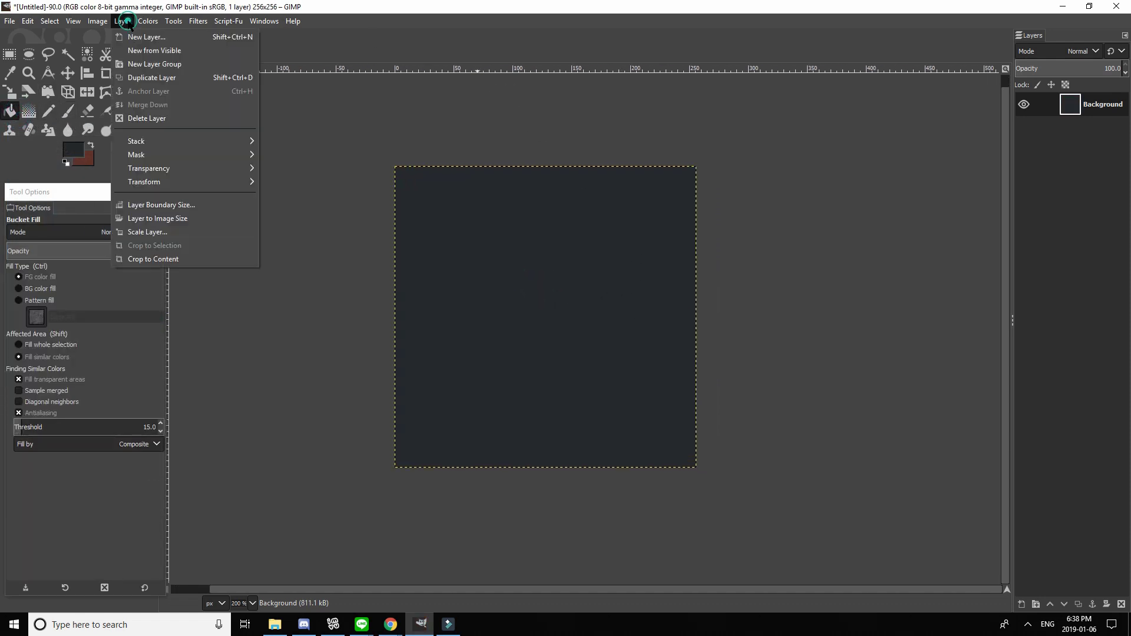
left_click(138, 36)
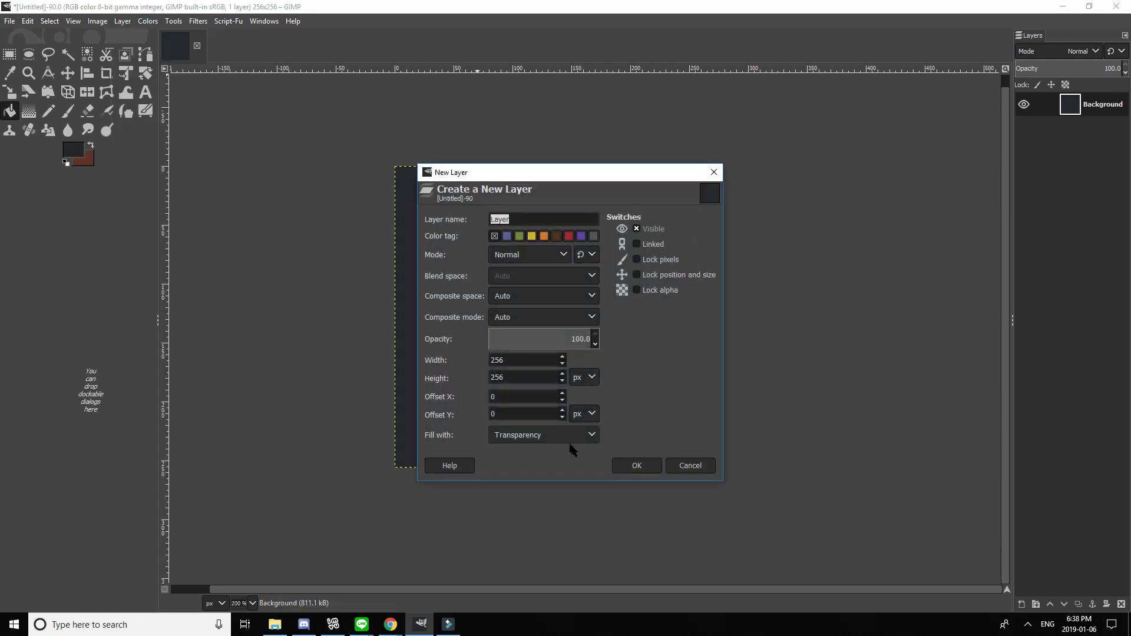
left_click(621, 467)
Set the foreground colour to black and the Paintbrush to size 355.43 with aspect ratio -6.87
left_click(73, 150)
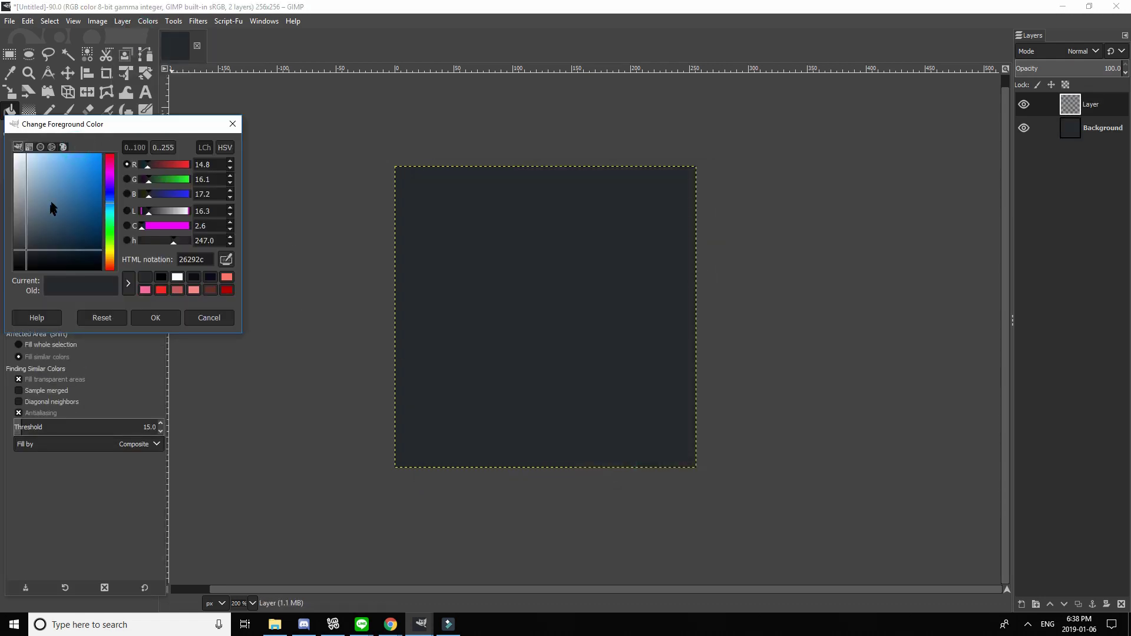
left_click_drag(40, 239, 70, 274)
left_click(155, 317)
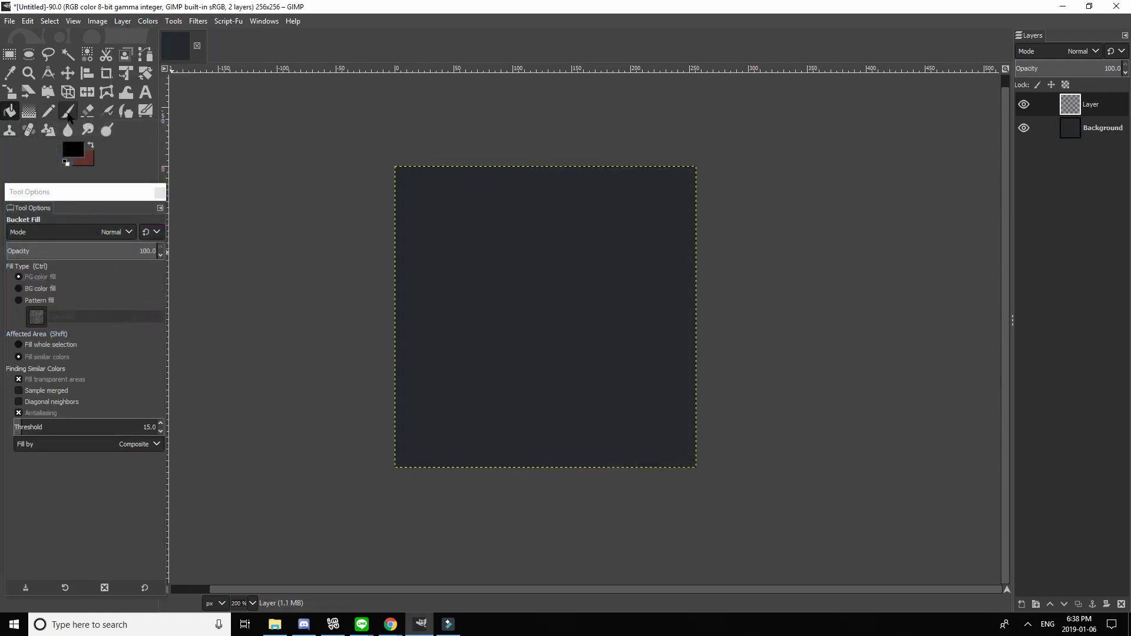
left_click(68, 110)
mouse_move(21, 297)
left_mouse_down()
mouse_move(112, 297)
mouse_move(44, 311)
mouse_move(69, 290)
left_mouse_up()
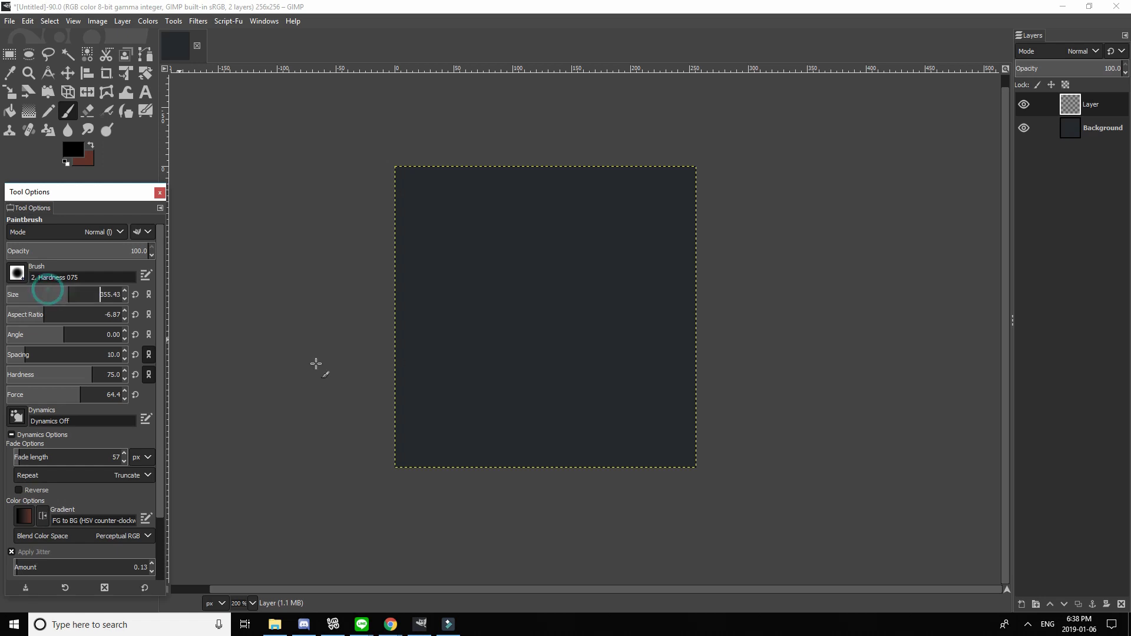
Paint soft black vertical streaks on the new layer, six rising from the canvas's lower edge and three descending from its upper edge
left_click(403, 437)
left_click(457, 442)
left_click(576, 446)
left_click(698, 424)
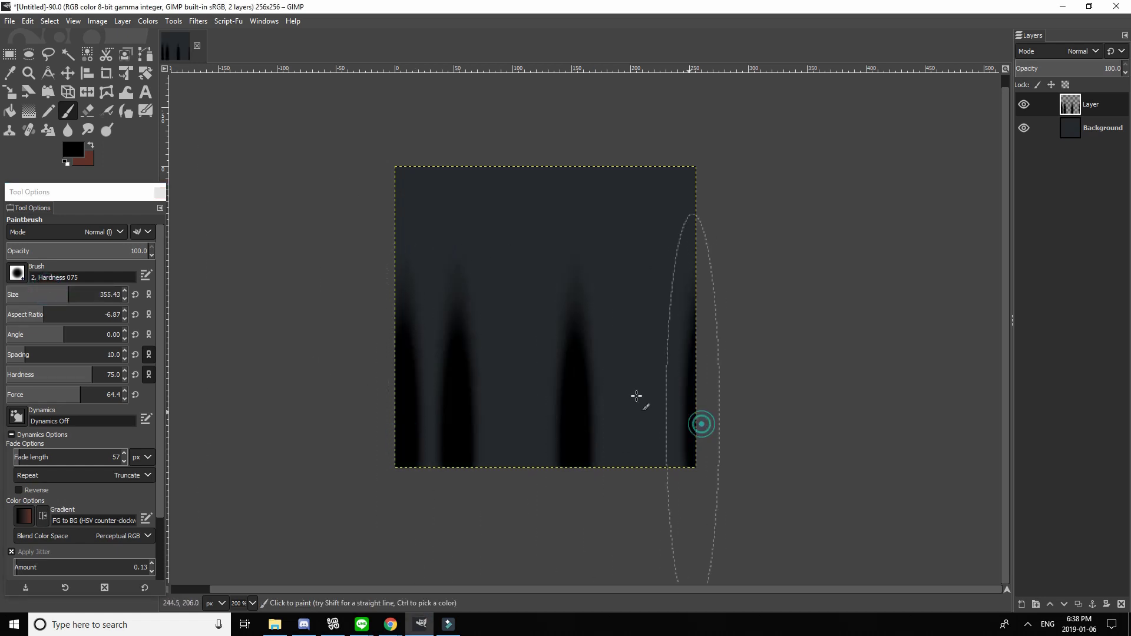
left_click(512, 446)
left_click(651, 402)
left_click(607, 146)
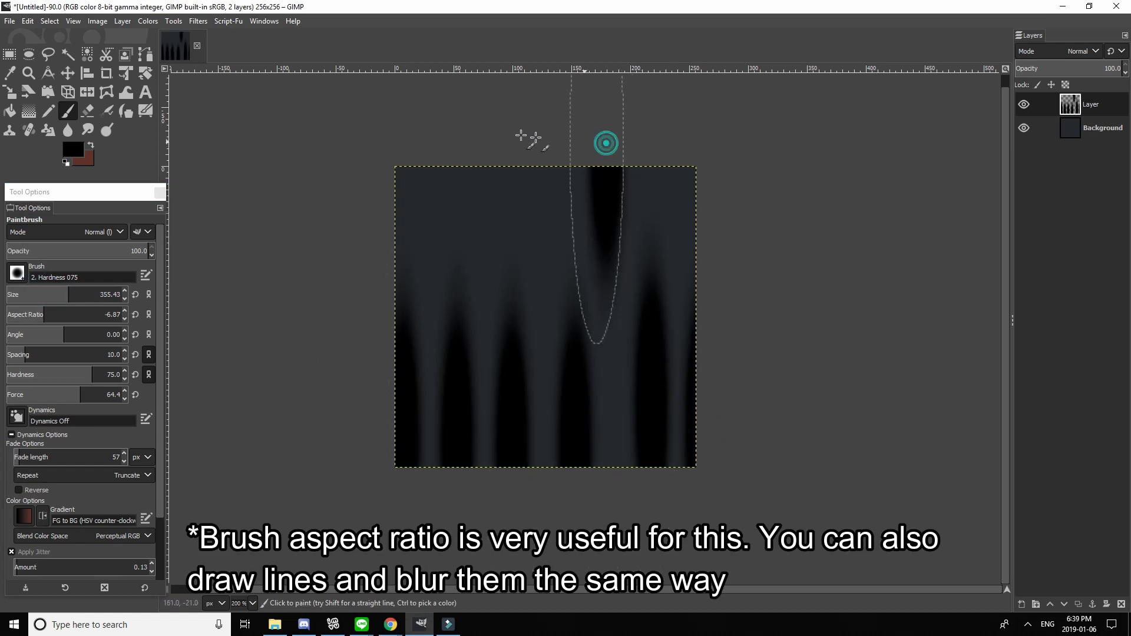
left_click(543, 141)
left_click(471, 129)
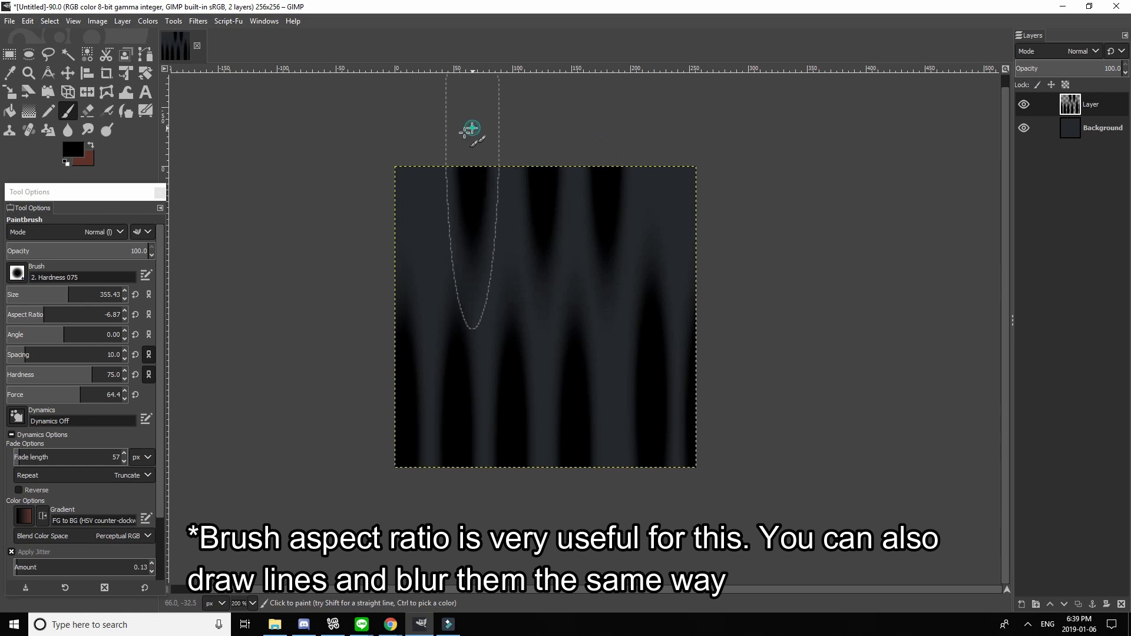
Set the streak layer's blend mode to Soft light and its opacity to 25.8
left_click(1069, 51)
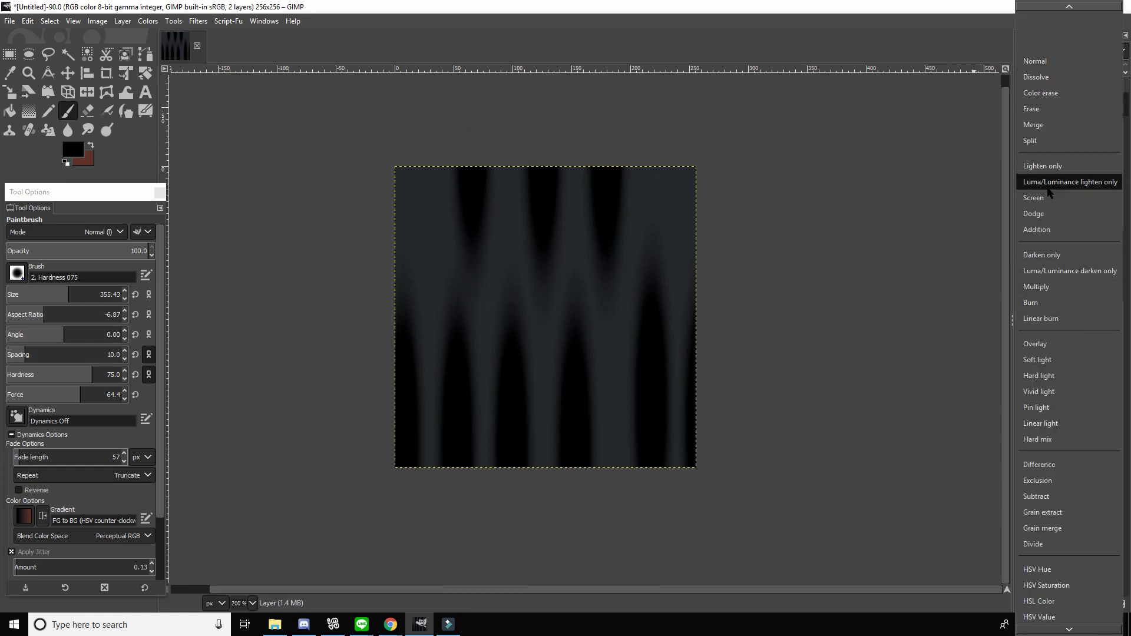
left_click(1069, 361)
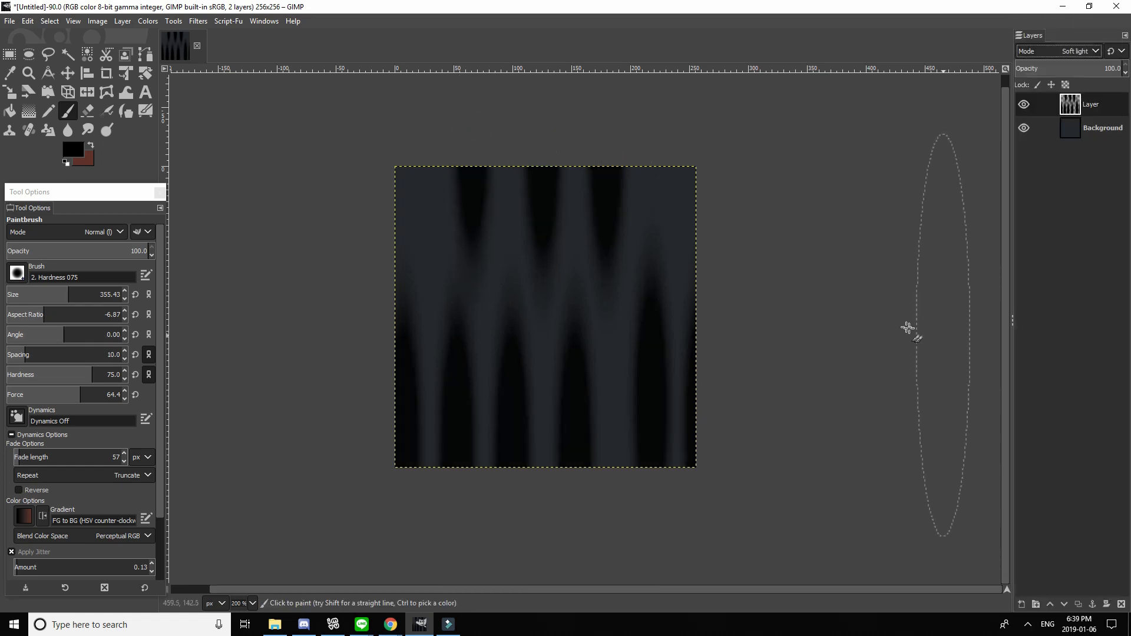
left_click(1057, 69)
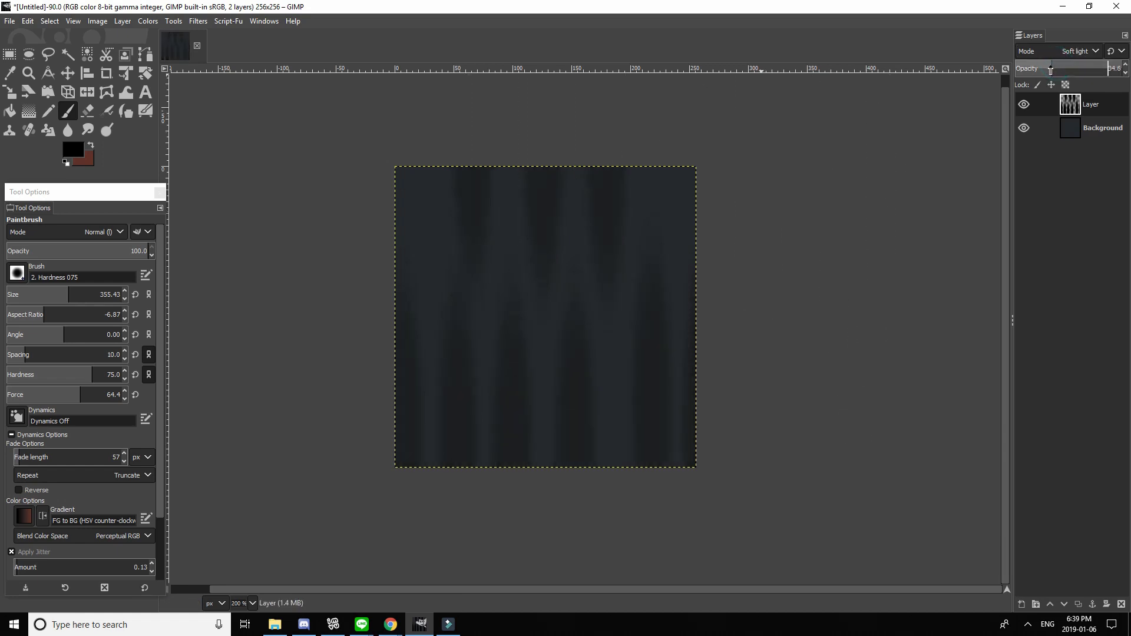
left_click_drag(1045, 71, 1043, 71)
Add another new transparent layer above the first streak layer
left_click(123, 21)
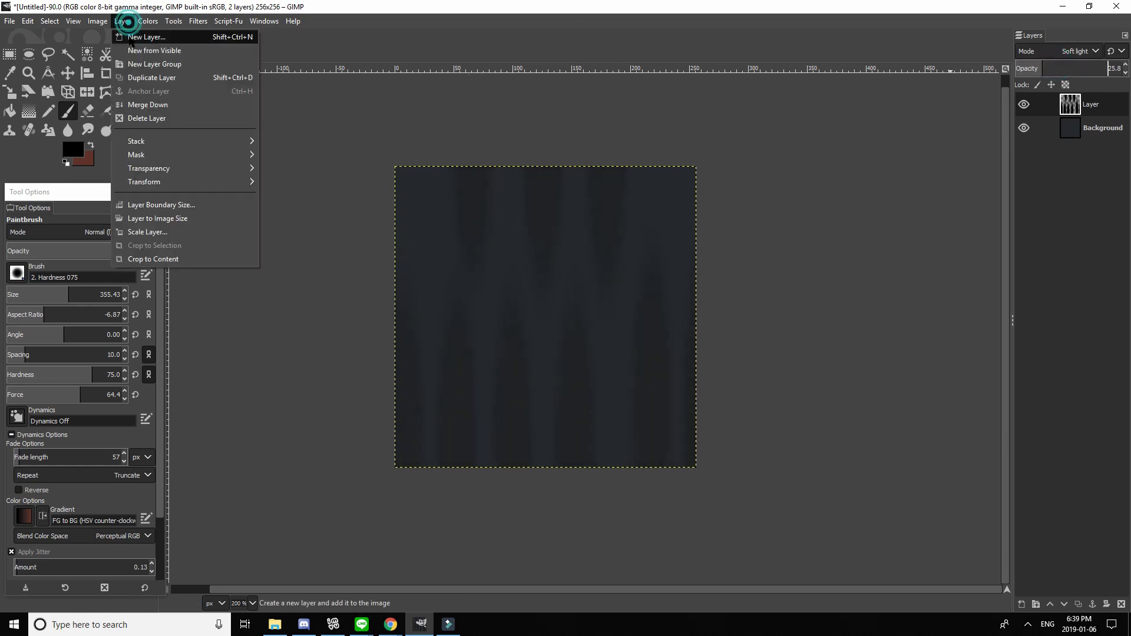
left_click(155, 36)
left_click(634, 467)
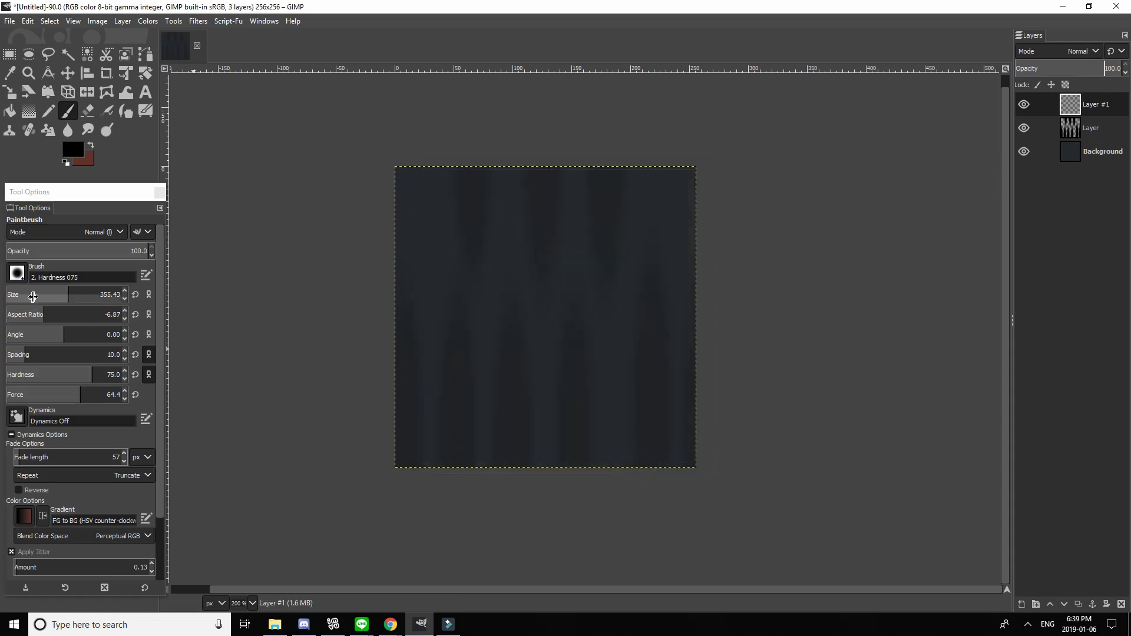
Set the brush size to 93.18 and paint rows of short black vertical streaks across the canvas, with a few scattered near the lower edge
left_click(34, 292)
mouse_move(352, 167)
left_mouse_down()
mouse_move(425, 175)
mouse_move(747, 170)
left_mouse_up()
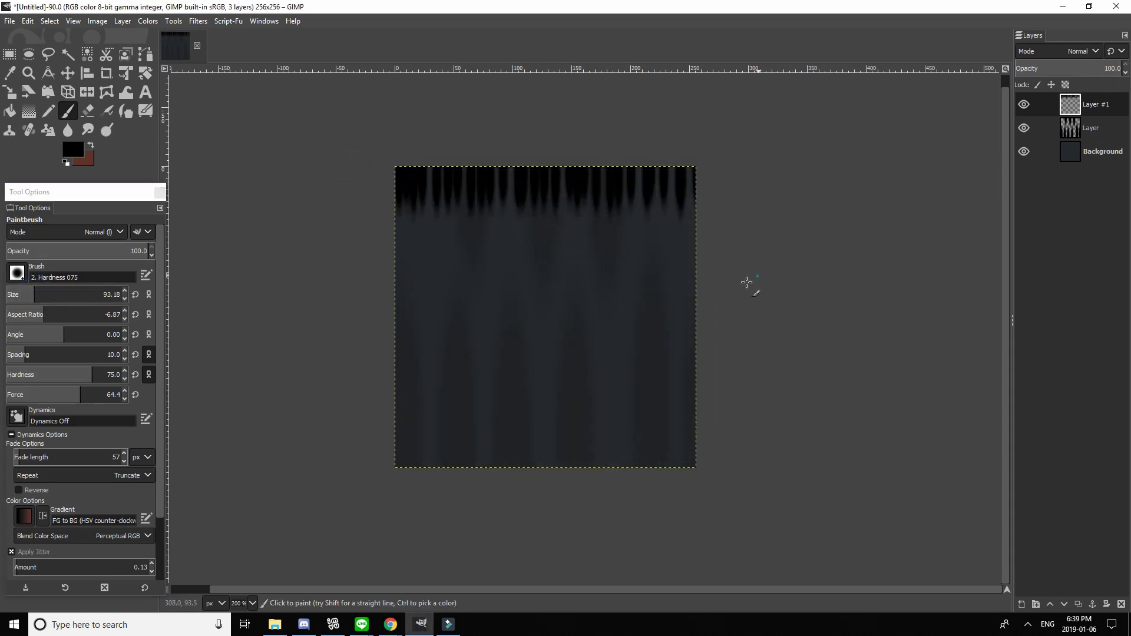
mouse_move(747, 282)
left_mouse_down()
mouse_move(343, 293)
mouse_move(344, 311)
mouse_move(459, 373)
mouse_move(688, 423)
left_mouse_up()
left_click(616, 407)
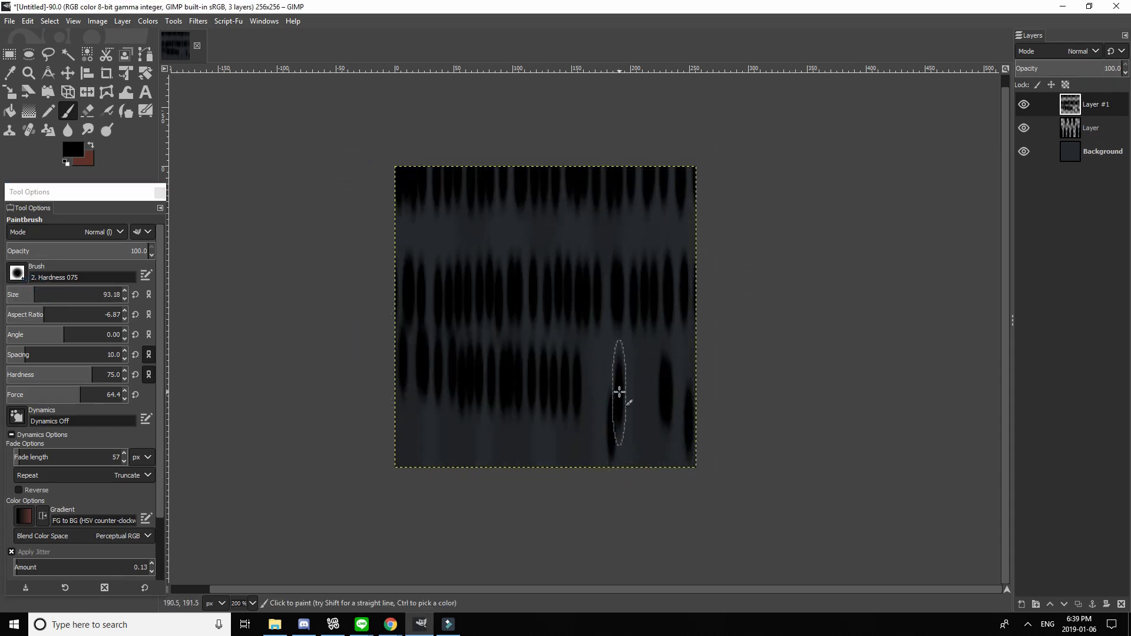
left_click(550, 419)
left_click(437, 430)
Change the foreground colour to white and paint a dense band of short vertical streaks across the canvas middle, with scattered ones above and below
left_click(78, 149)
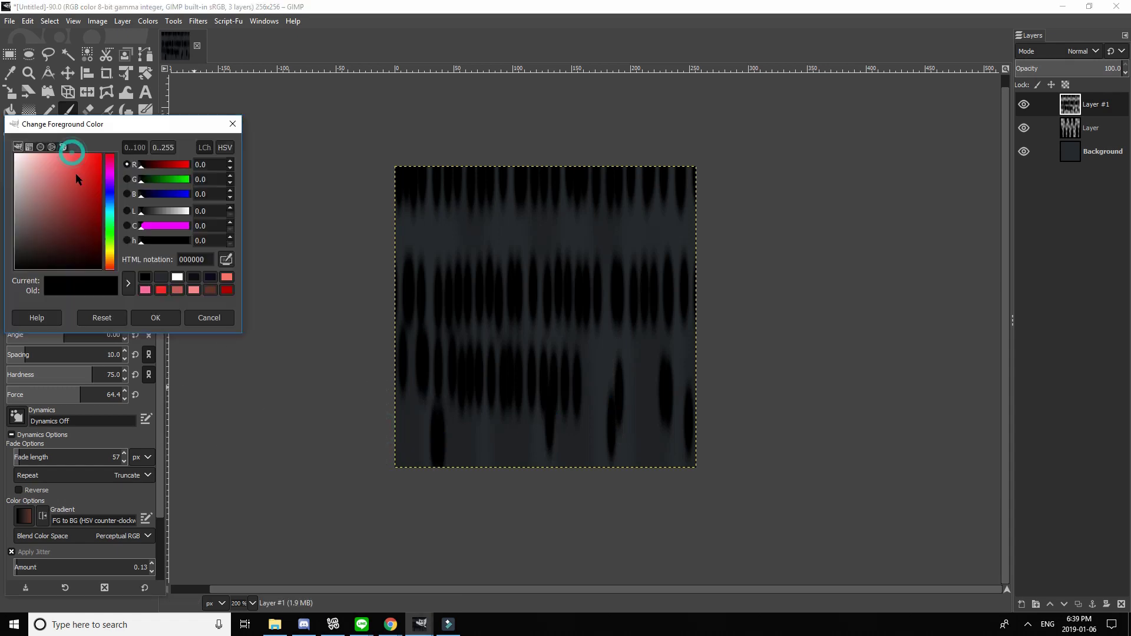
left_click(66, 162)
left_click(159, 321)
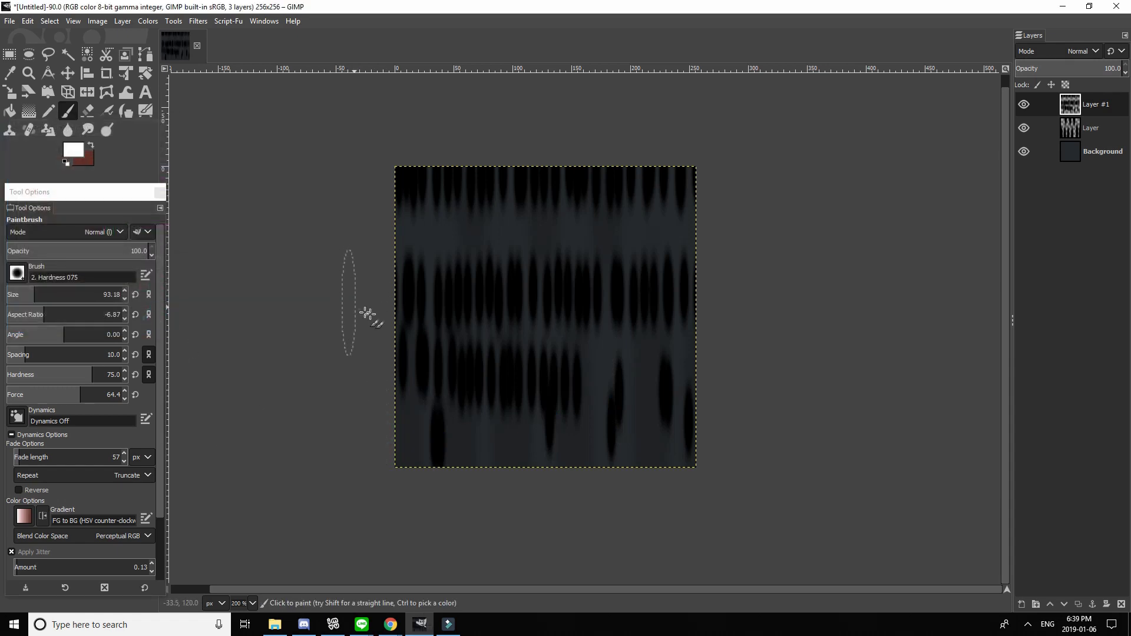
left_click_drag(368, 312, 800, 325)
left_click(697, 252)
left_click(593, 234)
left_click(568, 234)
left_click(529, 235)
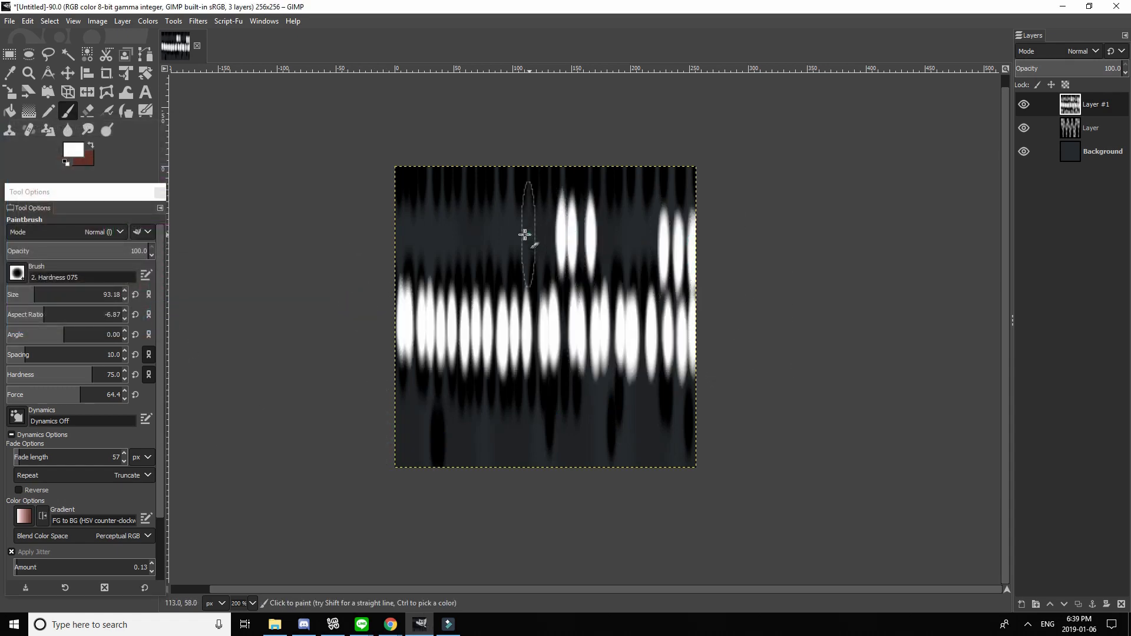
left_click(489, 235)
left_click(423, 233)
left_click_drag(553, 423, 571, 423)
left_click_drag(642, 423, 662, 423)
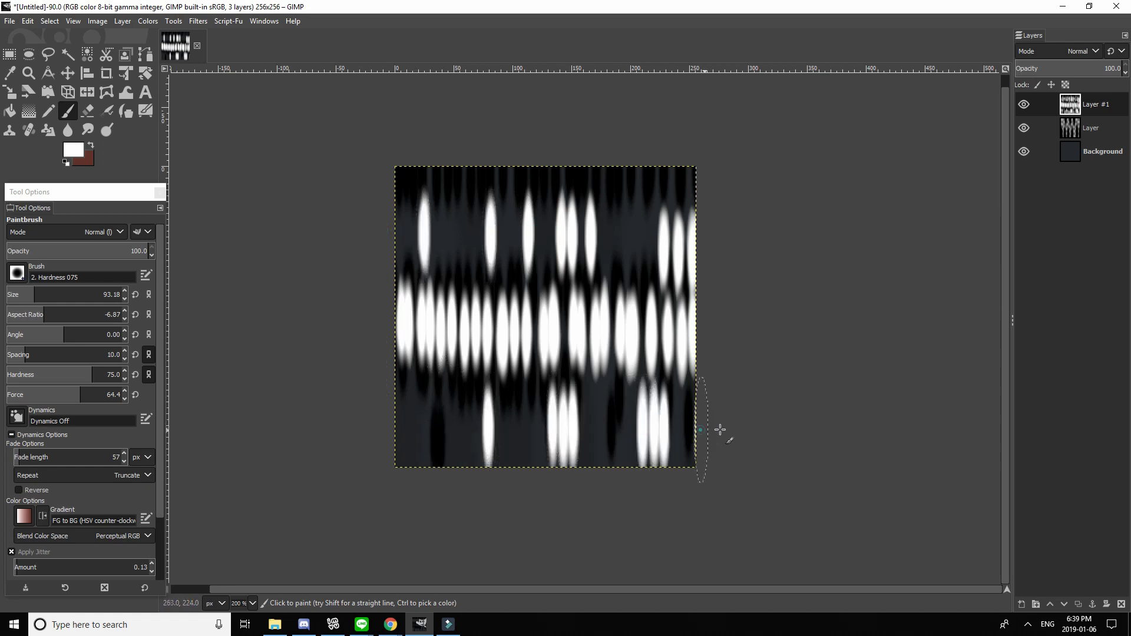
Set the black-and-white streak layer's blend mode to Soft light and its opacity to 59.9
left_click(1093, 52)
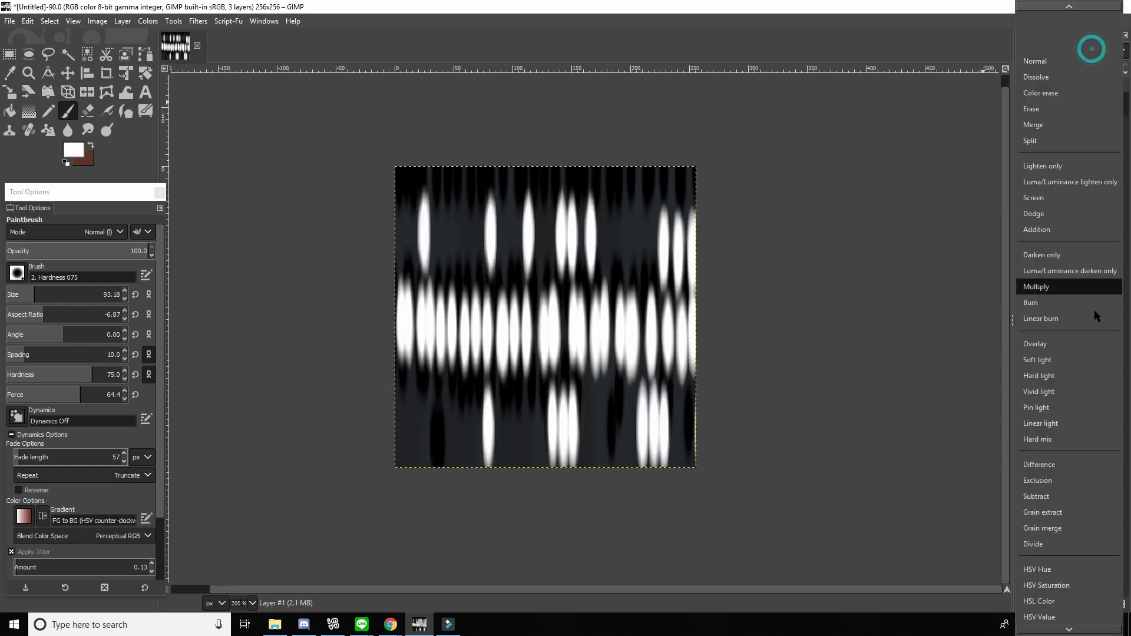
left_click(1084, 371)
left_click(1079, 68)
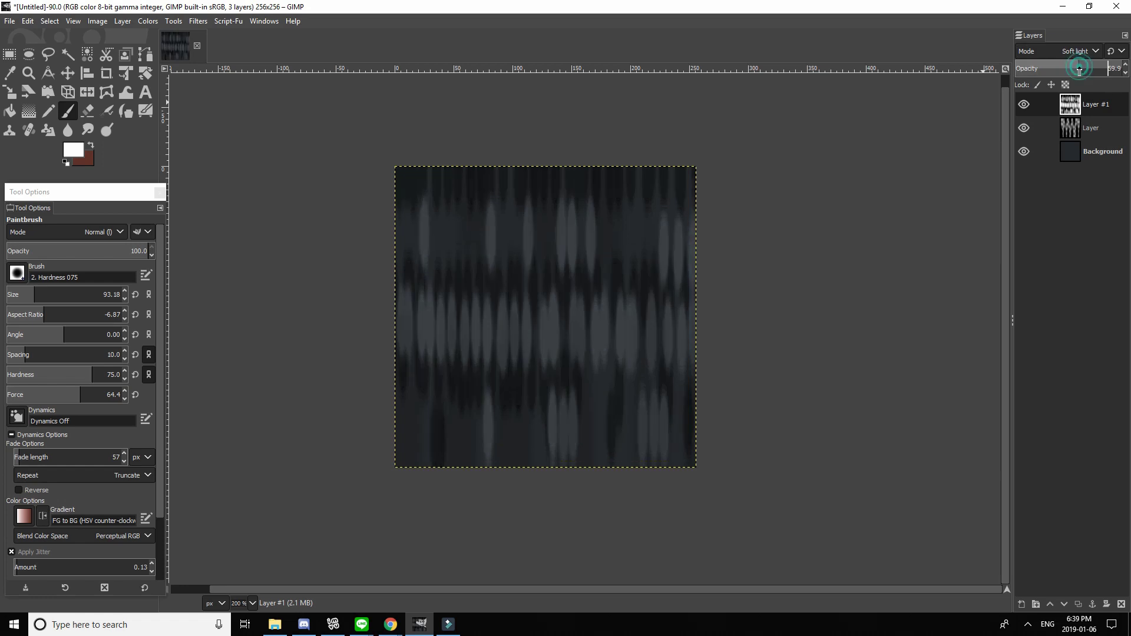
Apply a Gaussian Blur to the black-and-white streak layer with unlinked sizes, X 0.00 and Y 33.50
left_click(198, 21)
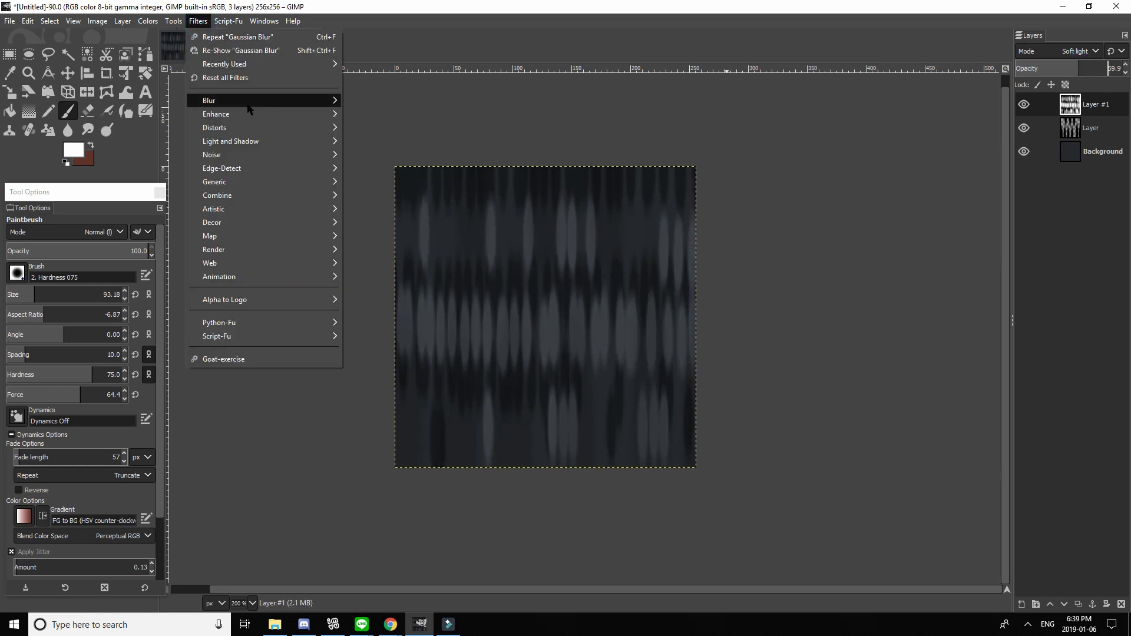
mouse_move(248, 101)
left_click(363, 105)
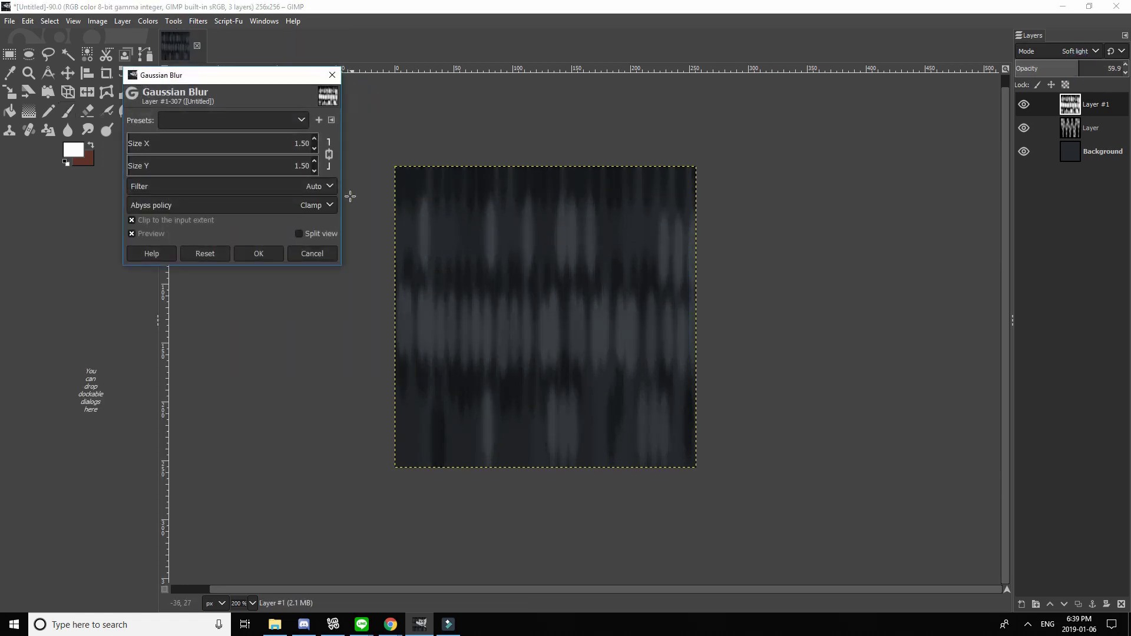
left_click(330, 152)
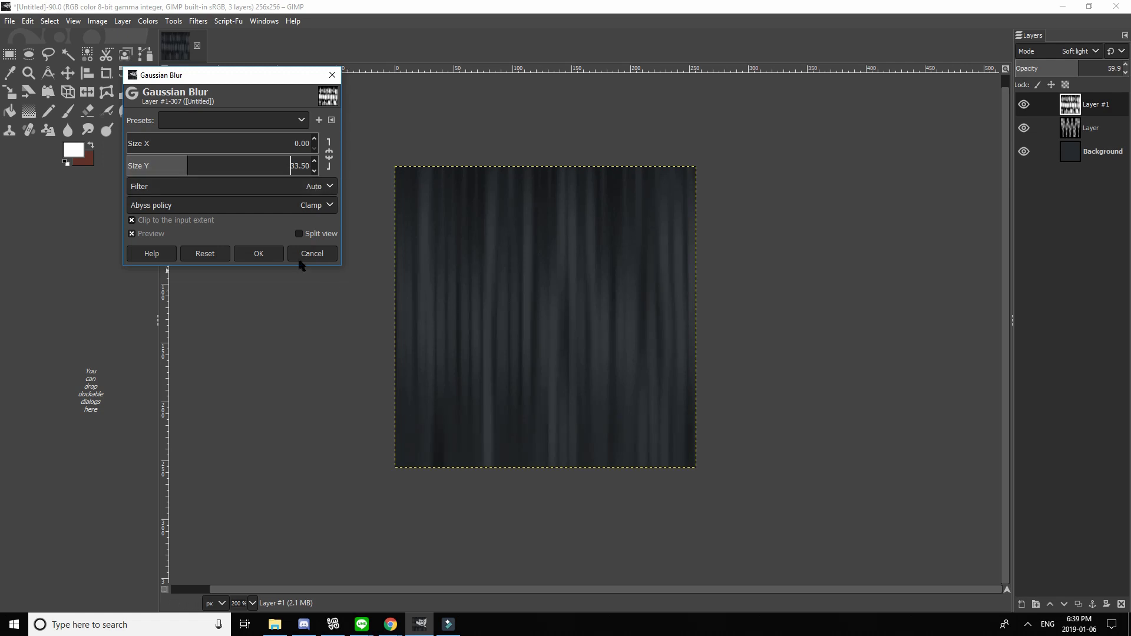
left_click(259, 254)
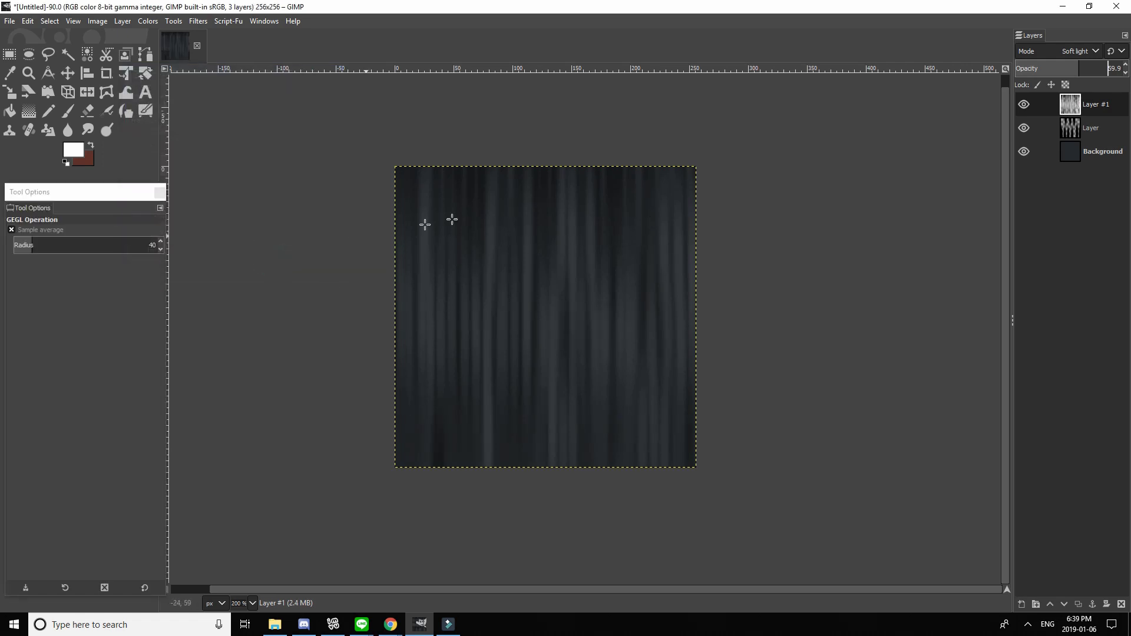
Reduce the opacity of the blurred black-and-white layer to 26.9 and of the first streak layer to 14.8
left_click(1048, 63)
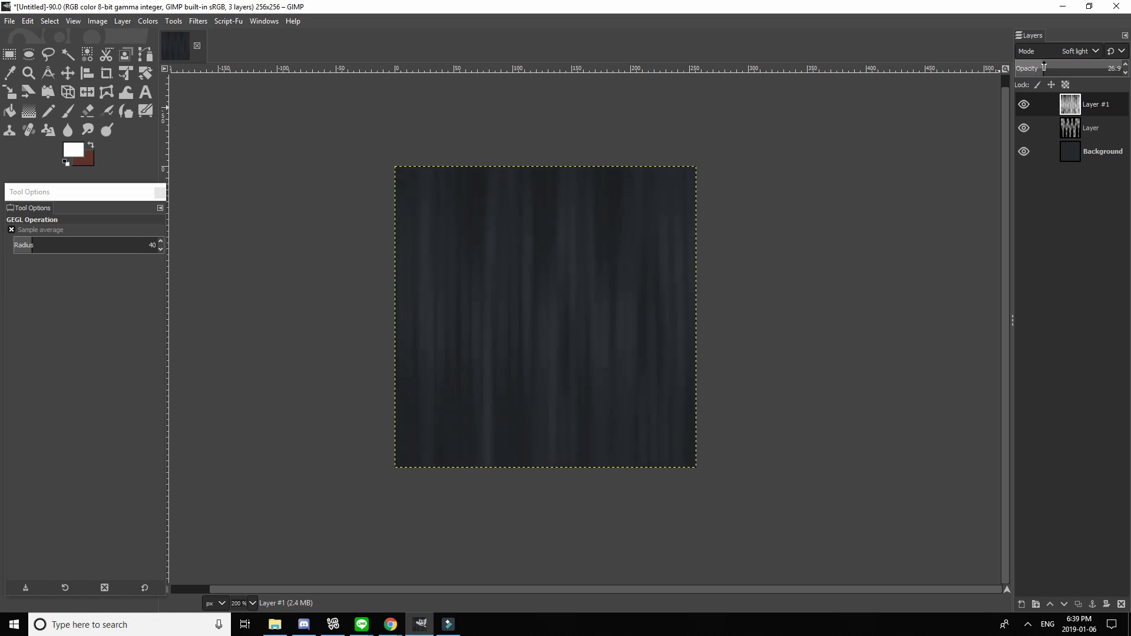
left_click(1070, 131)
left_click(1029, 67)
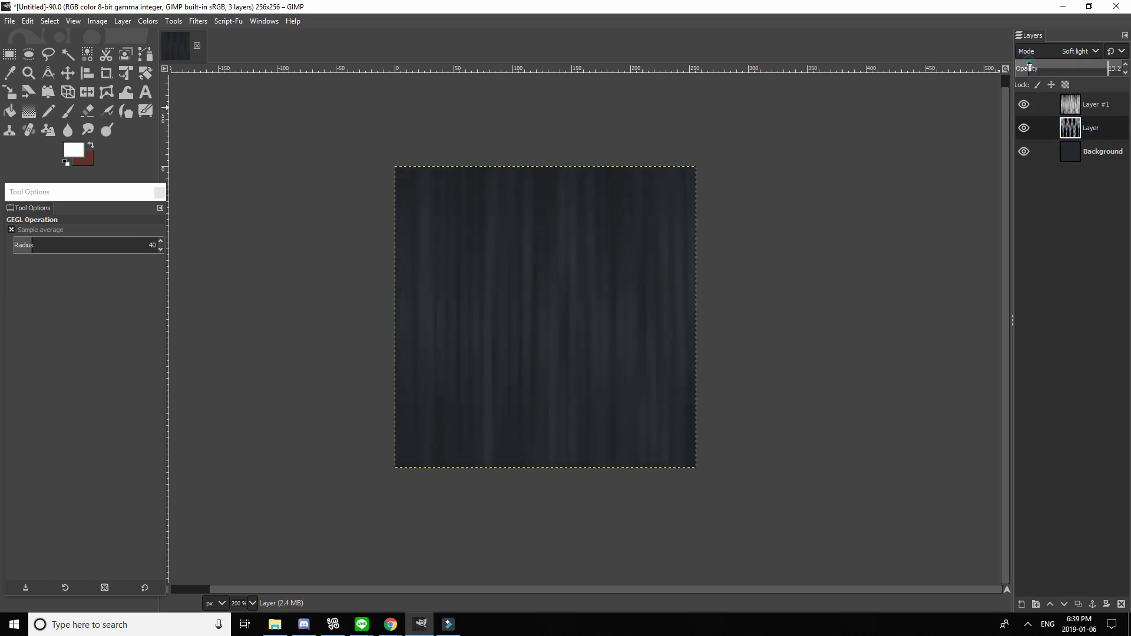
Add a new 256 by 256 px layer filled with transparency directly above the first streak layer
left_click(123, 21)
left_click(147, 33)
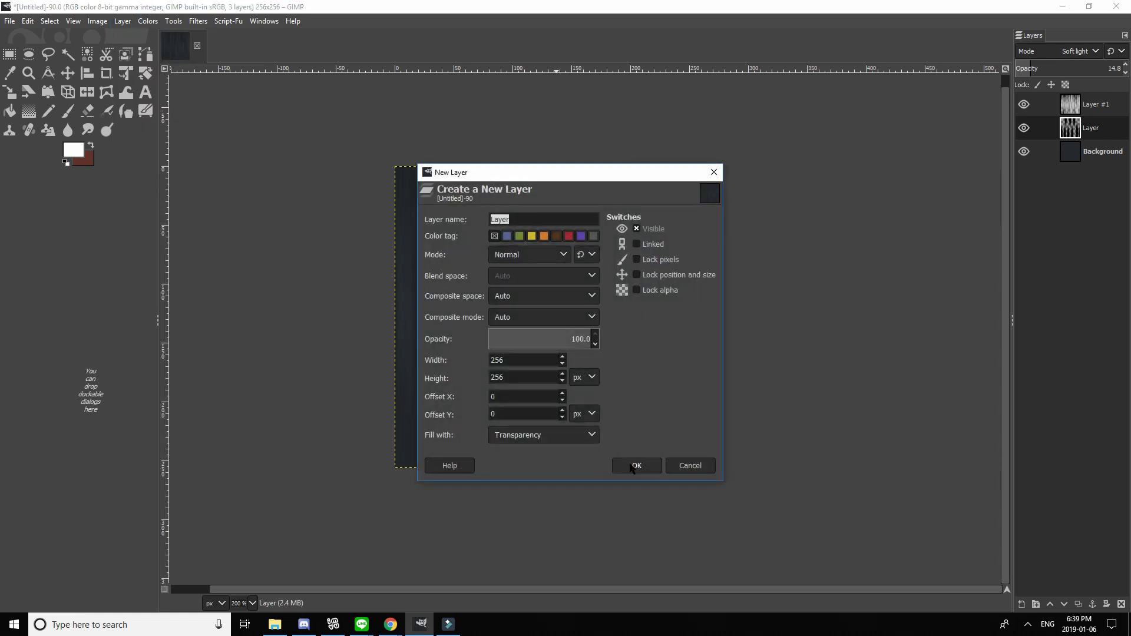
left_click(635, 466)
Set the Paintbrush's jitter amount to 0.29, spacing to 36.7 and aspect ratio to -13.23
left_click(69, 112)
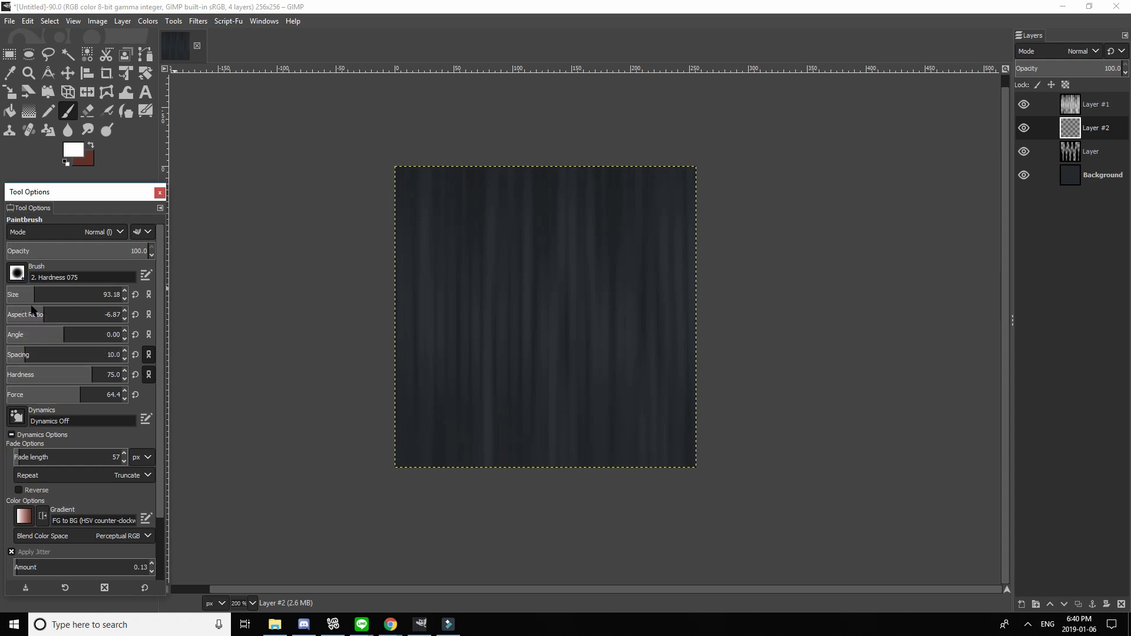
scroll(162, 308, "down", 2)
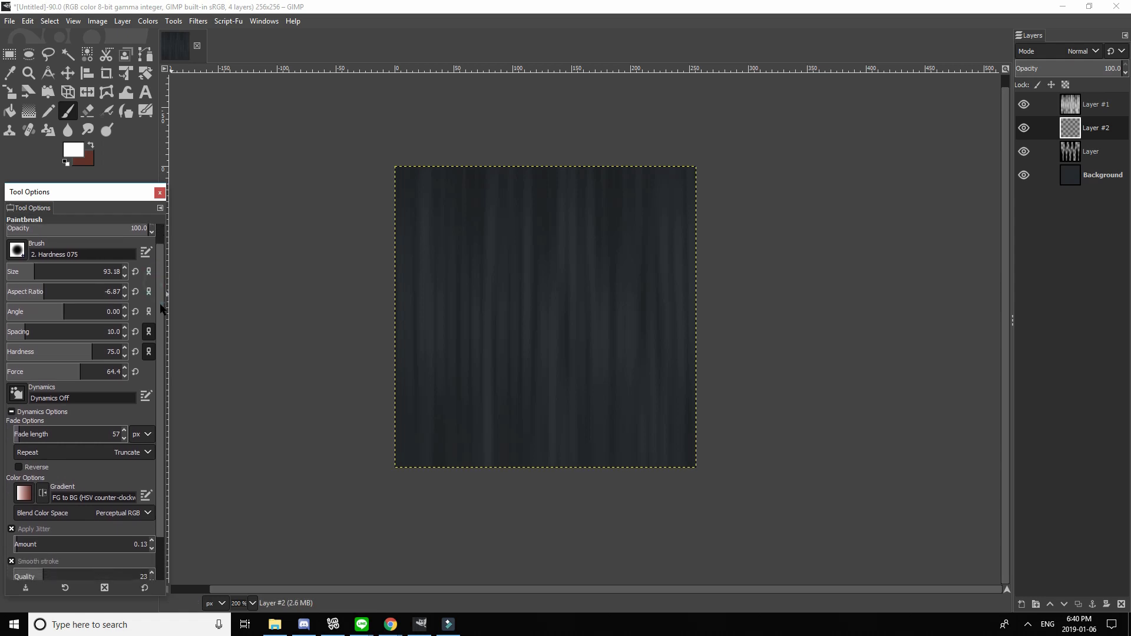
scroll(162, 308, "down", 2)
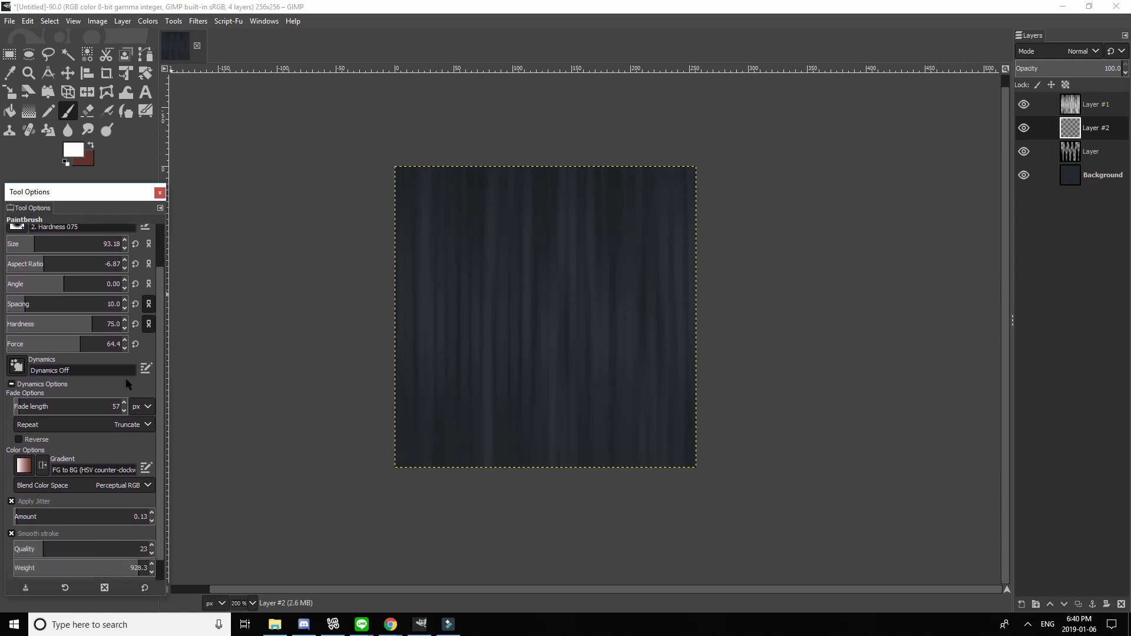
left_click(30, 517)
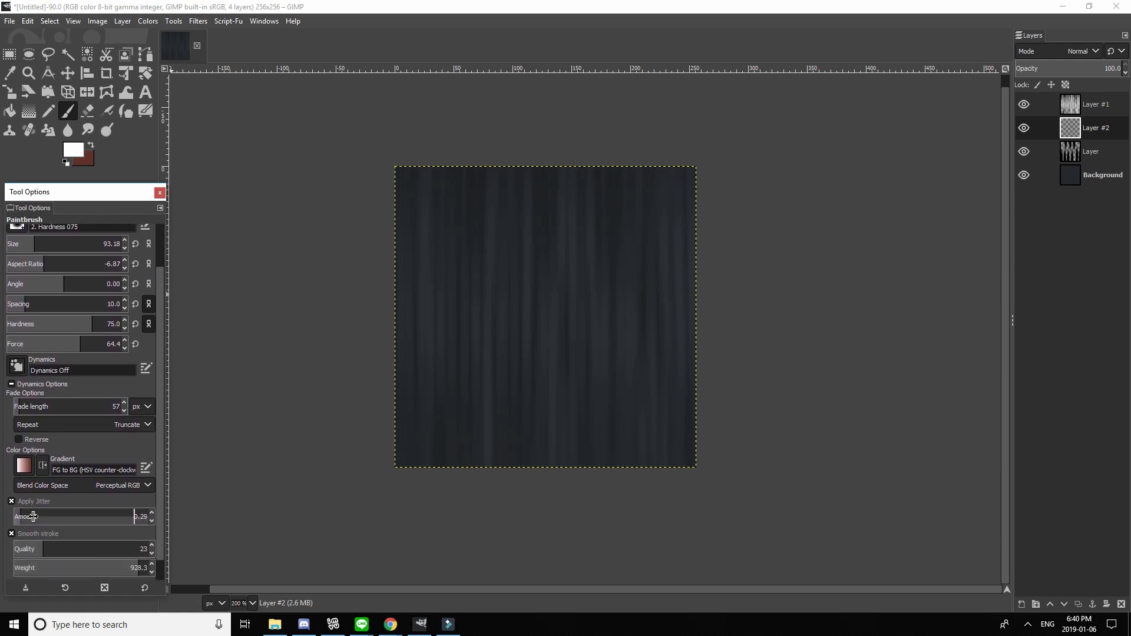
left_click(47, 304)
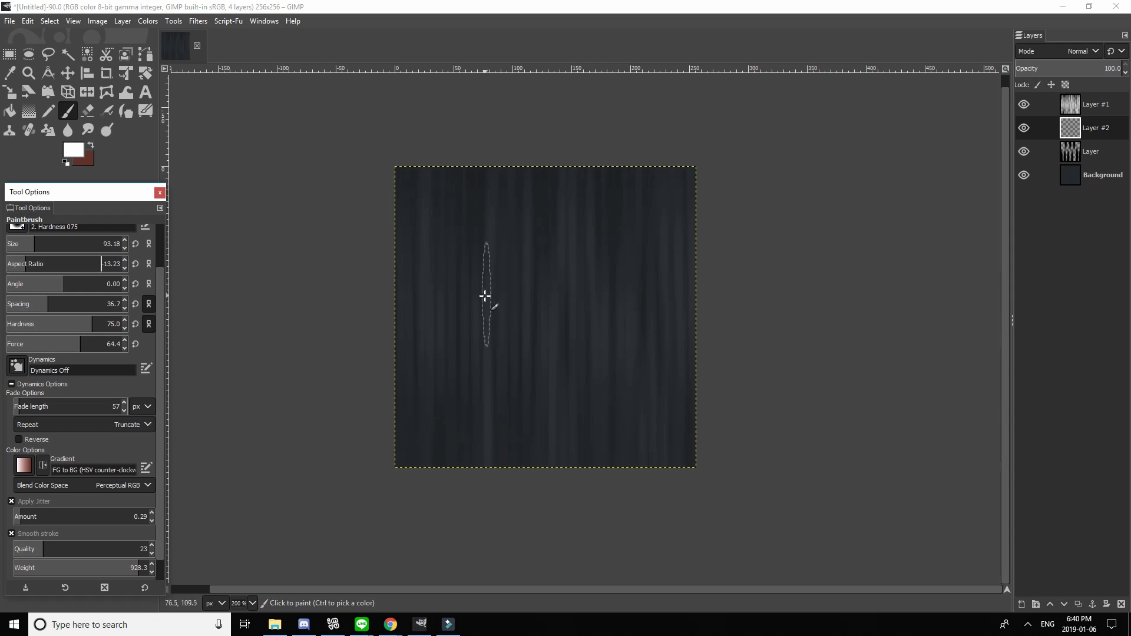
Paint four staggered rows of thin white vertical streaks across the new layer, down to the canvas's lower edge
left_click_drag(379, 275, 795, 278)
mouse_move(743, 342)
left_mouse_down()
mouse_move(543, 383)
mouse_move(377, 371)
left_mouse_up()
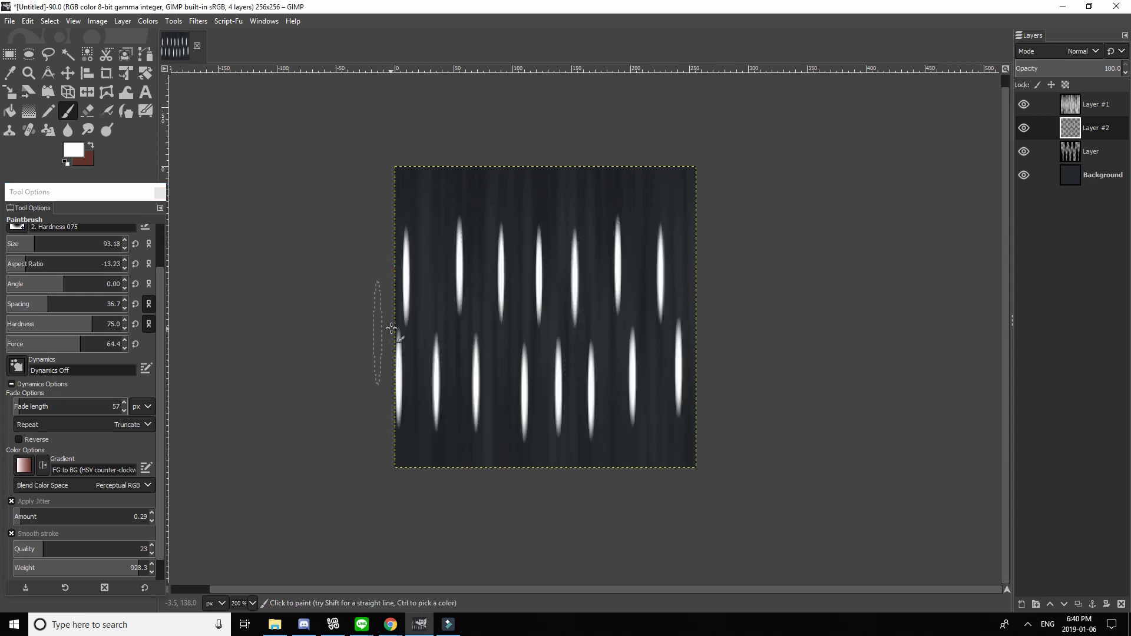
left_click_drag(404, 323, 727, 307)
mouse_move(743, 411)
left_mouse_down()
mouse_move(592, 444)
mouse_move(358, 440)
left_mouse_up()
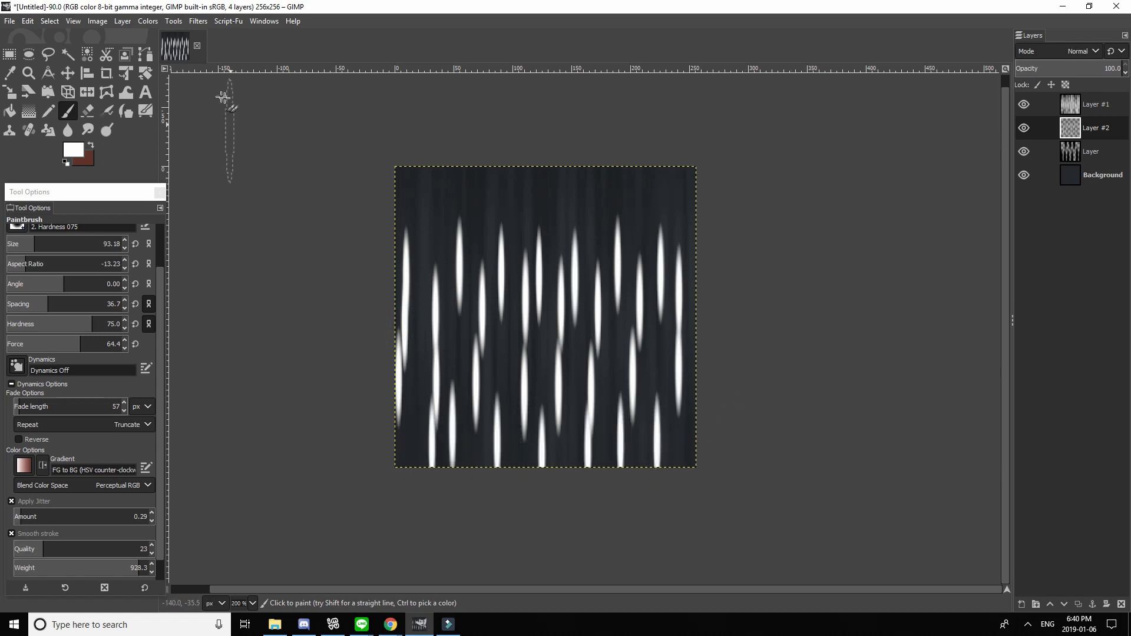
Change the foreground colour to a muted blue and paint rows of thin vertical streaks among the white ones over the whole canvas
left_click(74, 149)
left_click_drag(110, 194, 70, 156)
left_click_drag(66, 194, 53, 207)
left_click(155, 317)
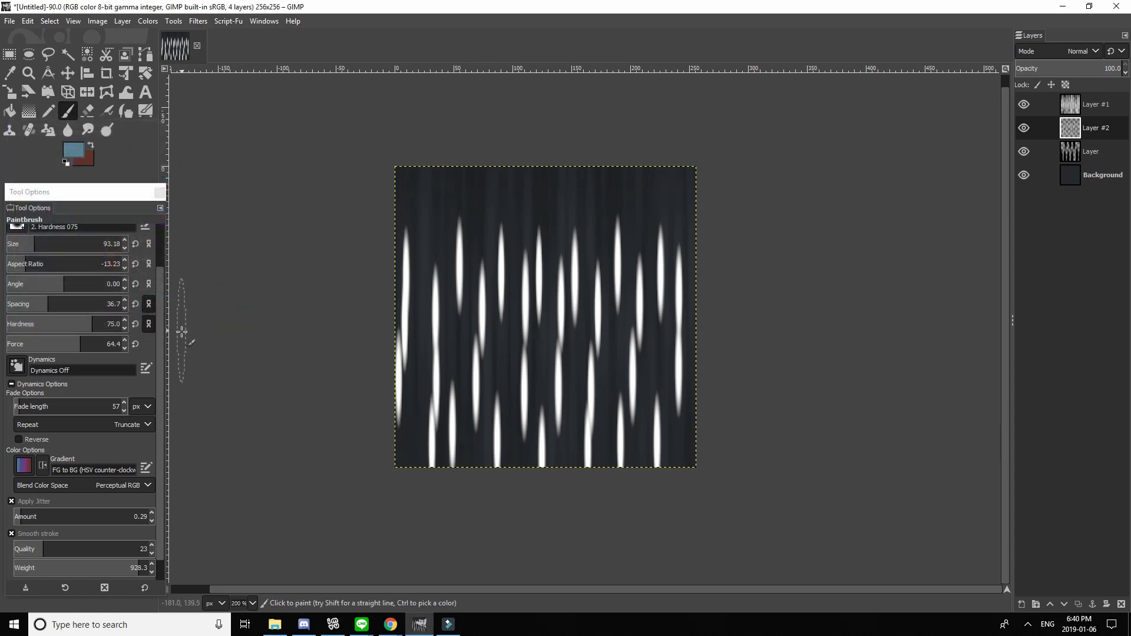
left_click_drag(322, 283, 853, 295)
left_click_drag(776, 375, 255, 366)
left_click_drag(384, 346, 813, 366)
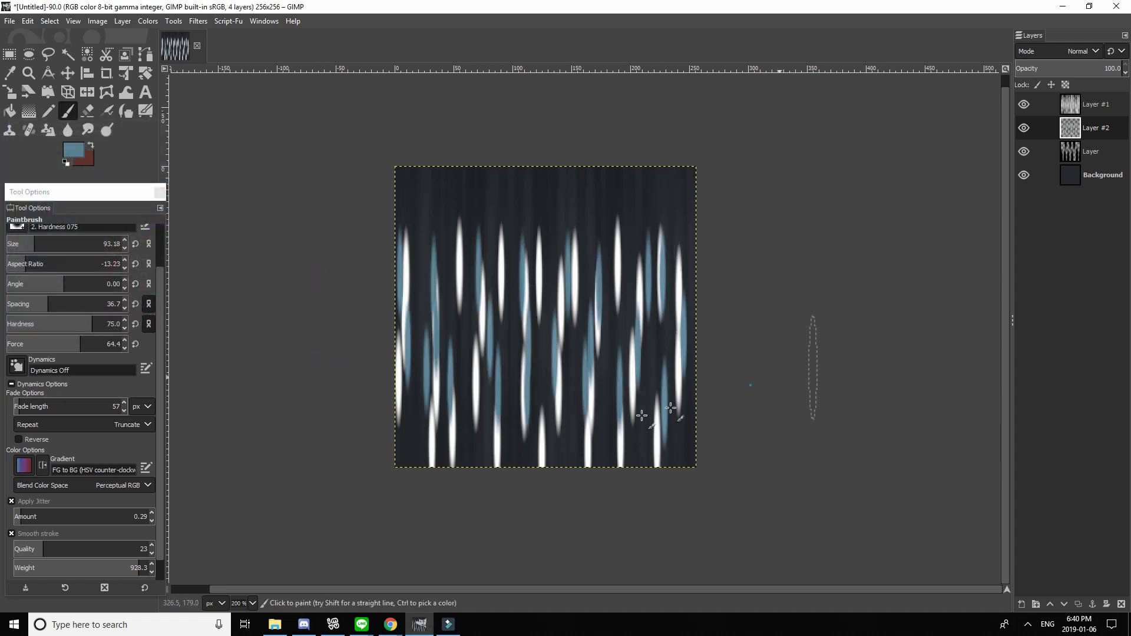
left_click_drag(656, 416, 300, 419)
left_click_drag(300, 419, 823, 429)
left_click_drag(814, 277, 7, 159)
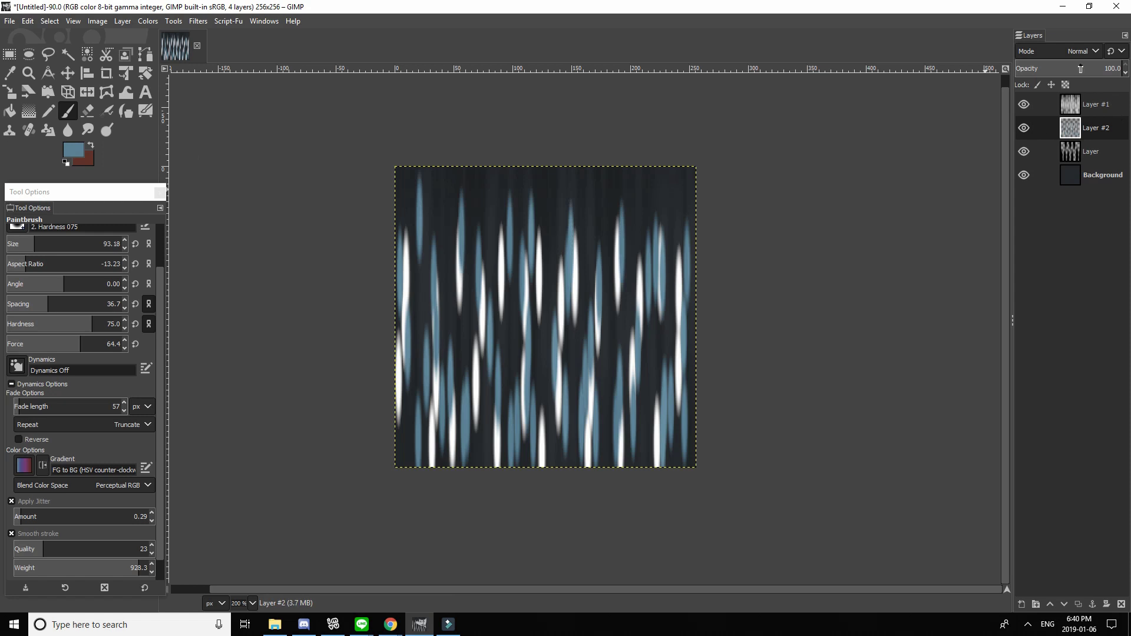
Set the white-and-blue streak layer's blend mode to Soft light and its opacity to 39.0
left_click(1076, 49)
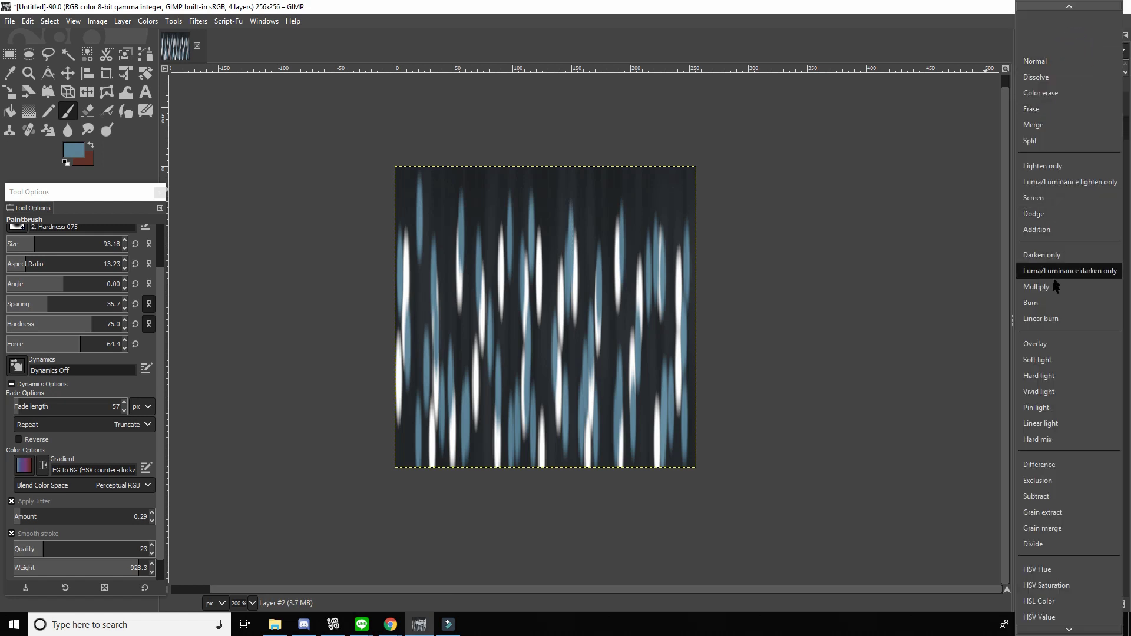
left_click(1037, 360)
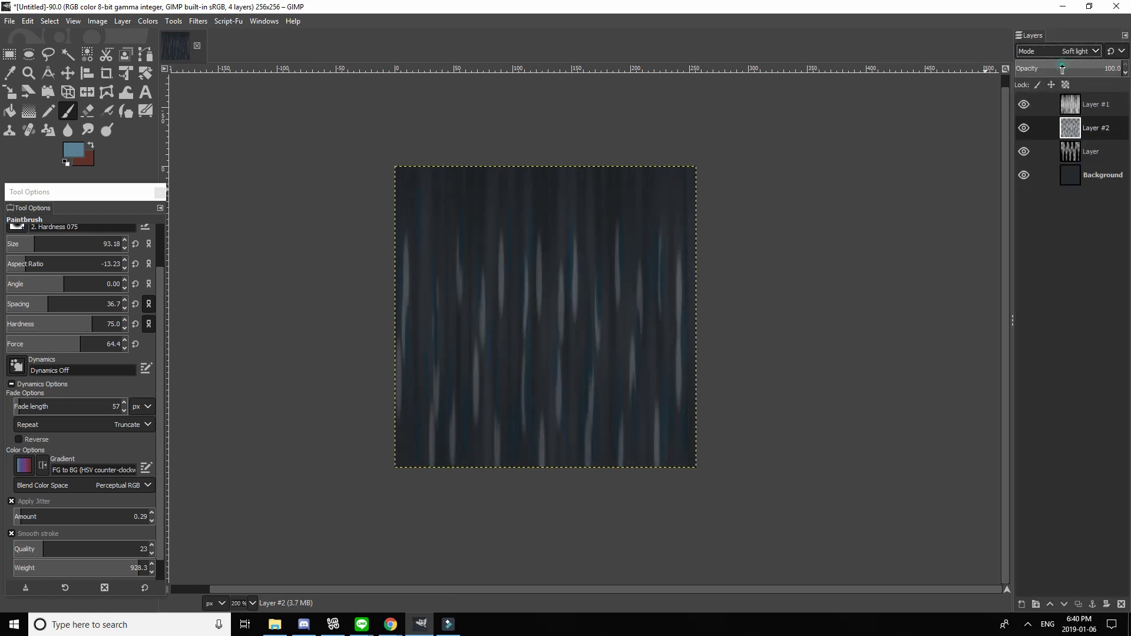
left_click(1059, 69)
Apply a Gaussian Blur to the white-and-blue streak layer with unlinked sizes, X 0.00 and Y 22.50
left_click(199, 22)
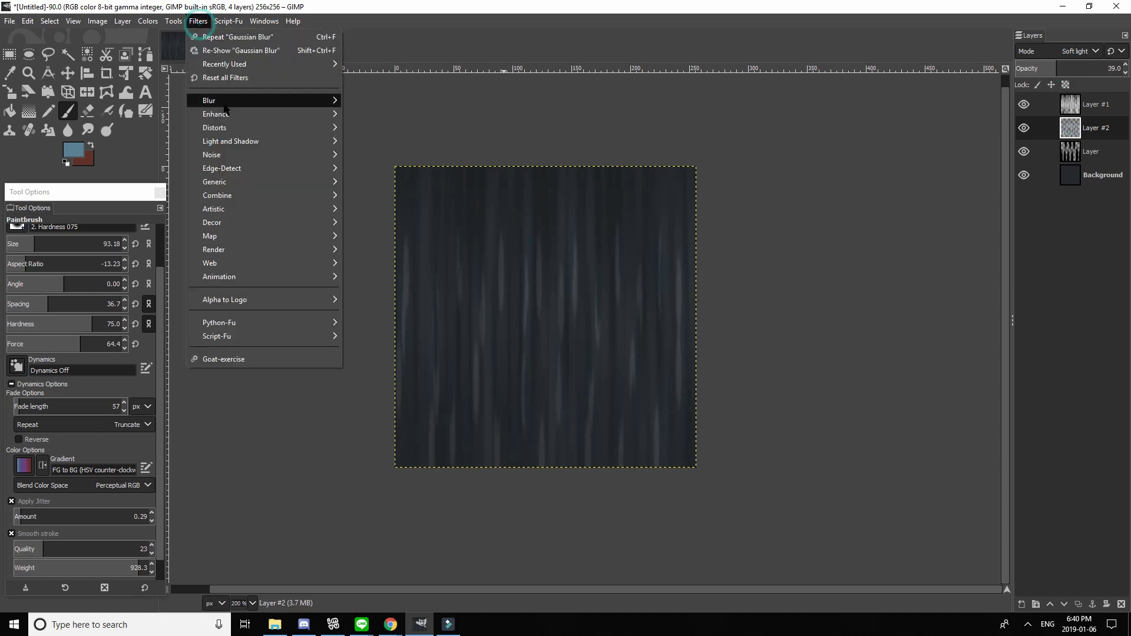
mouse_move(248, 99)
left_click(391, 103)
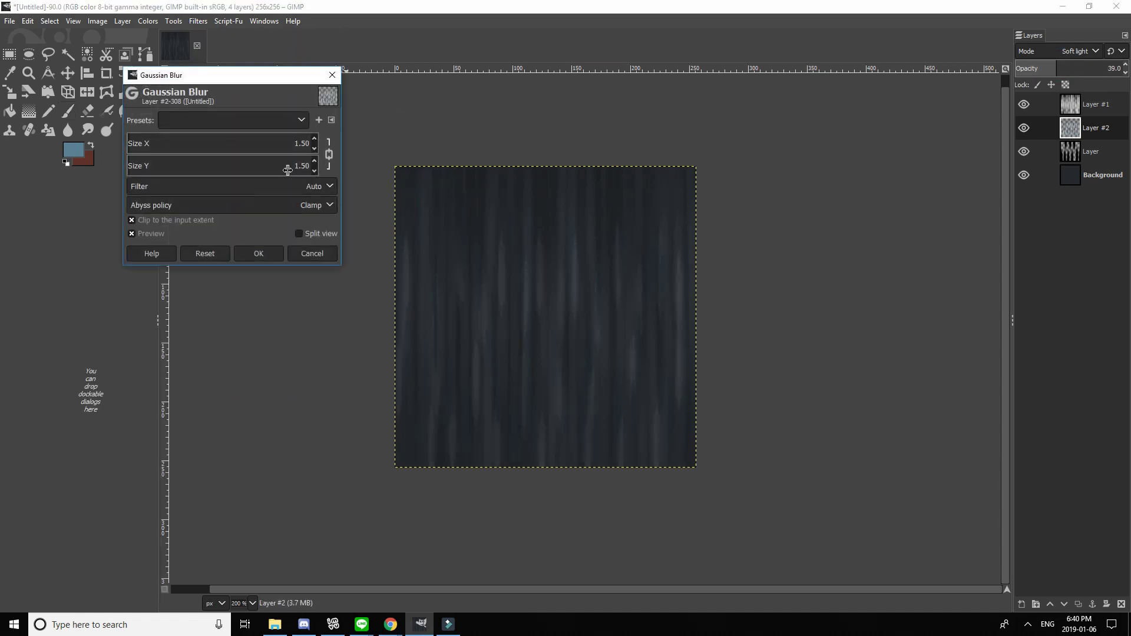
left_click(327, 158)
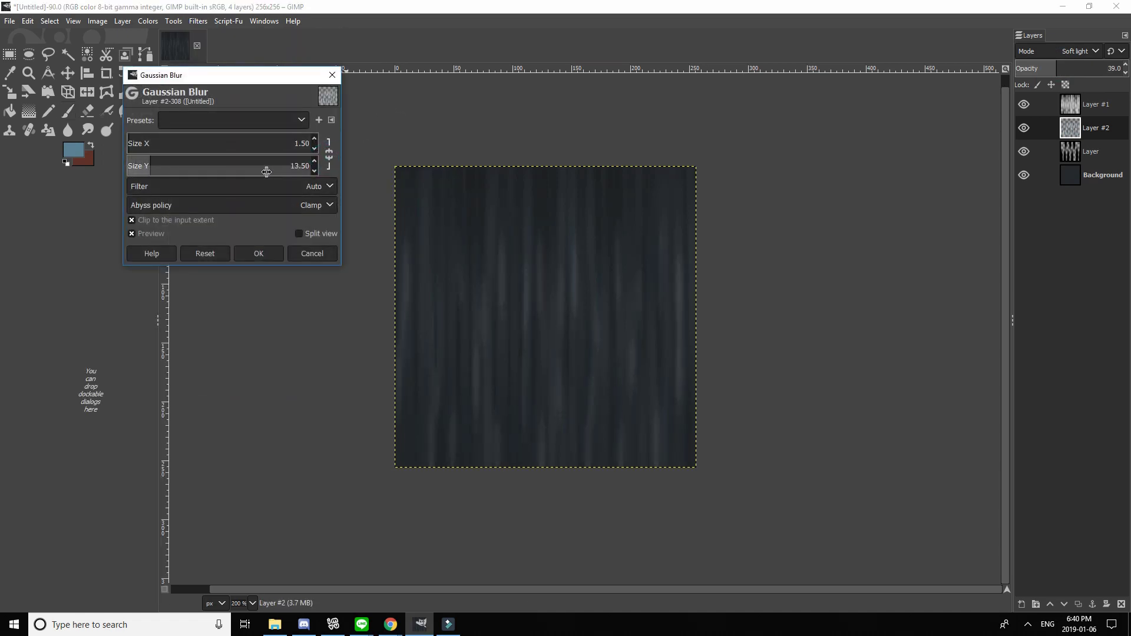
scroll(268, 168, "up", 5)
scroll(253, 144, "down", 2)
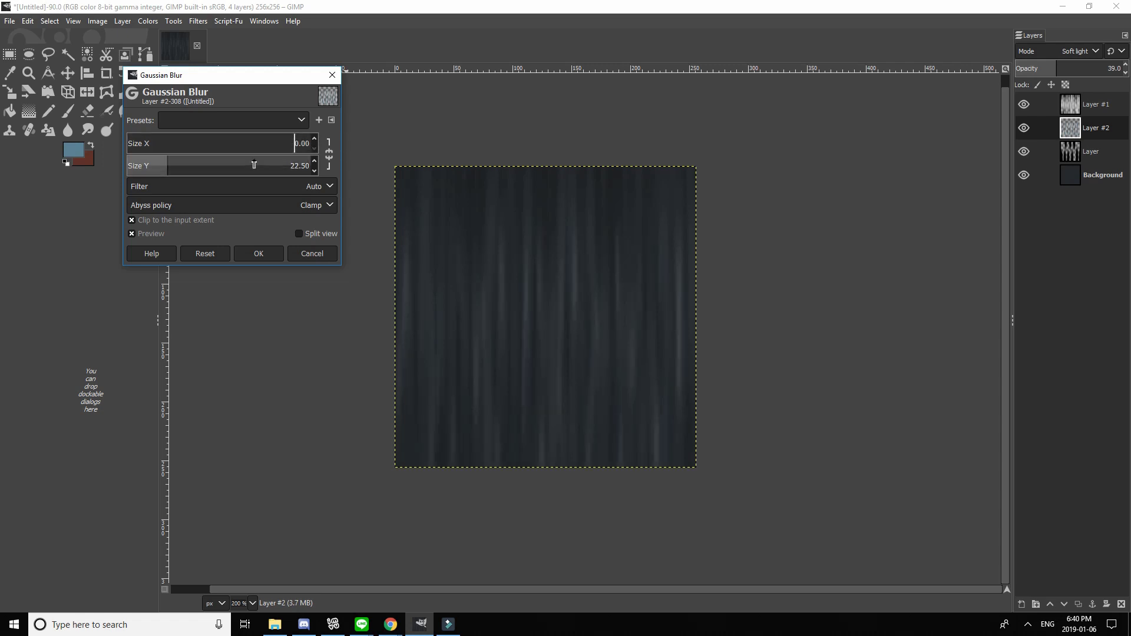
left_click_drag(252, 150, 254, 171)
left_click(260, 254)
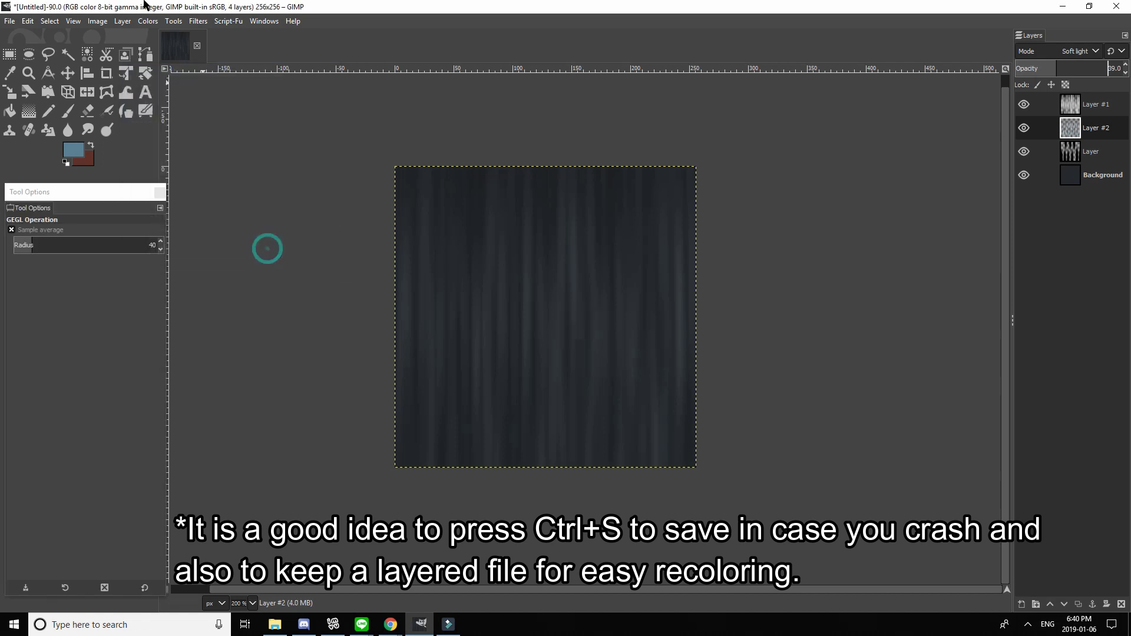
Add a new transparent layer above the white-and-blue streak layer and set the foreground colour to black (000000)
left_click(122, 21)
left_click(147, 36)
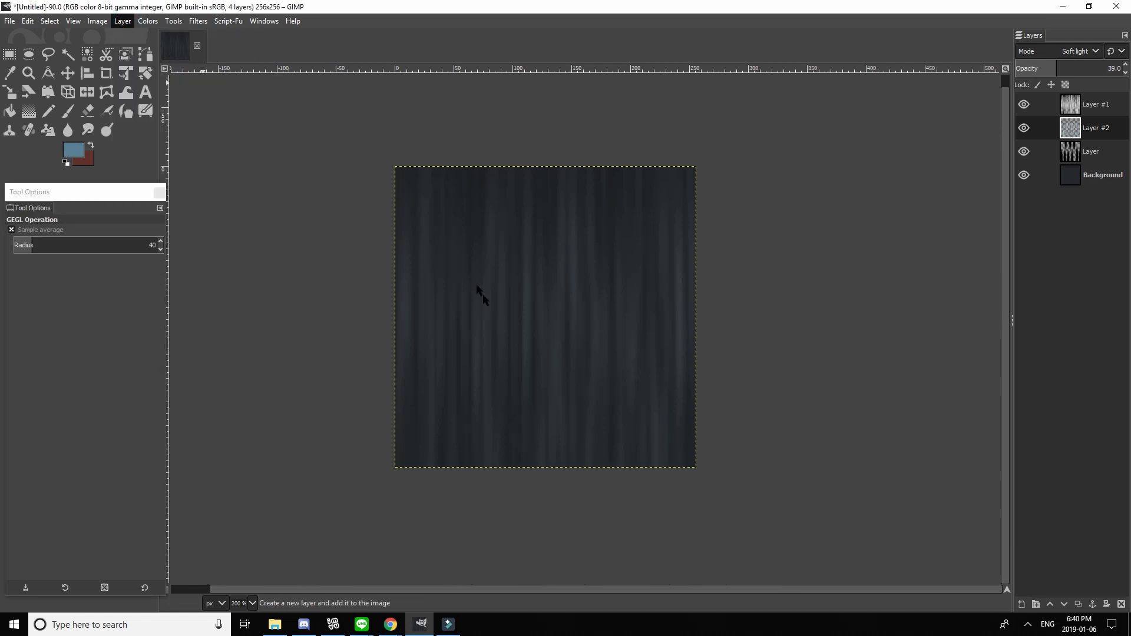
left_click(654, 466)
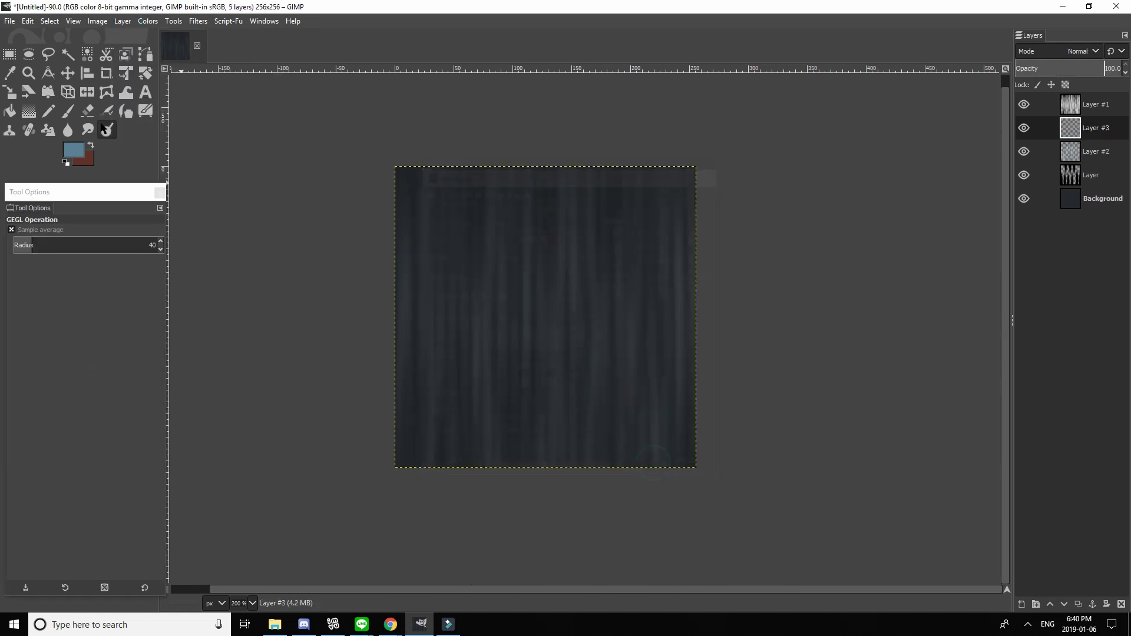
left_click(76, 148)
left_click_drag(79, 212, 136, 301)
left_click(156, 314)
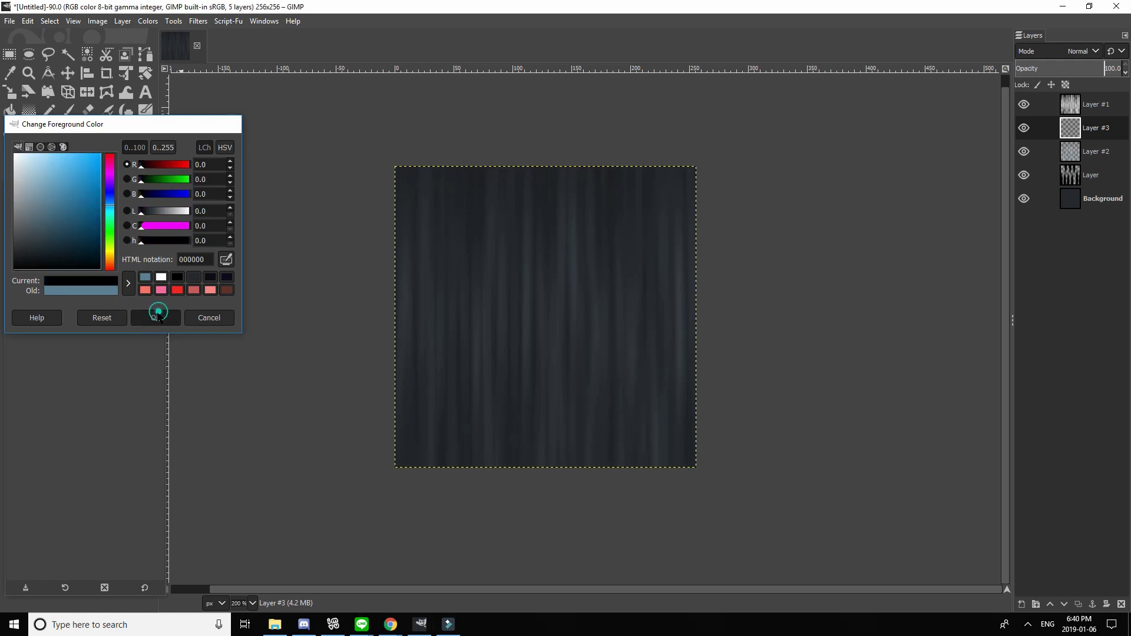
Paint a dense, jagged row of short black vertical streaks along the canvas's upper edge with the Paintbrush
left_click(68, 111)
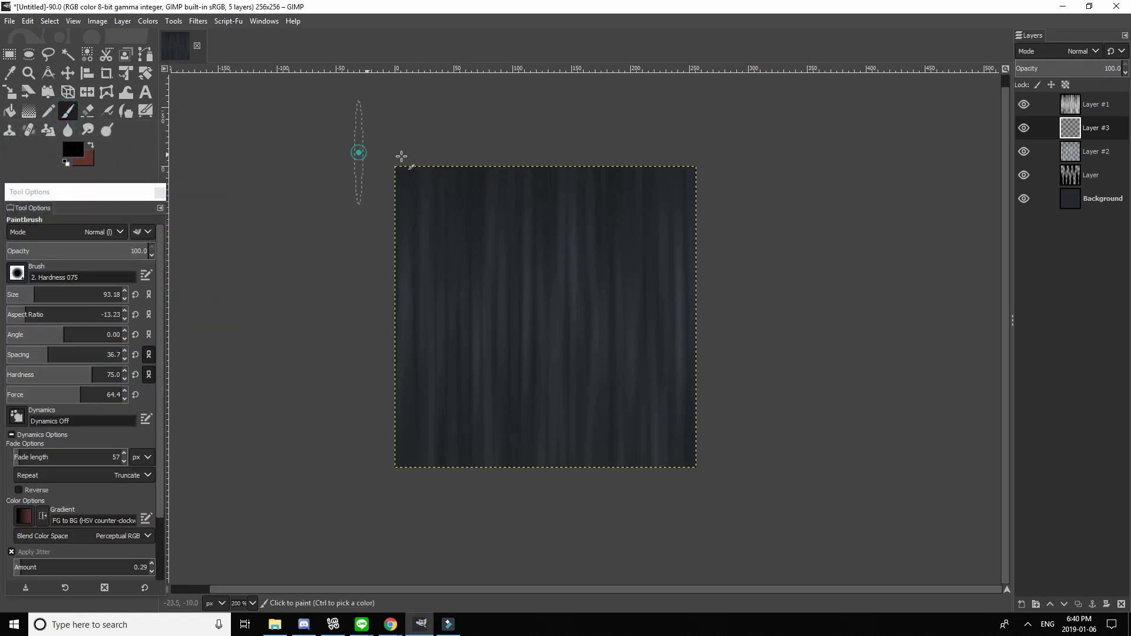
mouse_move(401, 155)
left_mouse_down()
mouse_move(747, 152)
mouse_move(420, 153)
left_mouse_up()
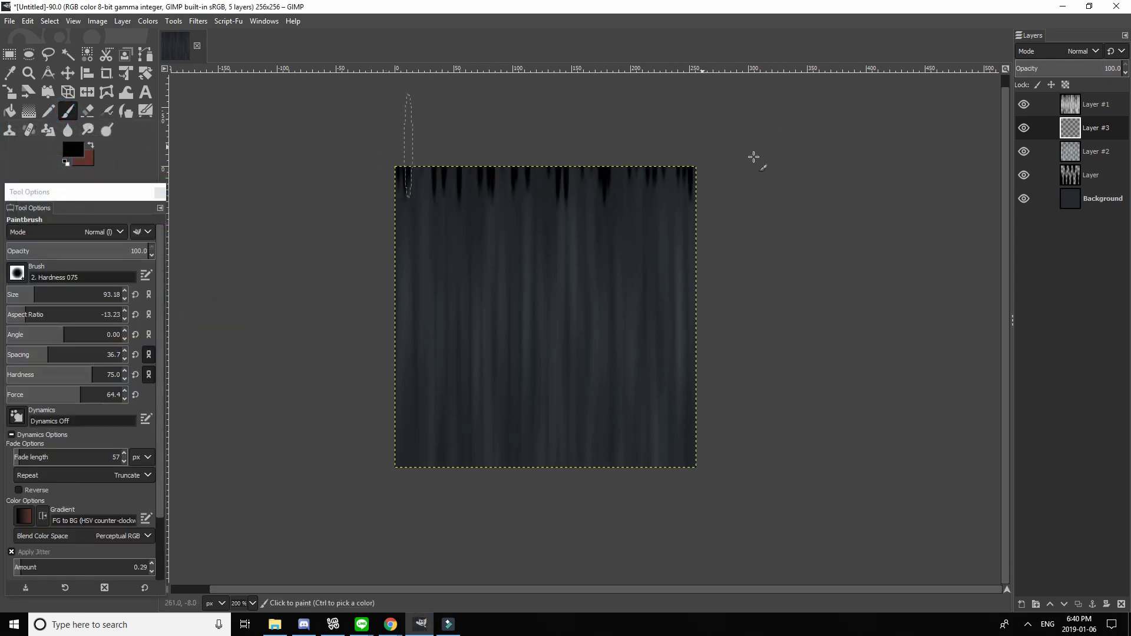
left_click_drag(753, 157, 328, 136)
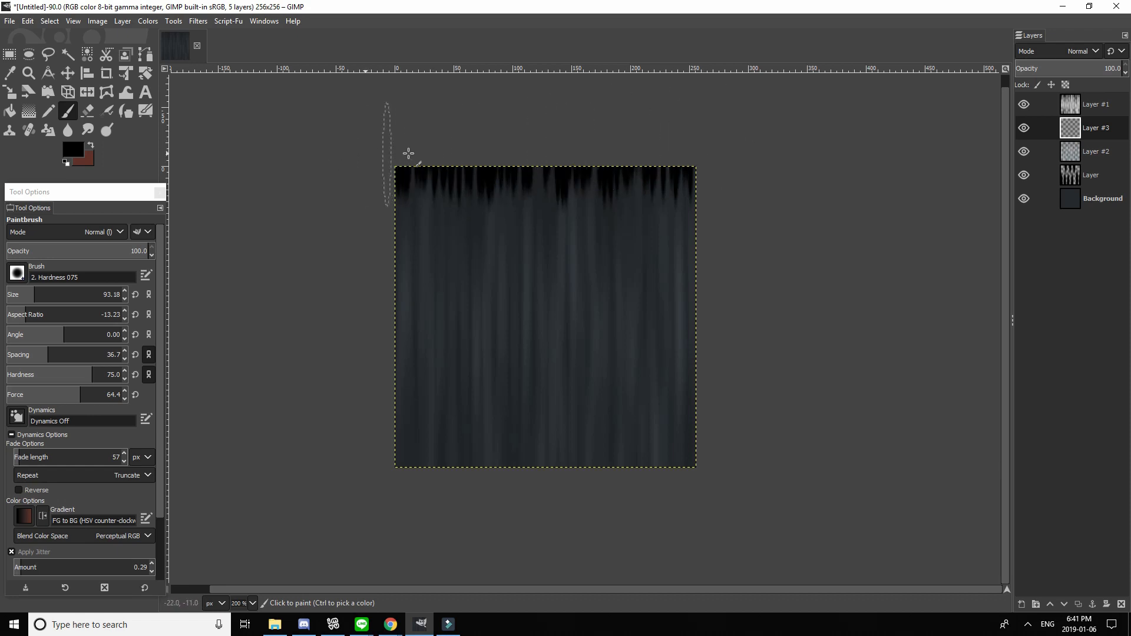
mouse_move(409, 153)
left_mouse_down()
mouse_move(629, 174)
mouse_move(544, 162)
left_mouse_up()
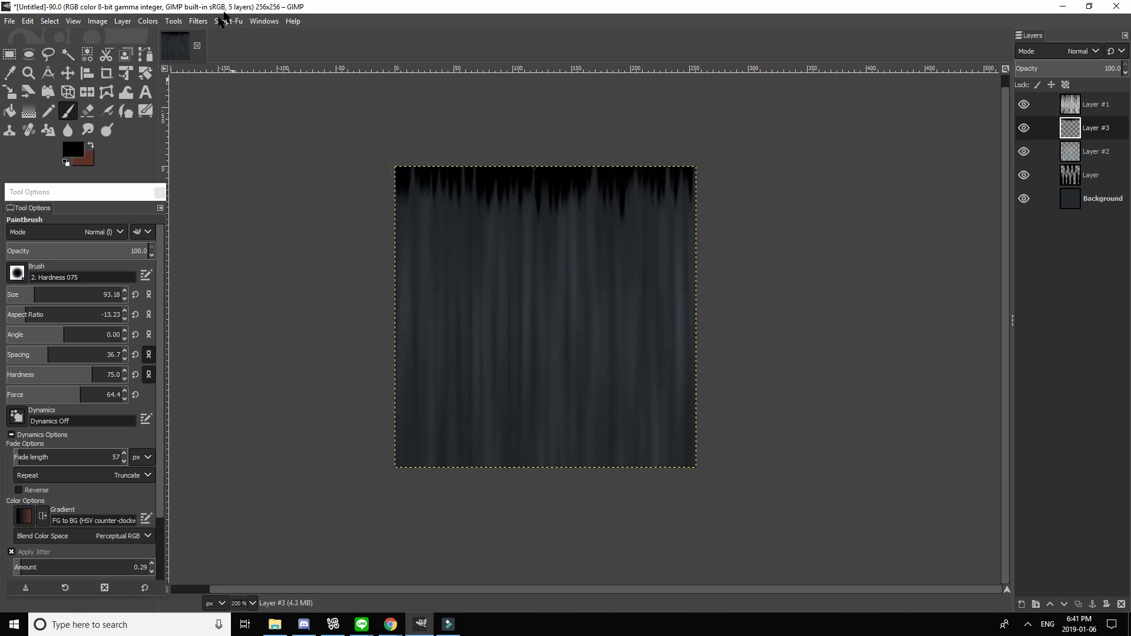
Apply a Gaussian Blur of X 1.50 and Y 9.50 to the black streak layer and lower its opacity to about 69
left_click(198, 21)
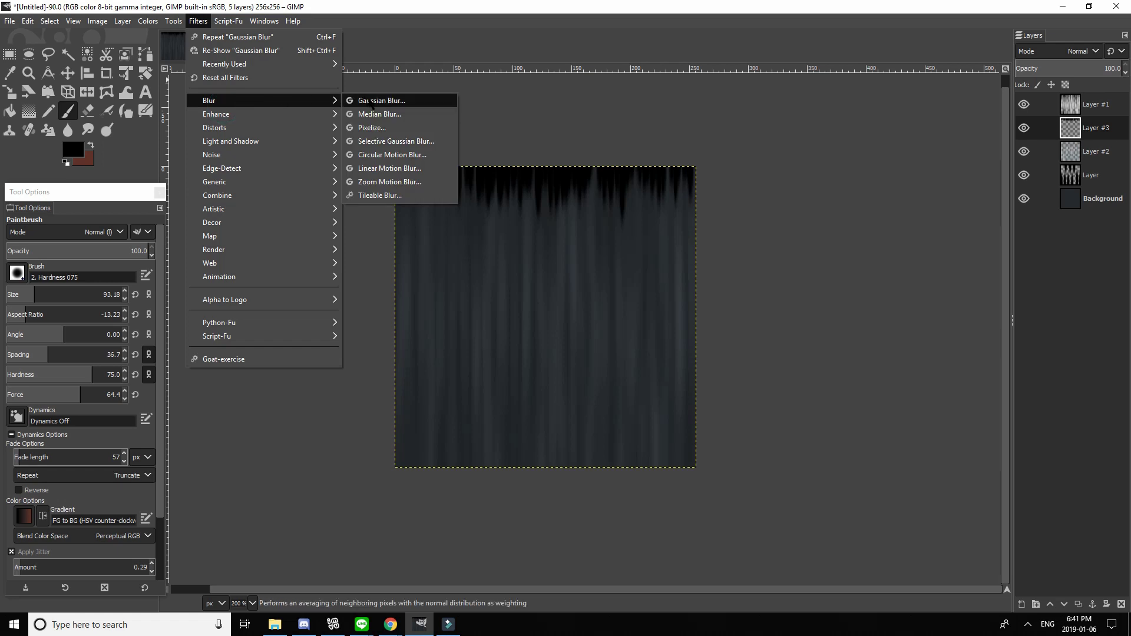
left_click(368, 100)
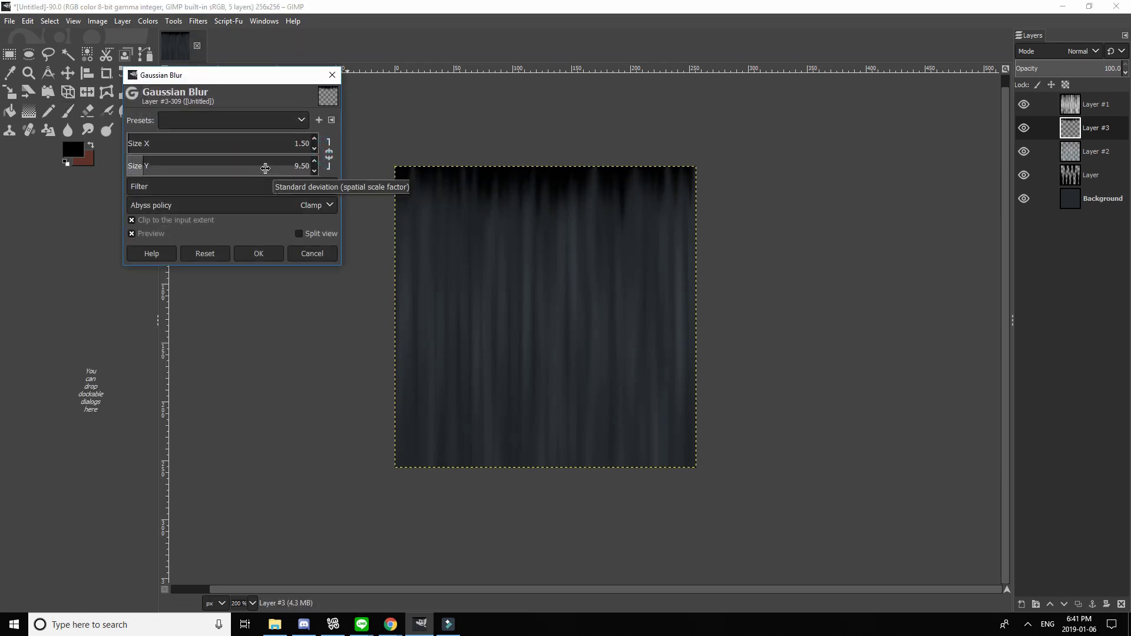
left_click(259, 253)
left_click_drag(1039, 71, 1019, 72)
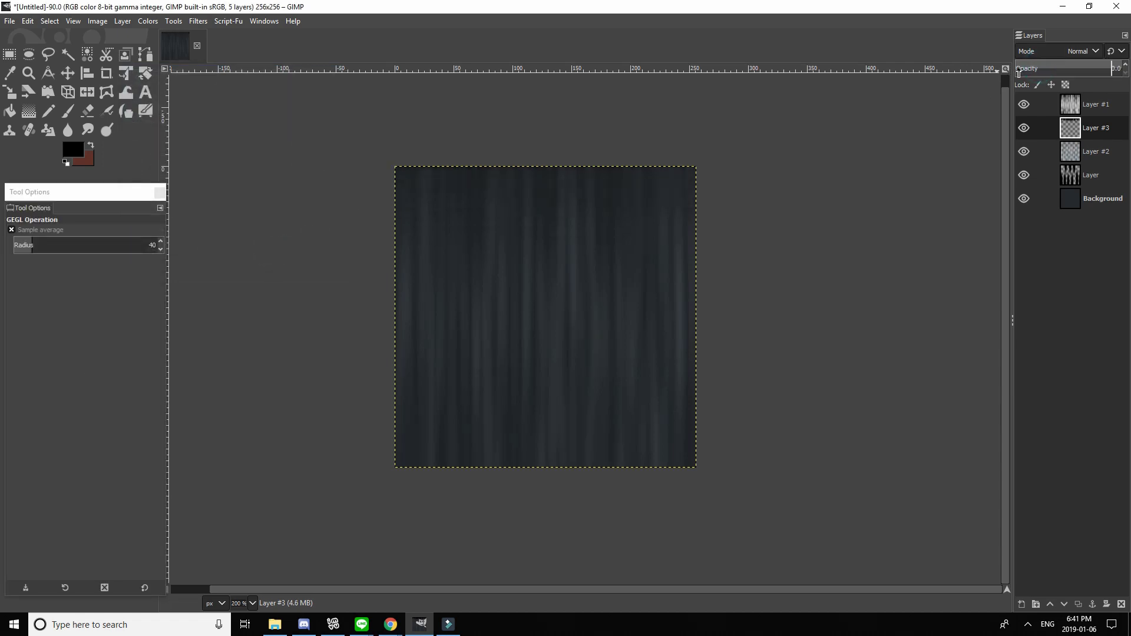
left_click_drag(1087, 67, 1089, 68)
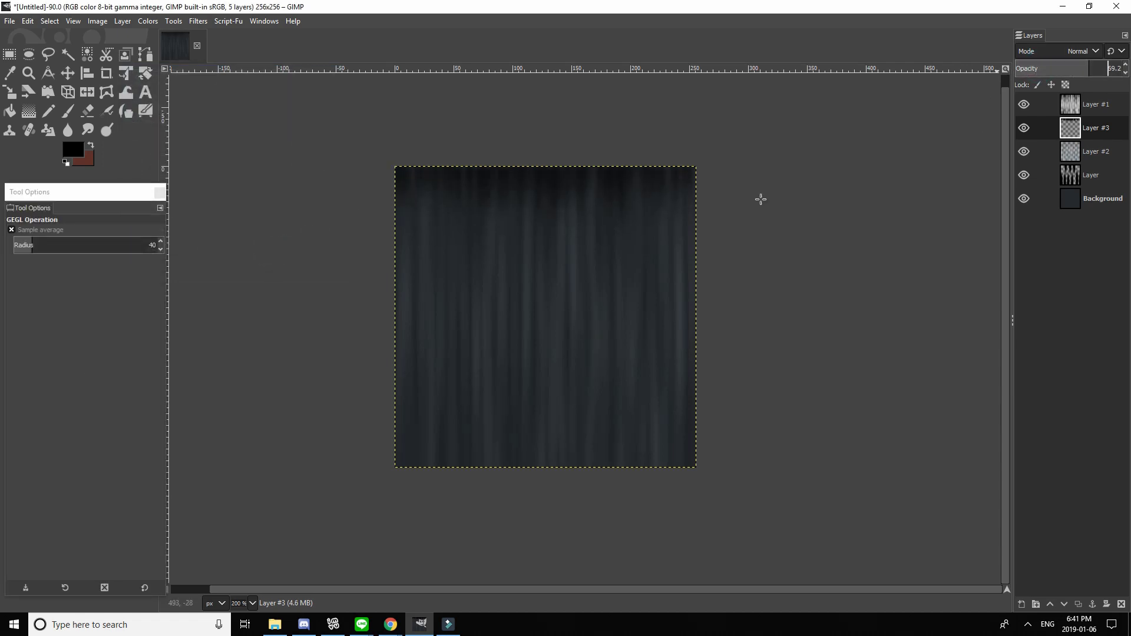
Add another transparent layer above the black streak layer and set the foreground colour to white
left_click(122, 21)
left_click(150, 35)
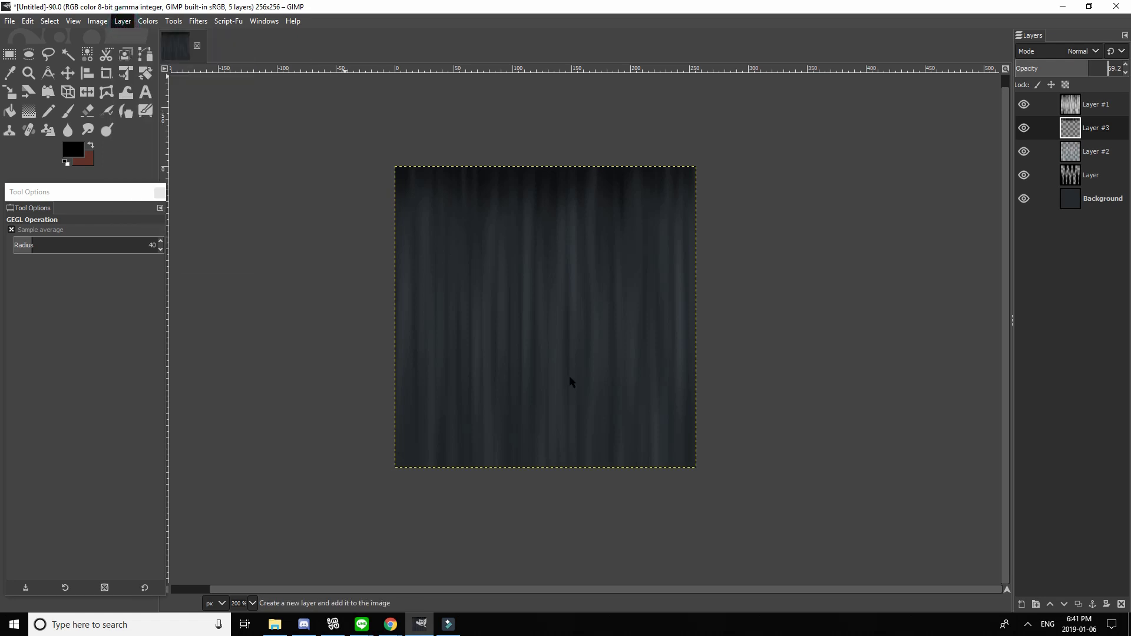
left_click(628, 466)
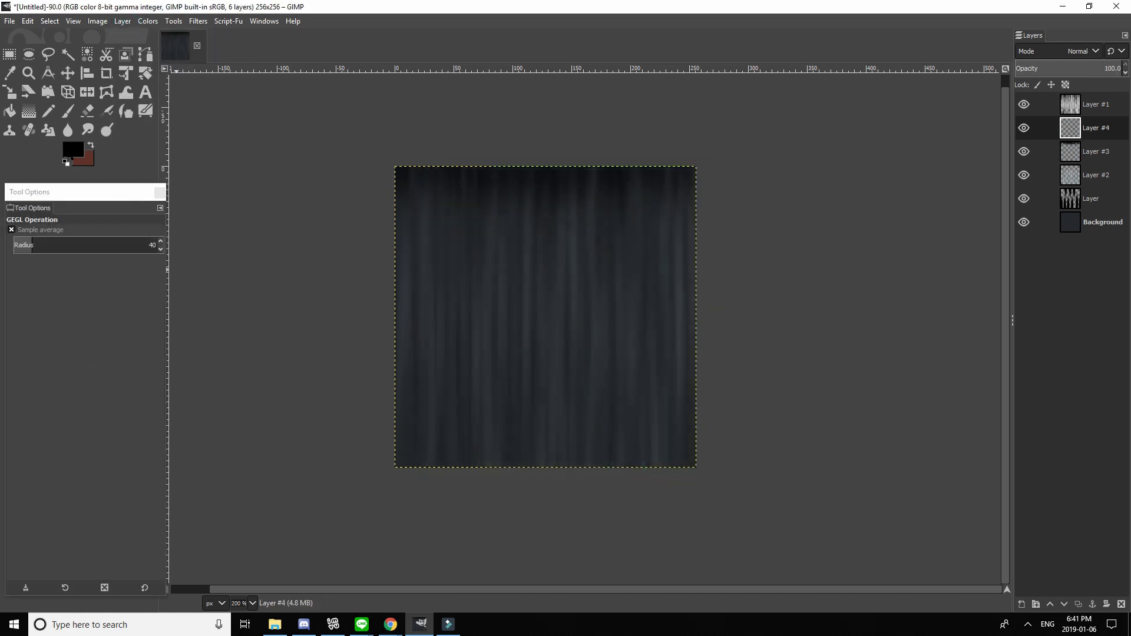
left_click(73, 150)
left_click(156, 318)
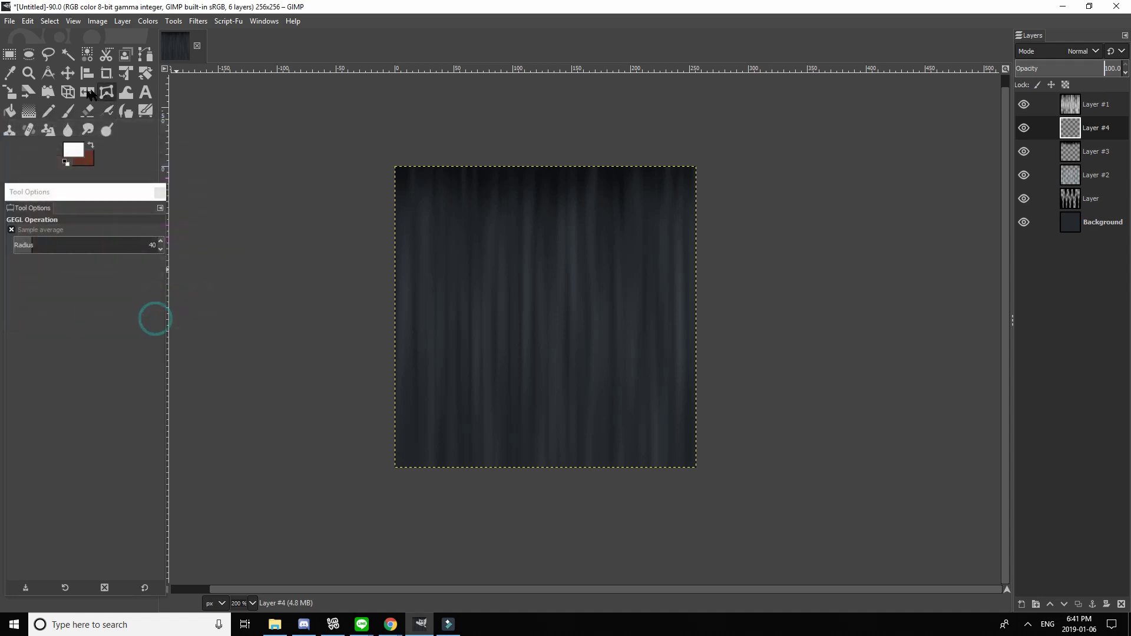
Paint a horizontal band of short white vertical streaks across the canvas's upper-middle area with the Paintbrush at size 44.84
left_click(67, 111)
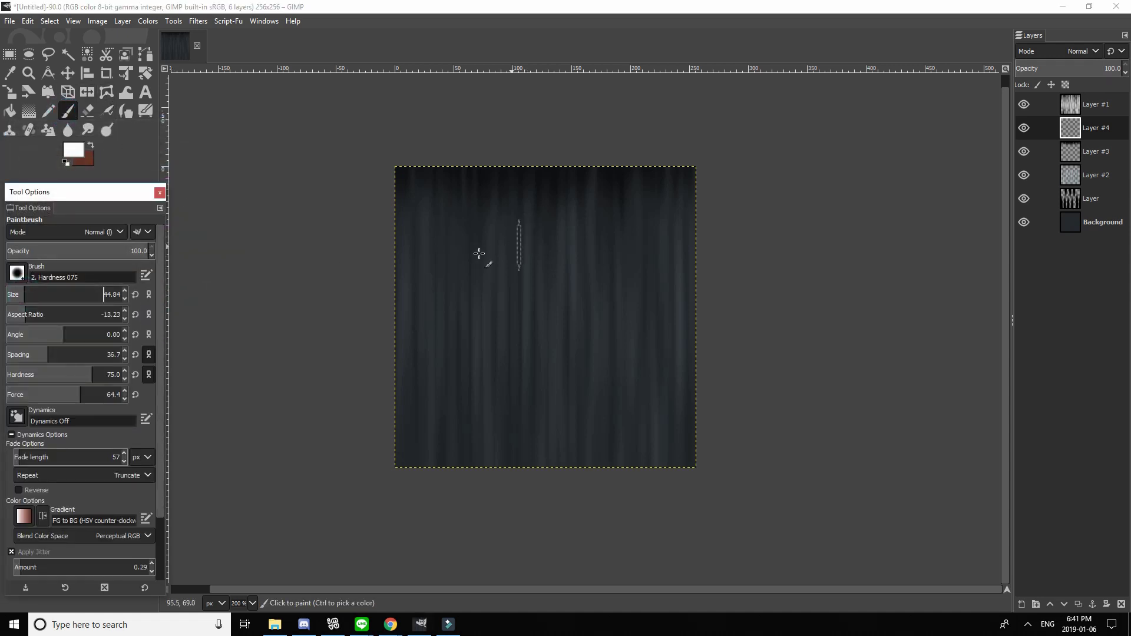
mouse_move(379, 274)
left_mouse_down()
mouse_move(754, 274)
mouse_move(418, 283)
mouse_move(719, 288)
mouse_move(342, 279)
mouse_move(581, 281)
left_mouse_up()
left_click_drag(742, 268, 377, 274)
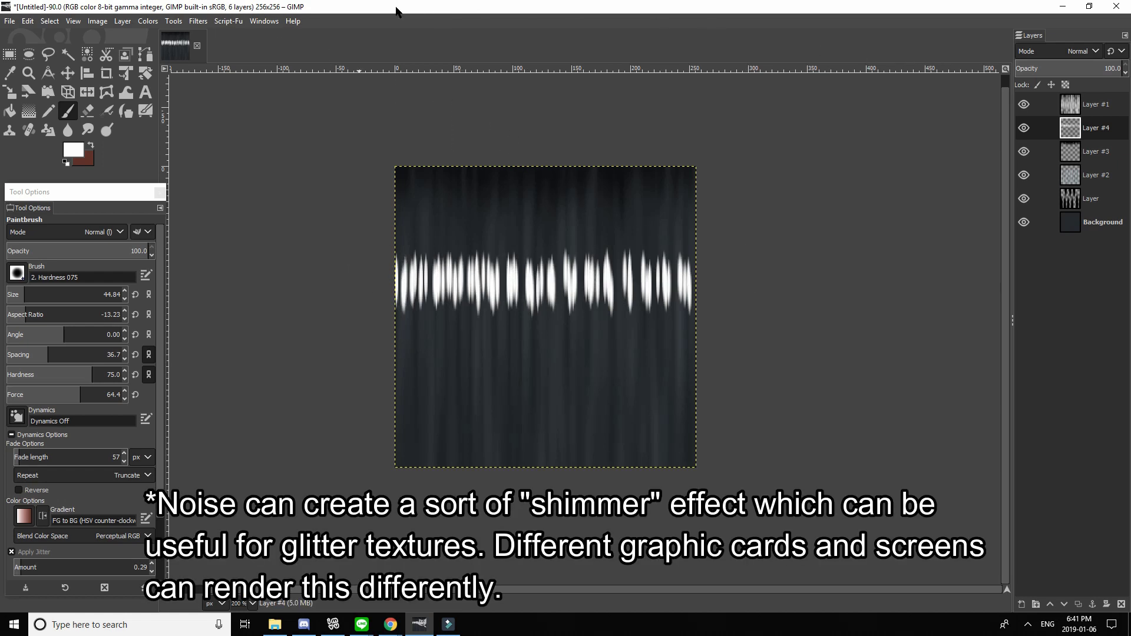
Apply a Gaussian Blur to the white highlight layer with unlinked sizes, X 1.50 and Y 9.50
left_click(199, 23)
mouse_move(236, 101)
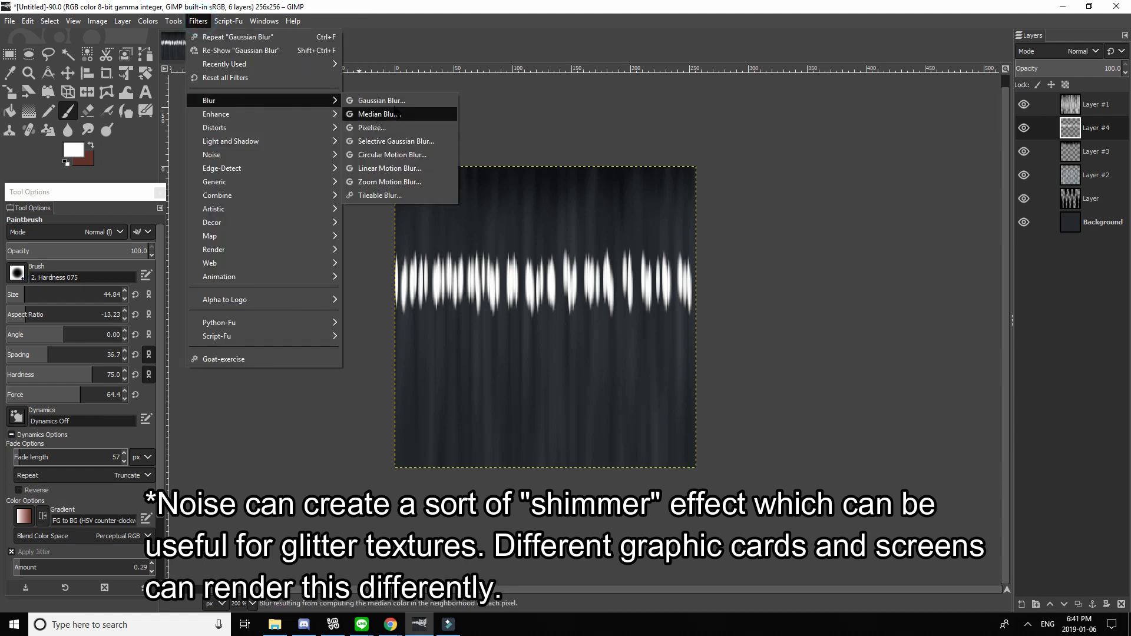
left_click(383, 101)
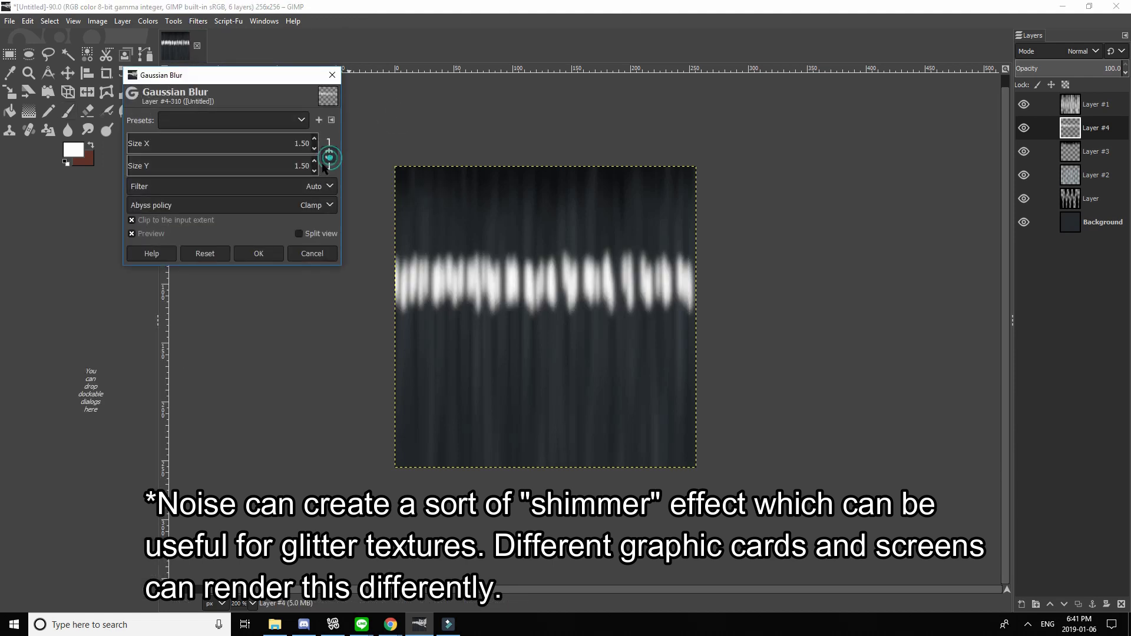
scroll(225, 169, "up", 8)
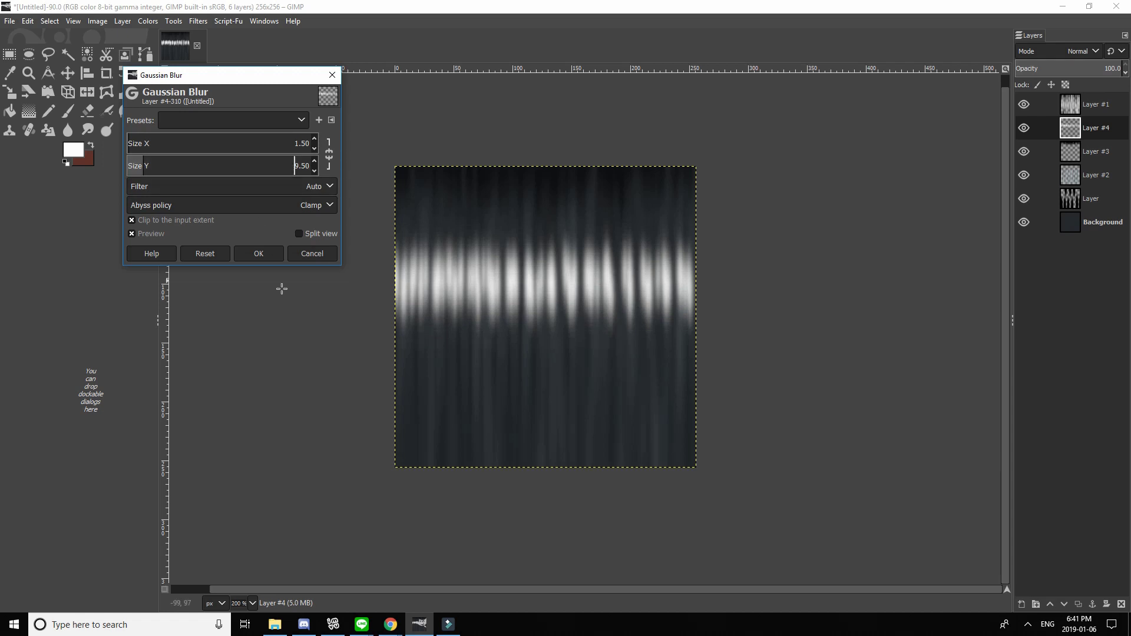
left_click(253, 257)
Set the white highlight layer's blend mode to Soft light and its opacity to 58.8
left_click(1079, 53)
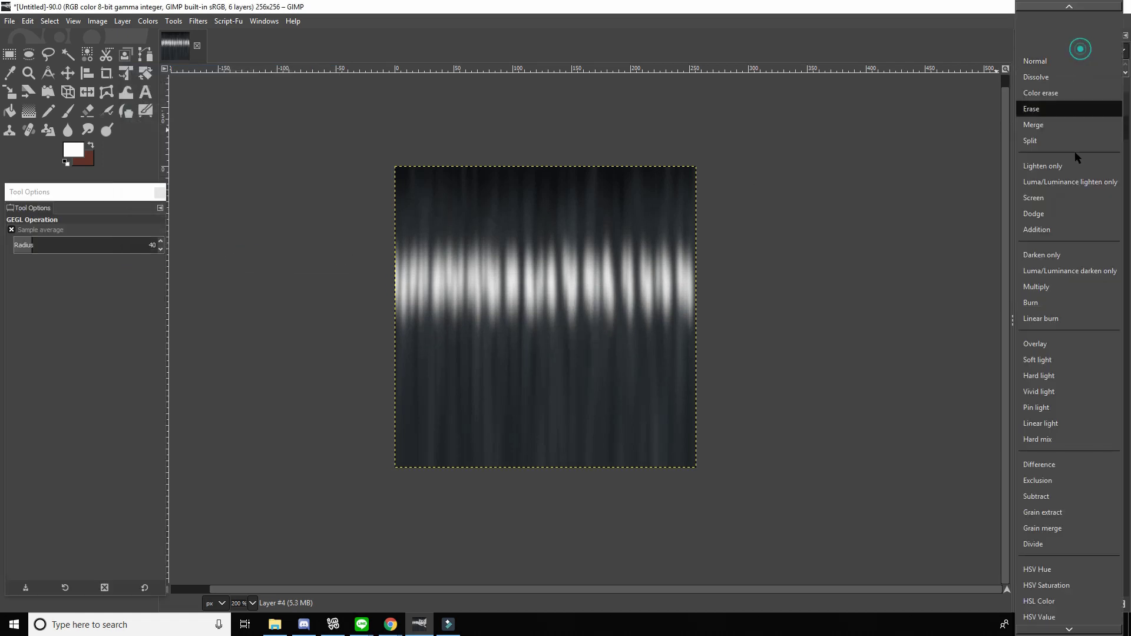
left_click(1049, 361)
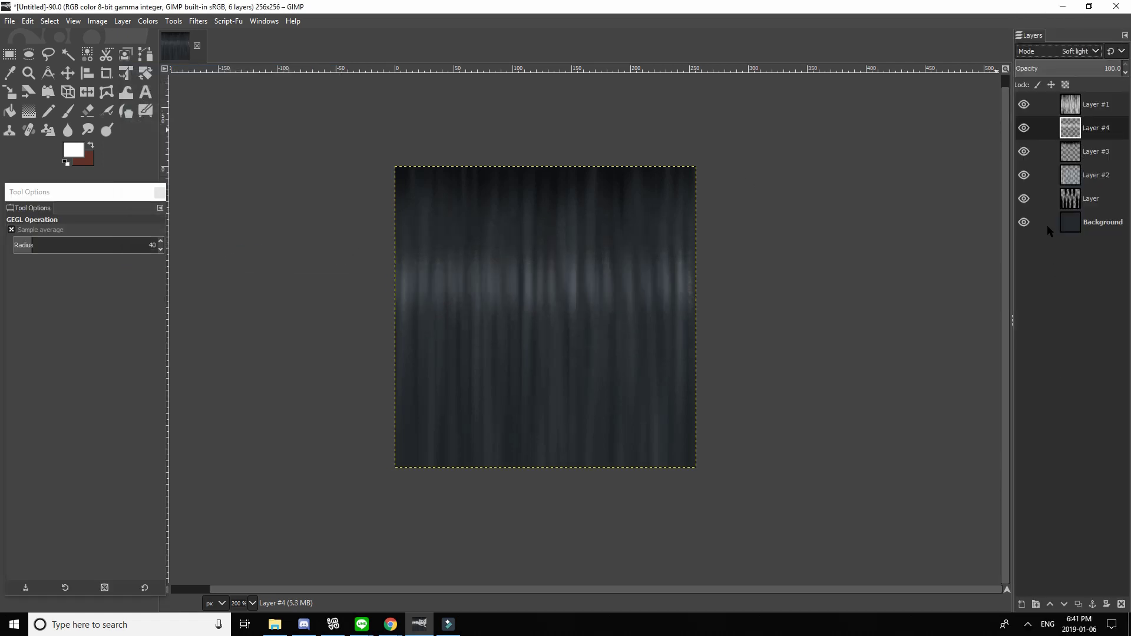
left_click(1051, 67)
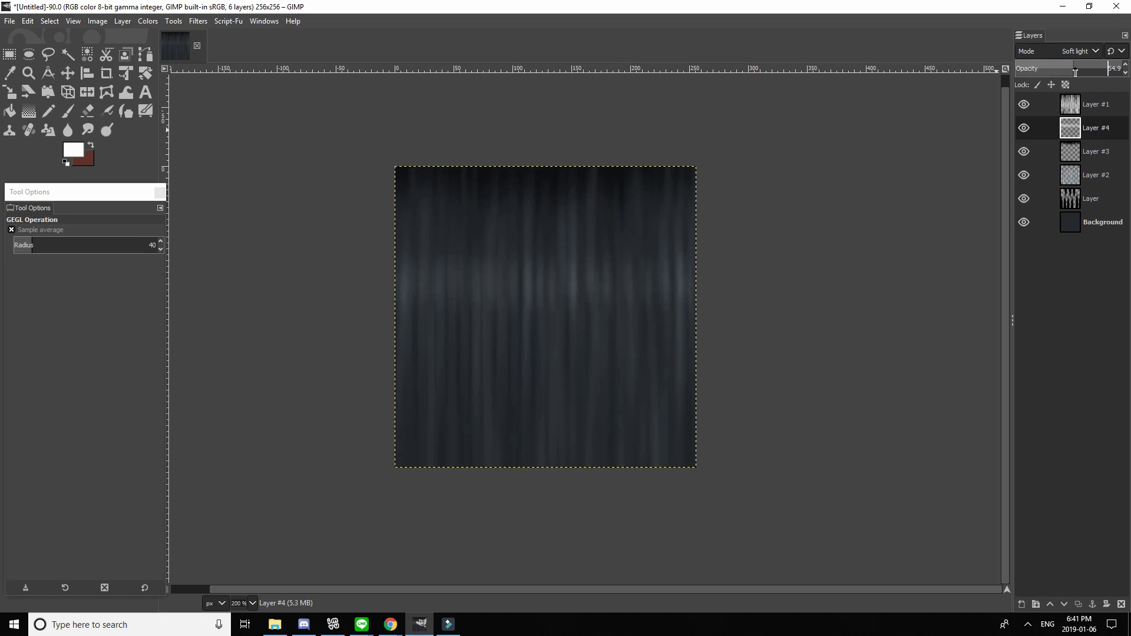
left_click_drag(1078, 71, 1078, 71)
left_click_drag(905, 278, 923, 285)
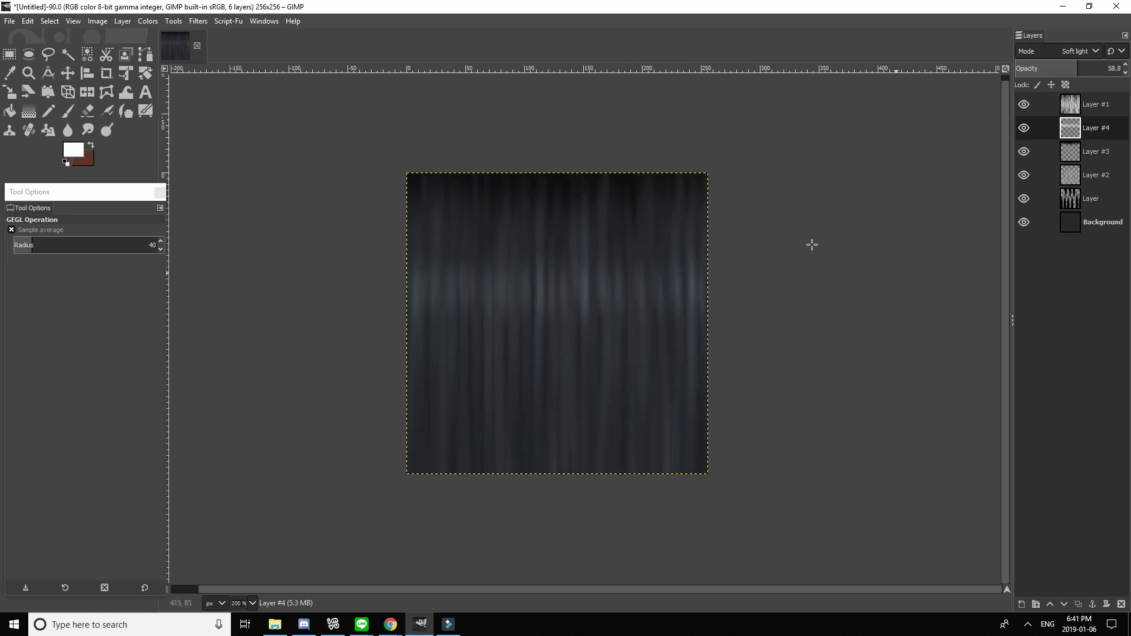
Export the image as blugray.jpg to the Hair folder inside Pictures
left_click(10, 21)
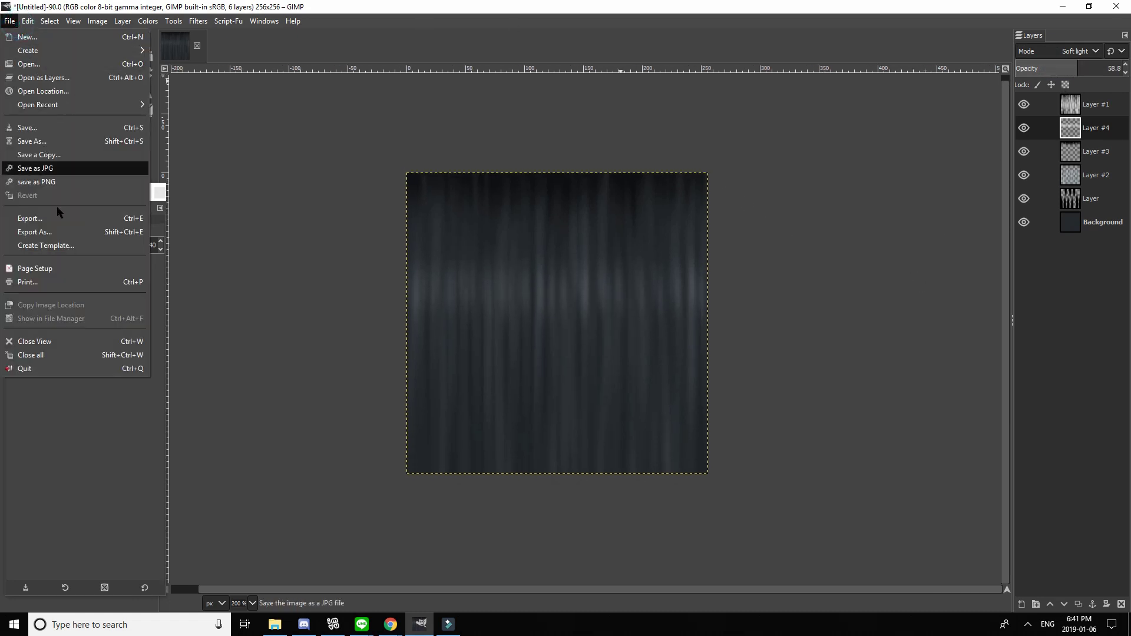
left_click(56, 225)
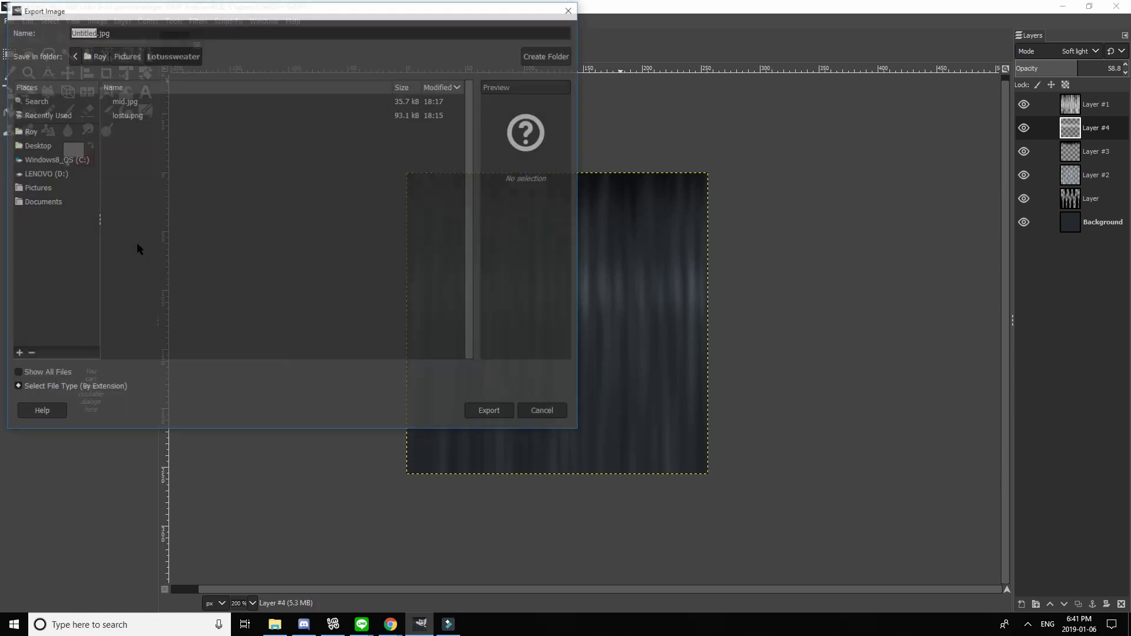
left_click(50, 187)
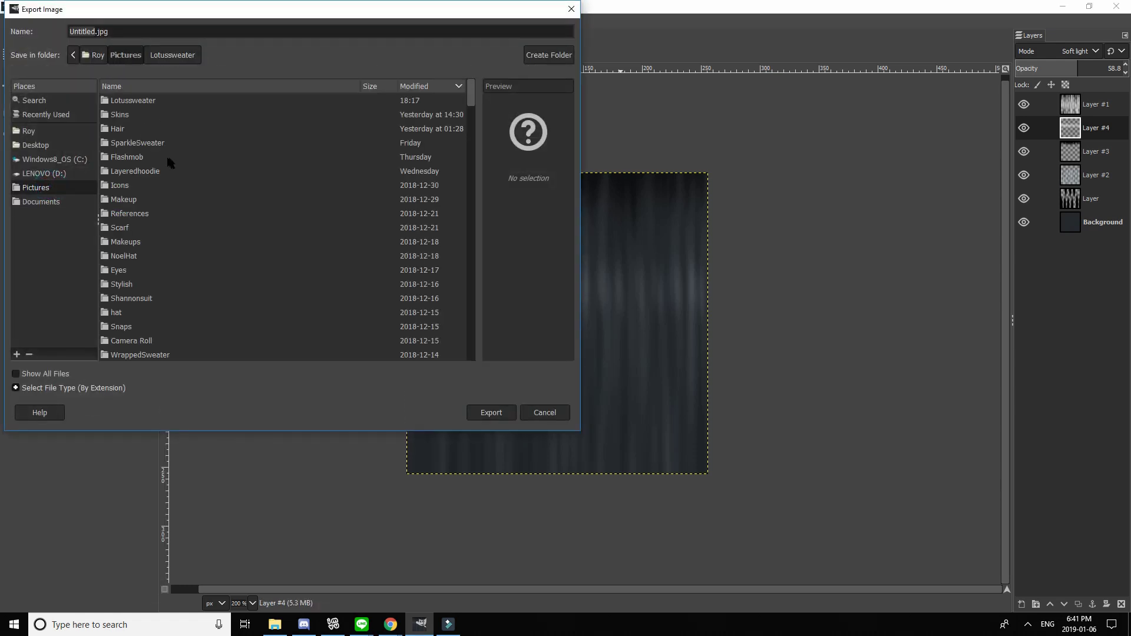
double_click(134, 128)
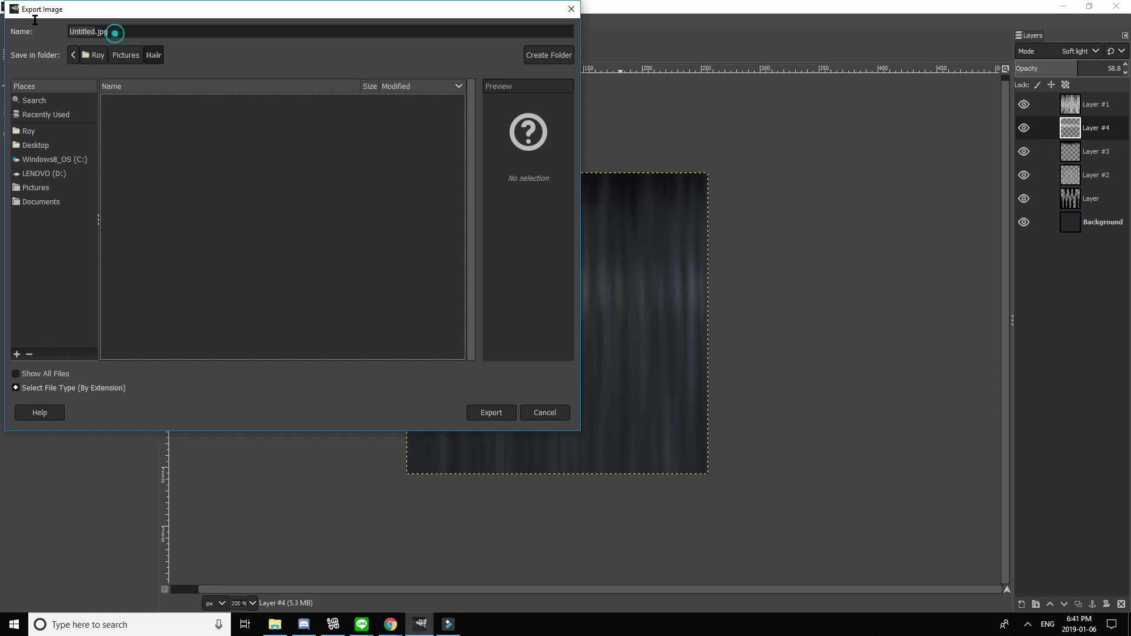
left_click_drag(115, 33, 88, 33)
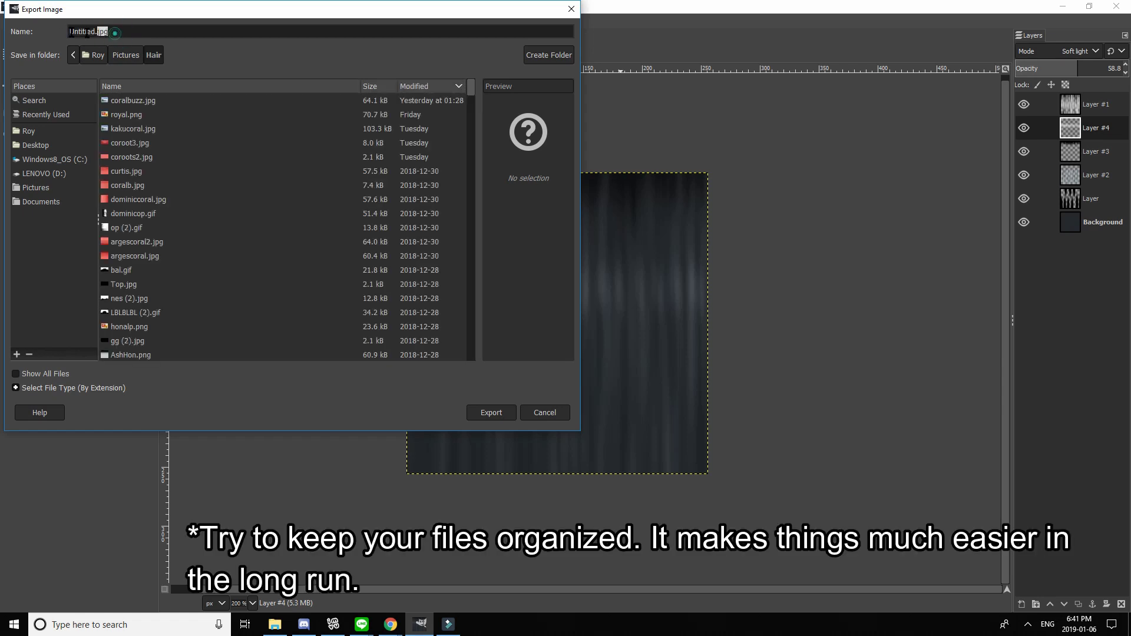
type("blugra")
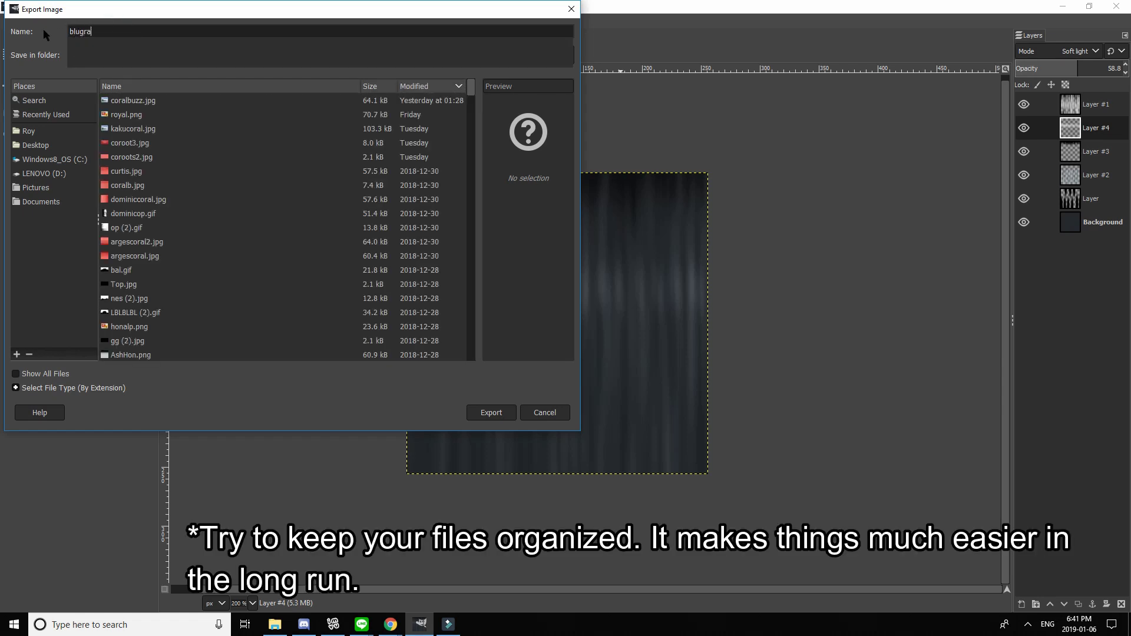
type("y.jpg")
key("Return")
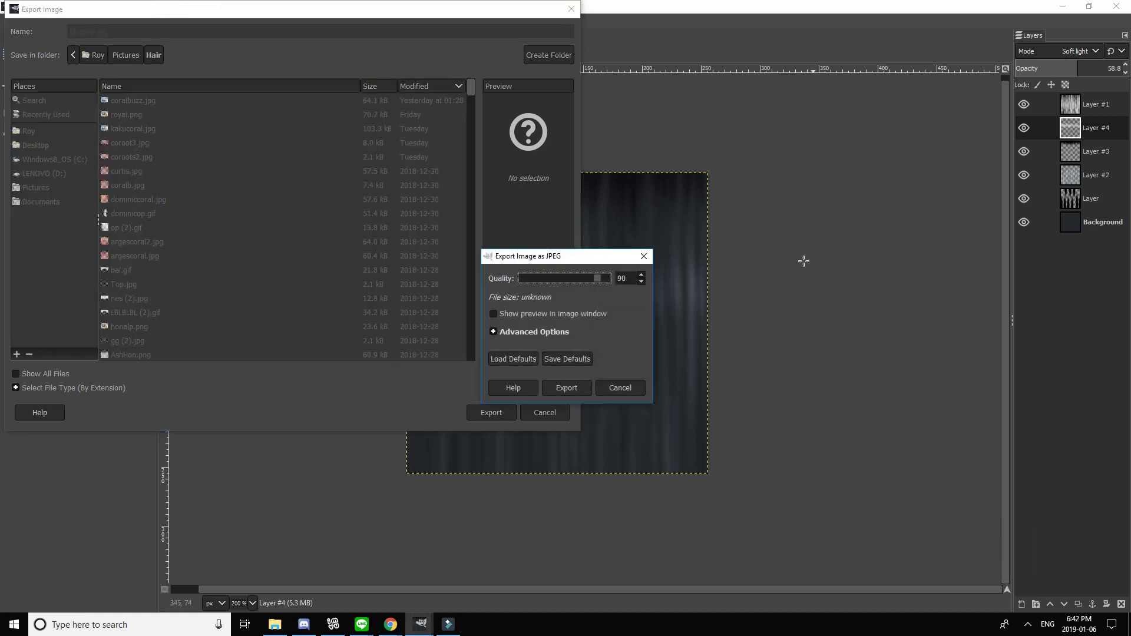
left_click(566, 387)
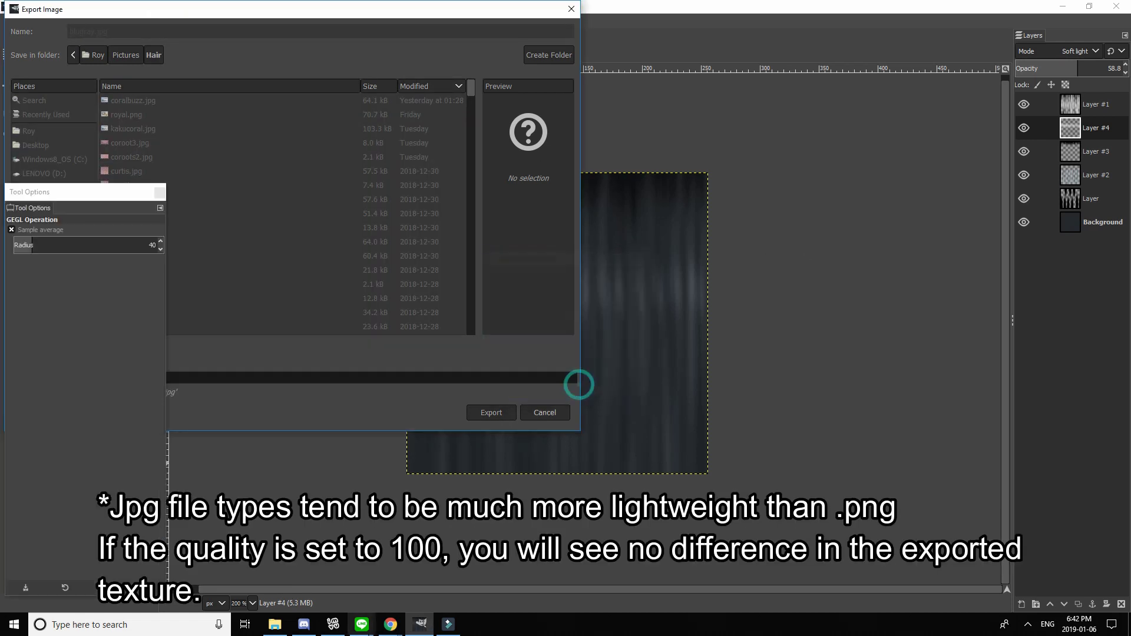
Switch to the IMVU editor and open the Hair folder inside Pictures as the source for replacing material 02's texture
left_click(334, 624)
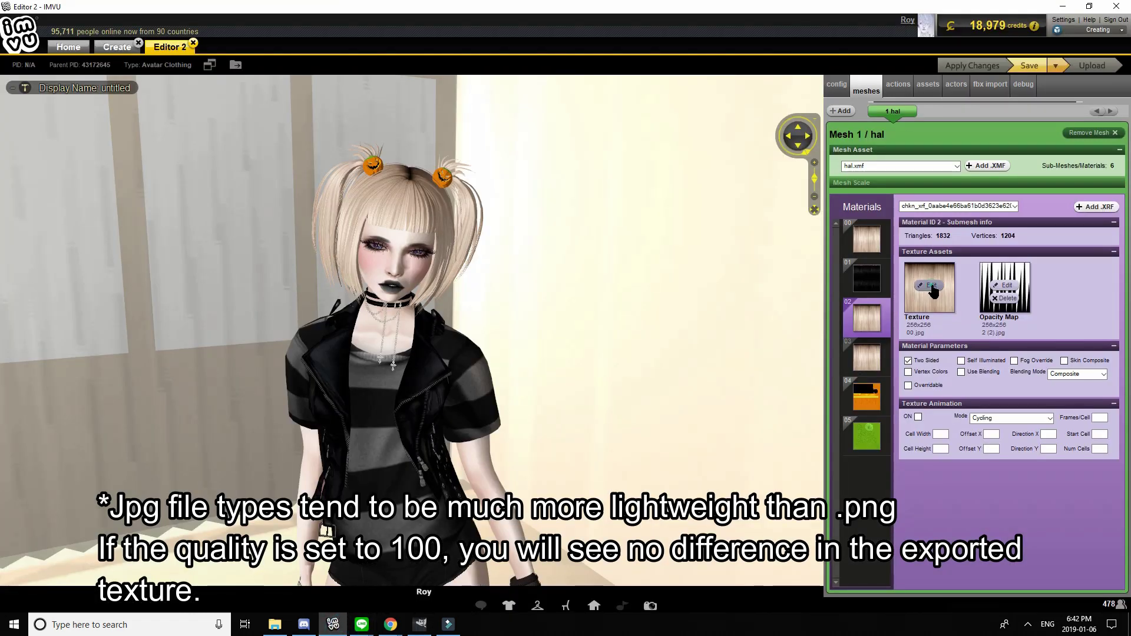
left_click(932, 286)
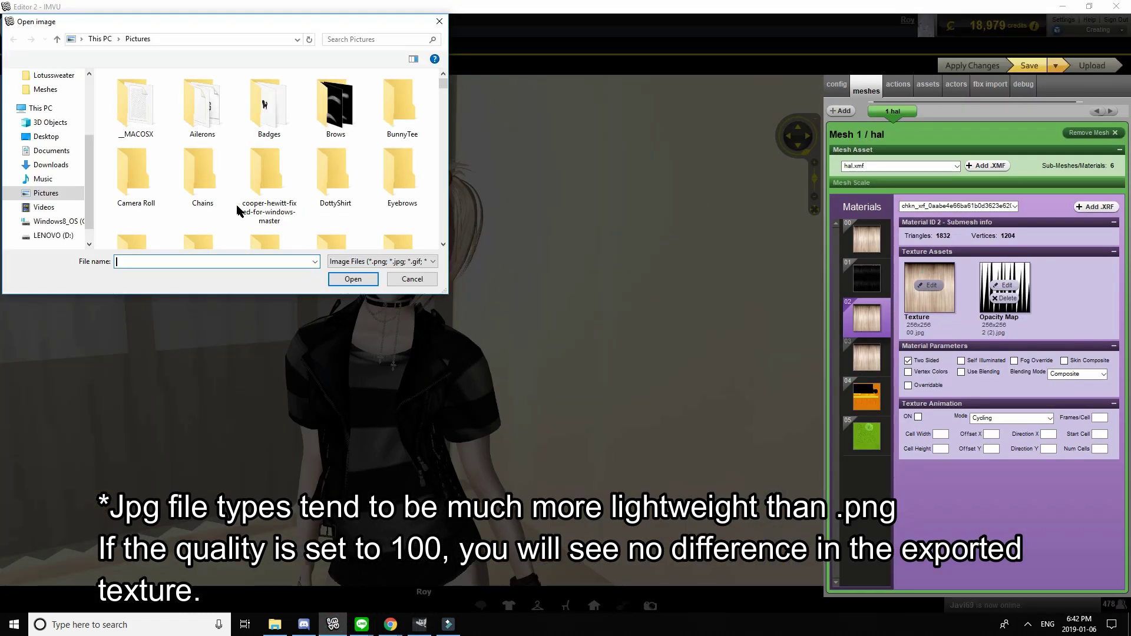
left_click(141, 262)
type("hair")
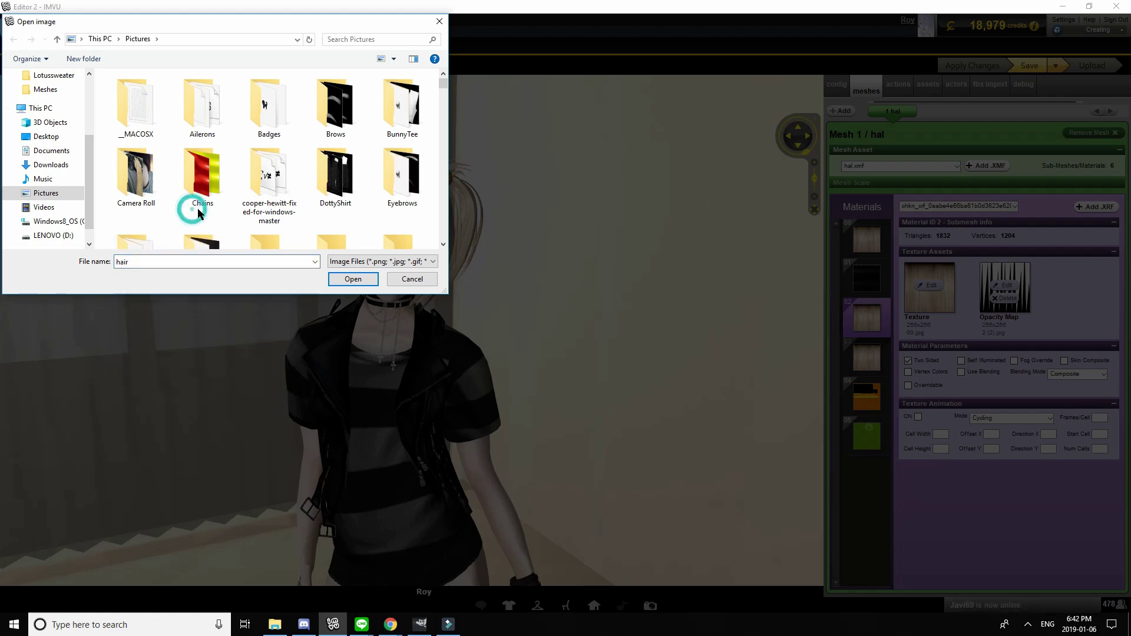
scroll(404, 114, "down", 1)
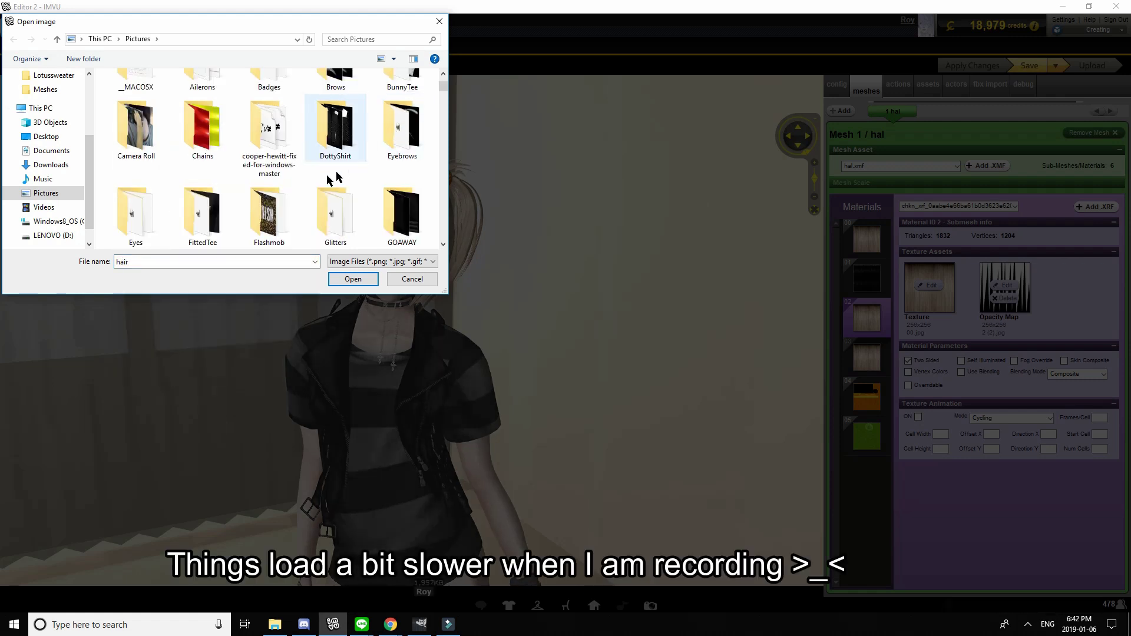
scroll(319, 184, "down", 1)
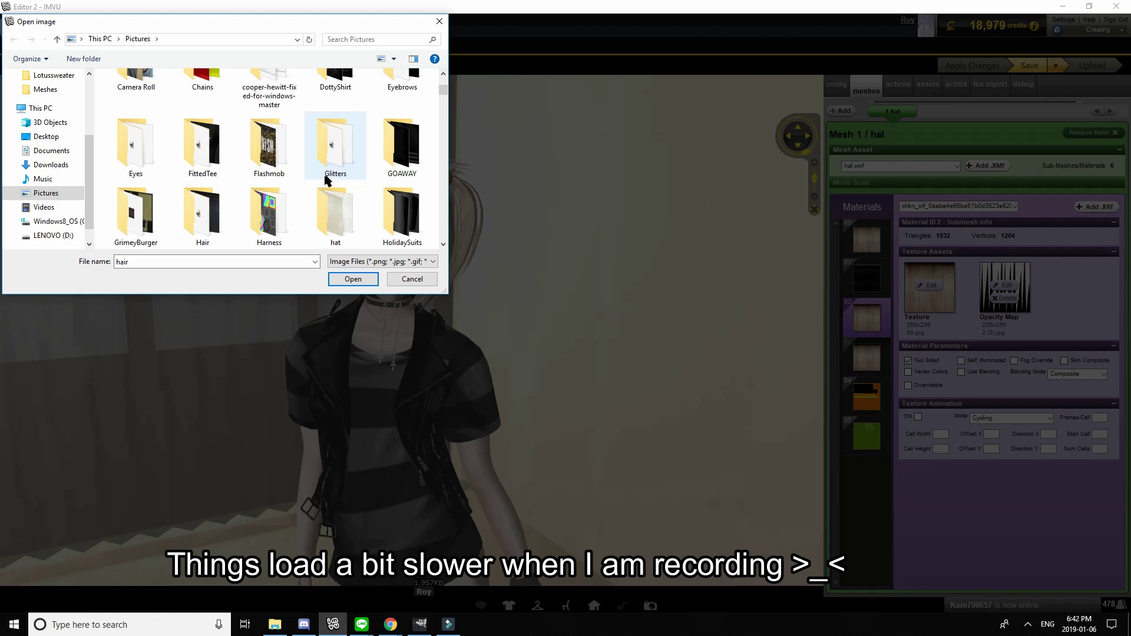
double_click(212, 203)
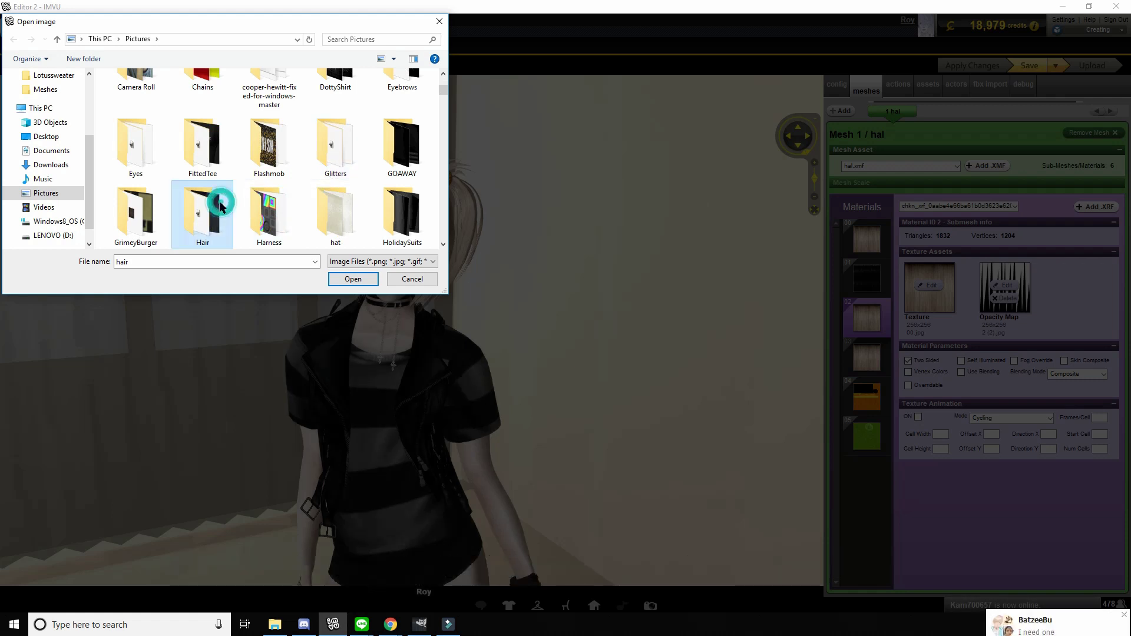
double_click(194, 263)
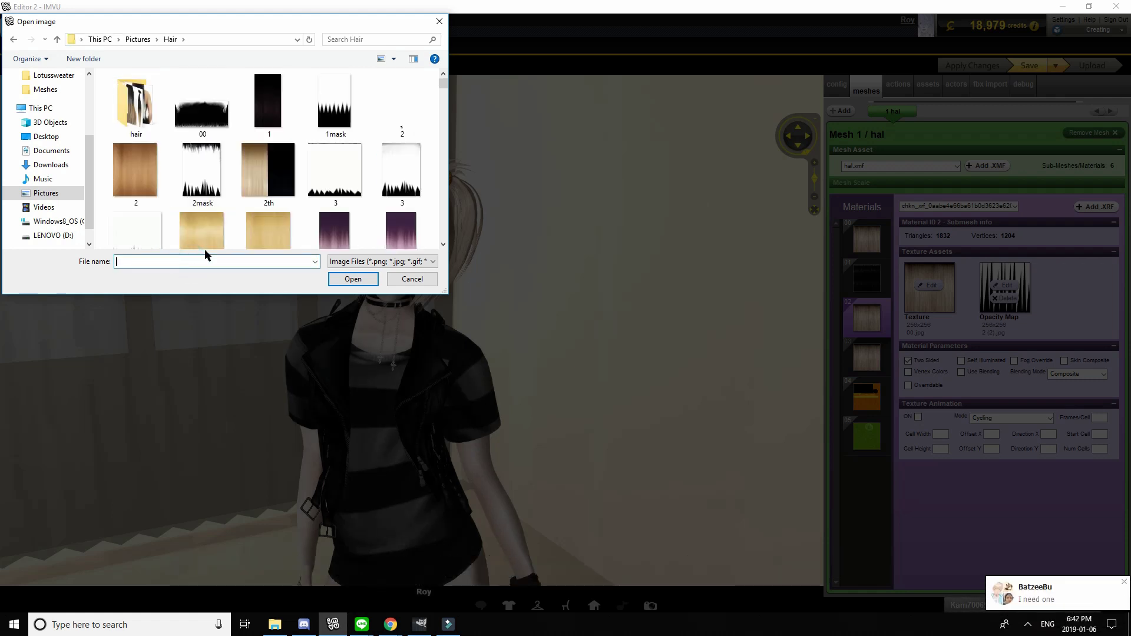
Load blugray.jpg as the material's texture and inspect the hair on the avatar up close
type("blu")
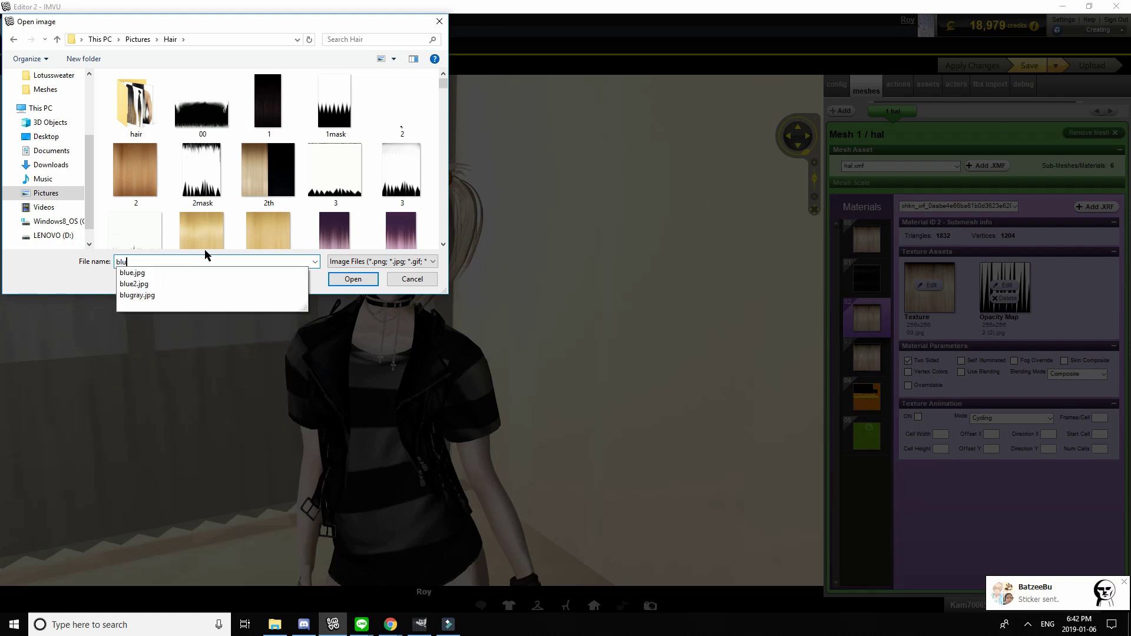
key("Up")
key("Return")
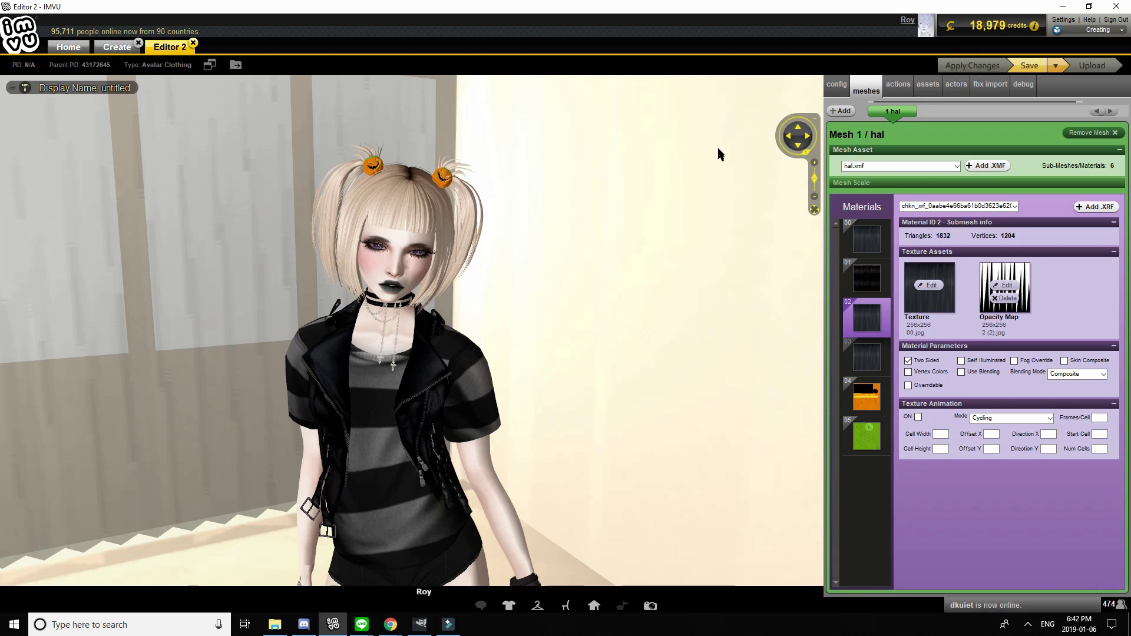
left_click_drag(719, 179, 675, 181)
left_click_drag(582, 419, 602, 387)
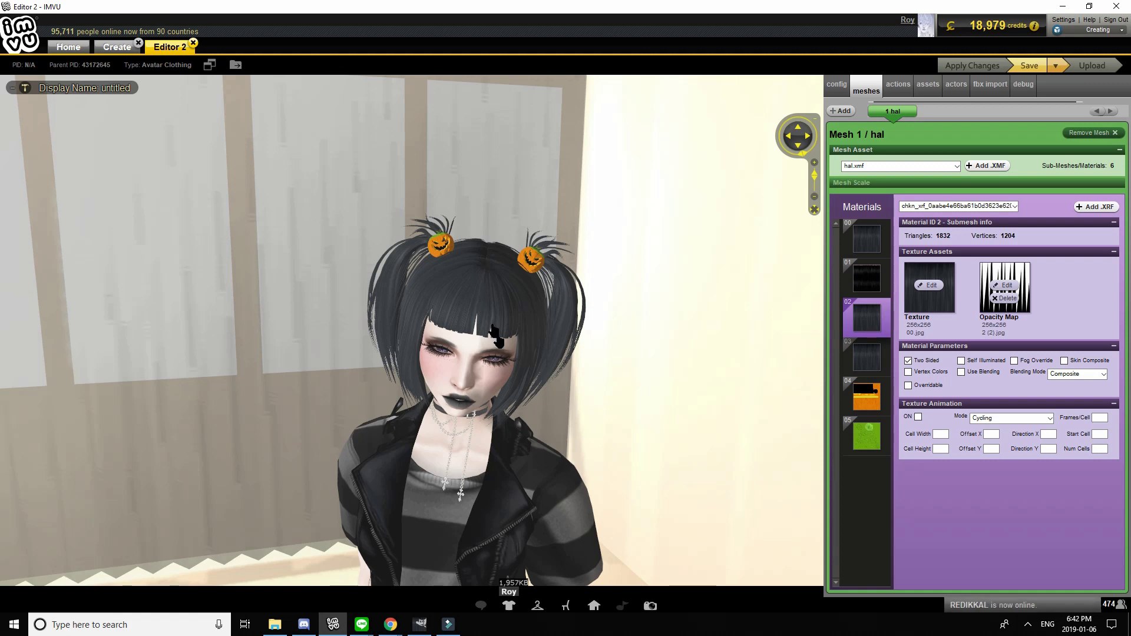
left_click_drag(494, 336, 521, 368)
Switch to GIMP and add a new 256 x 256 px transparent layer directly above Layer #4
left_click(420, 624)
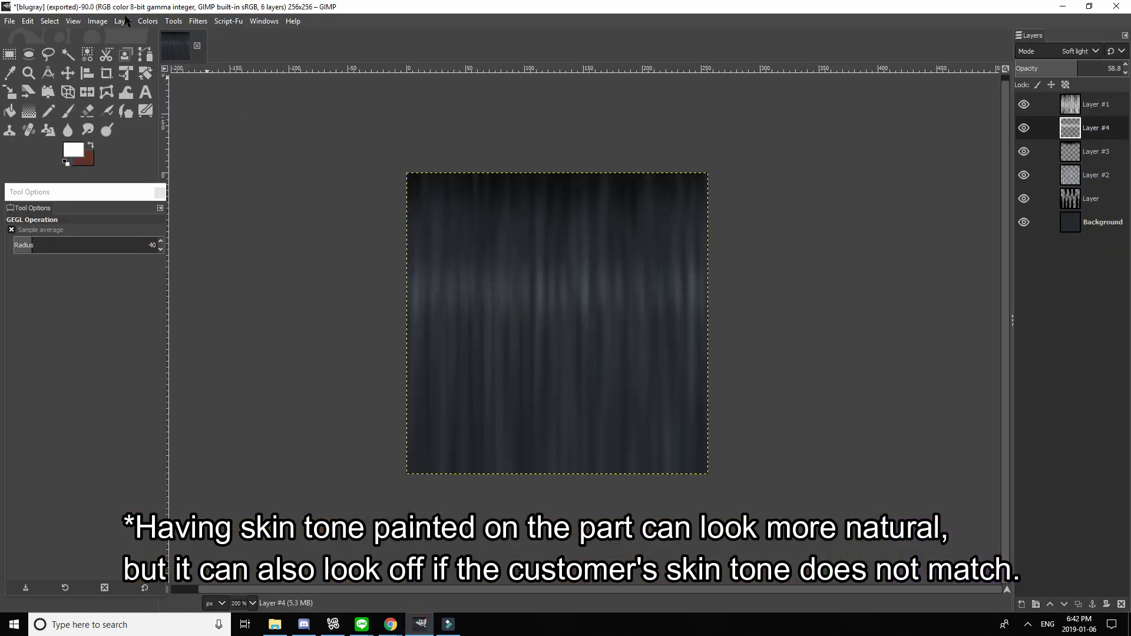
left_click(126, 20)
left_click(141, 32)
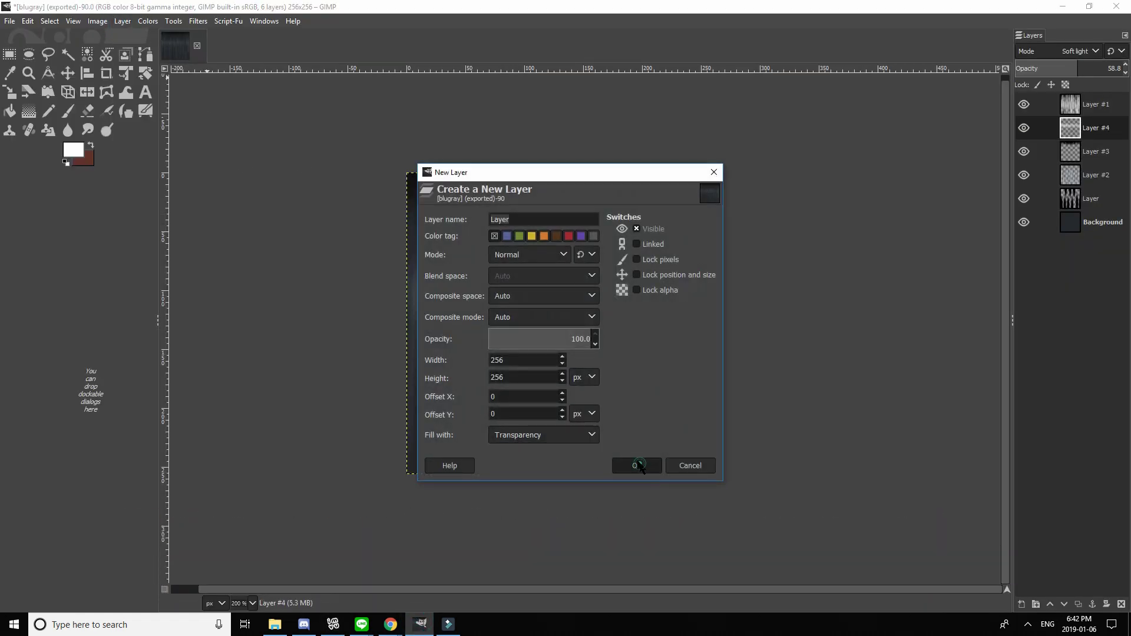
Paint a row of short white vertical streaks along the canvas's top edge with the Paintbrush at size 20.07 and aspect ratio -18.15
left_click(68, 110)
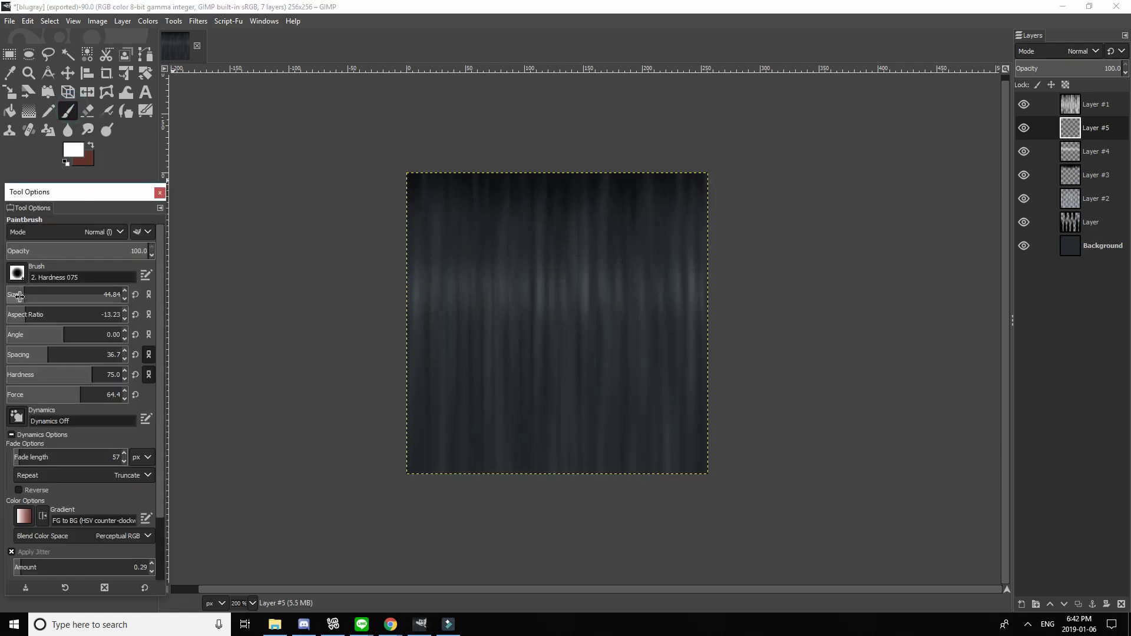
left_click_drag(16, 318, 13, 318)
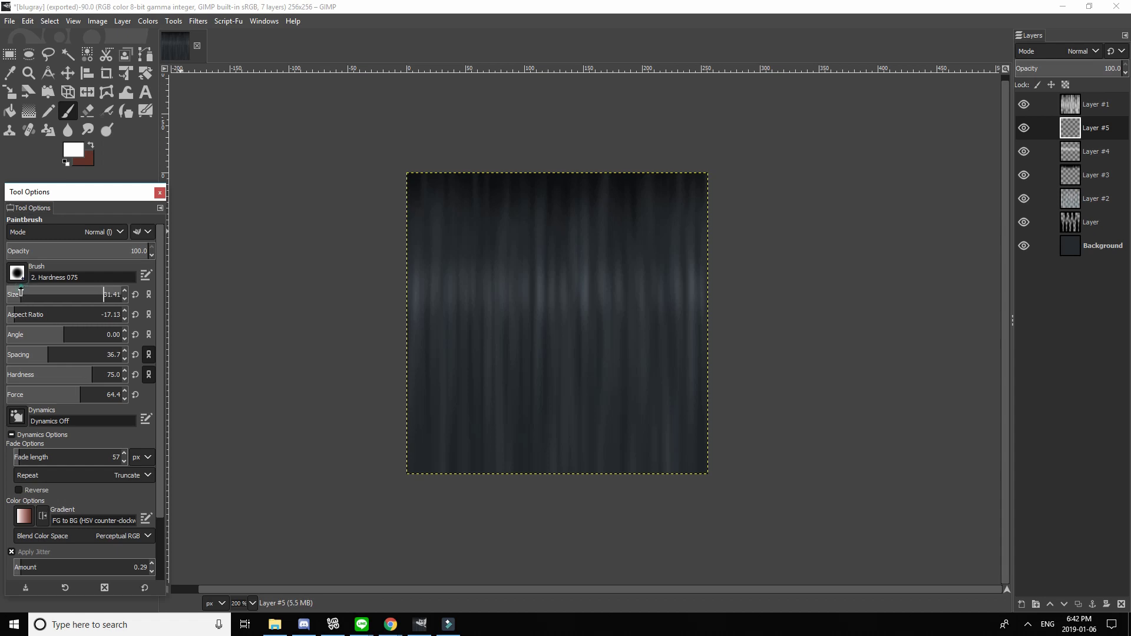
left_click_drag(20, 293, 17, 294)
left_click(518, 184)
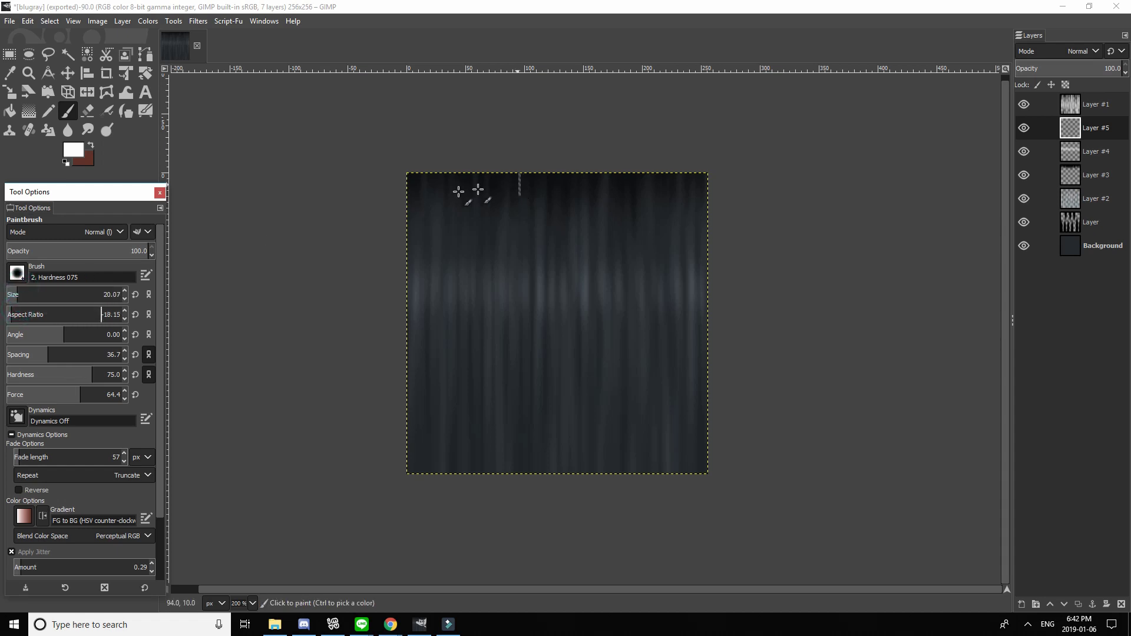
left_click(407, 186)
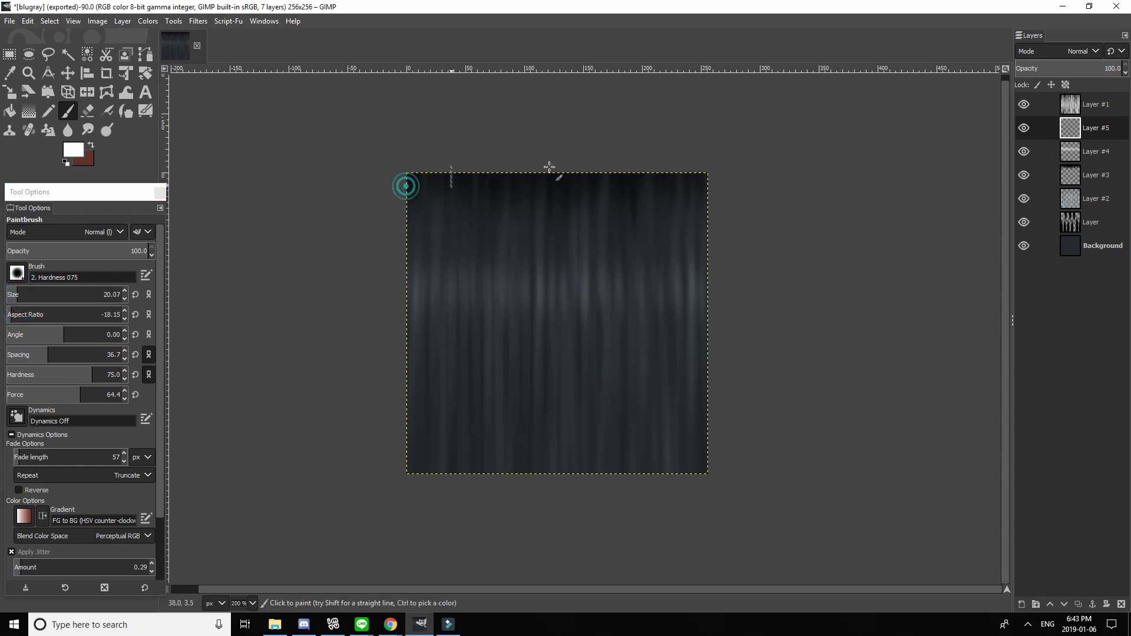
left_click(725, 188, "shift")
left_click(371, 182, "shift")
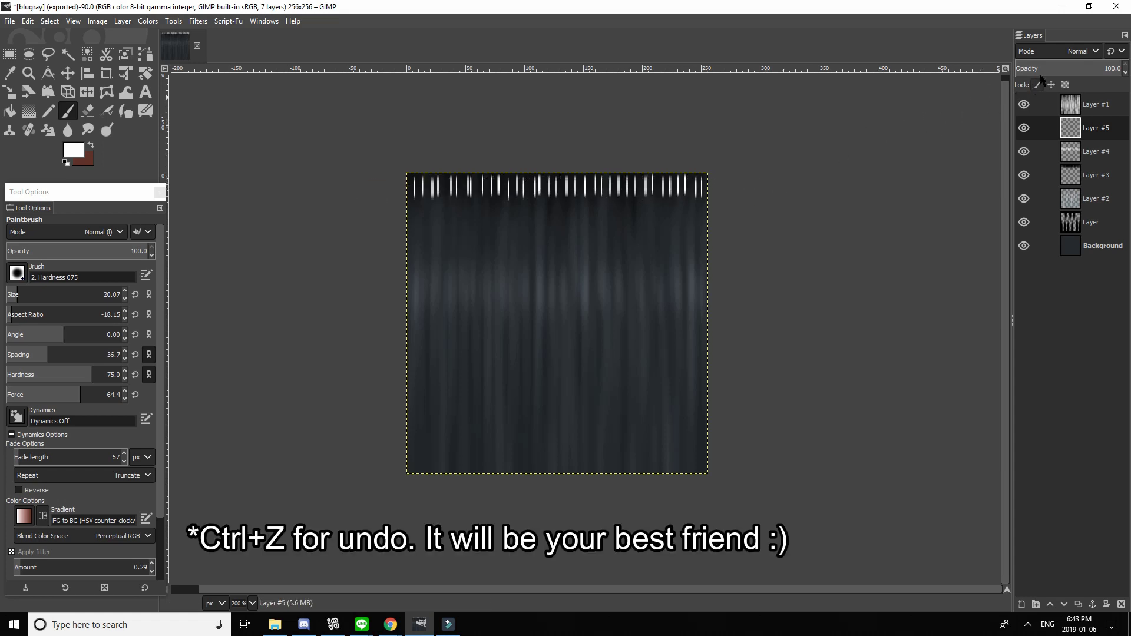
Set the short-streak layer's blend mode to Soft light and its opacity to 70.3
left_click(1078, 51)
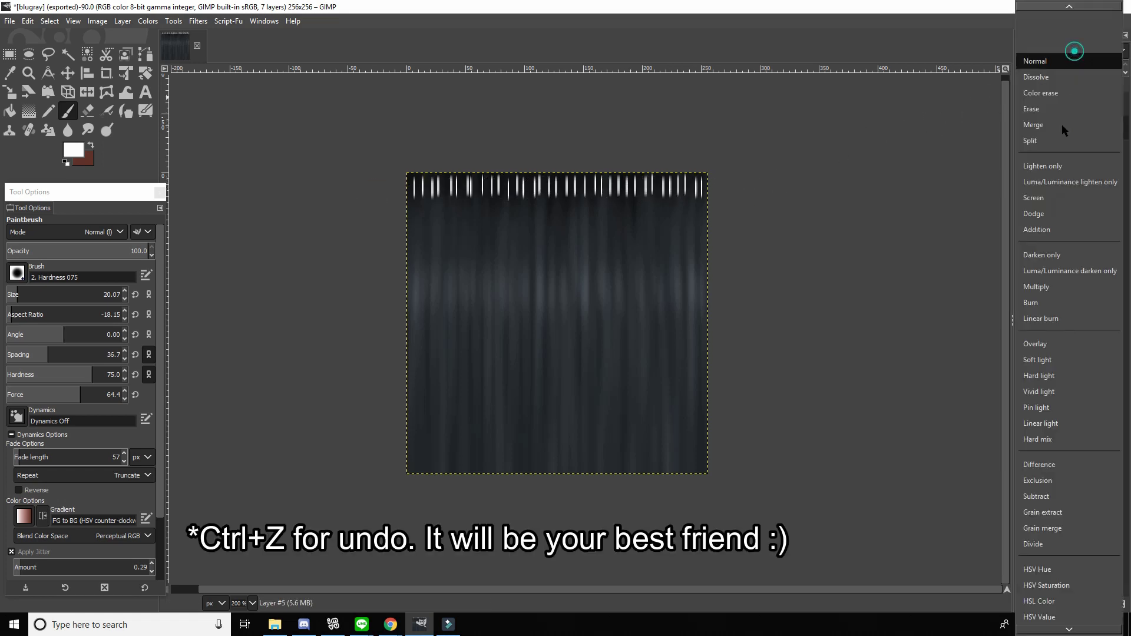
left_click(1060, 359)
left_click(1091, 67)
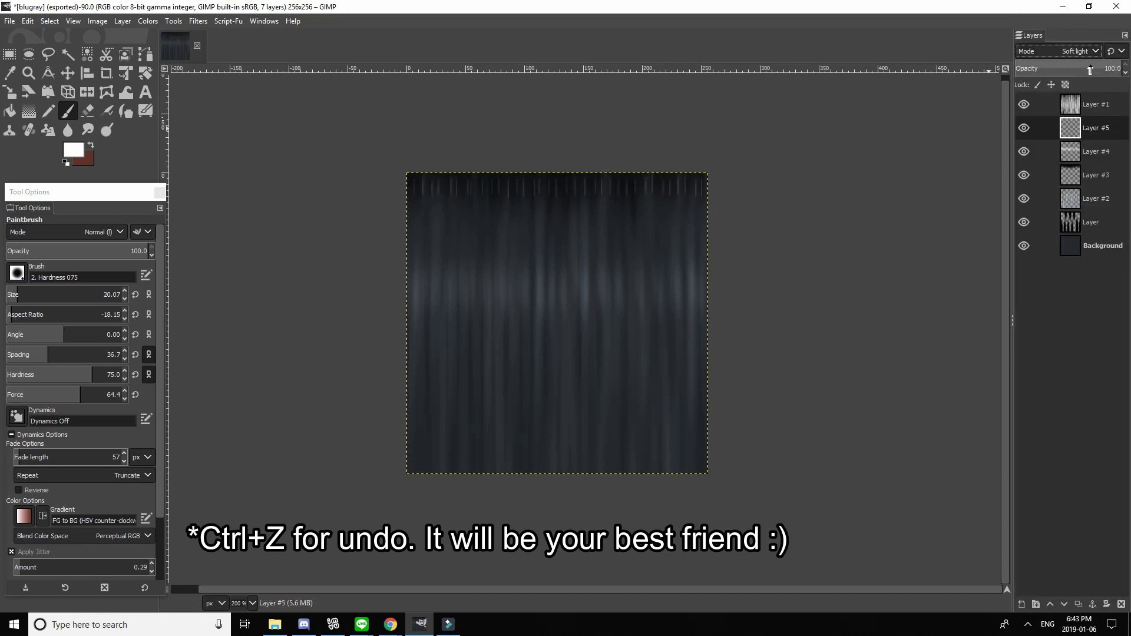
Add another transparent layer above Layer #5 and paint a second row of short white streaks near the canvas's top edge
left_click(123, 22)
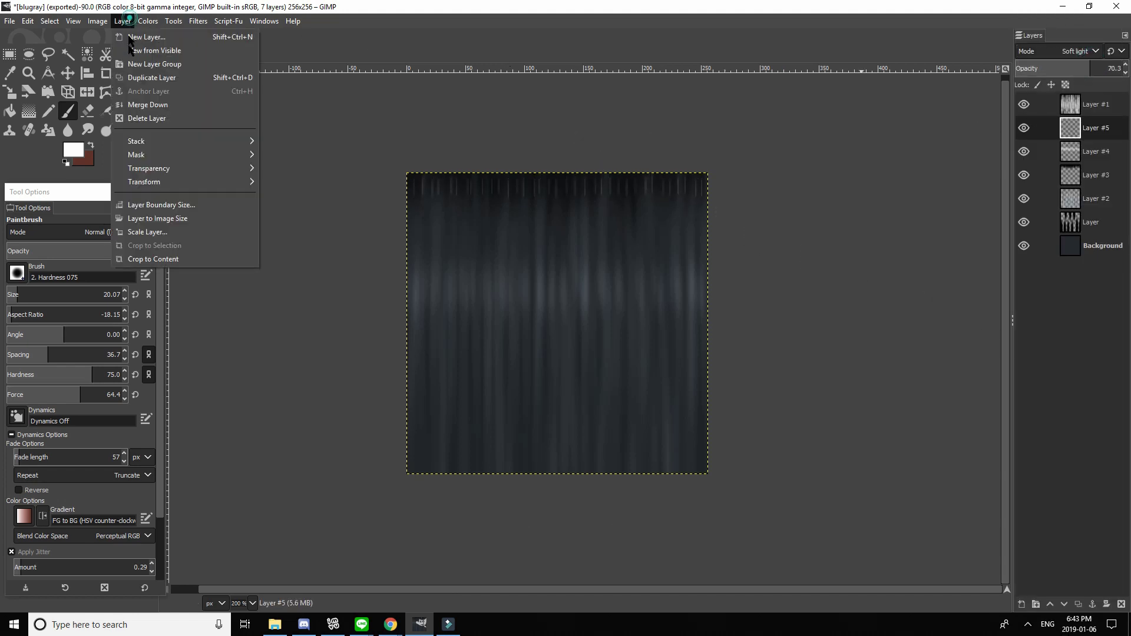
left_click(137, 37)
left_click(628, 464)
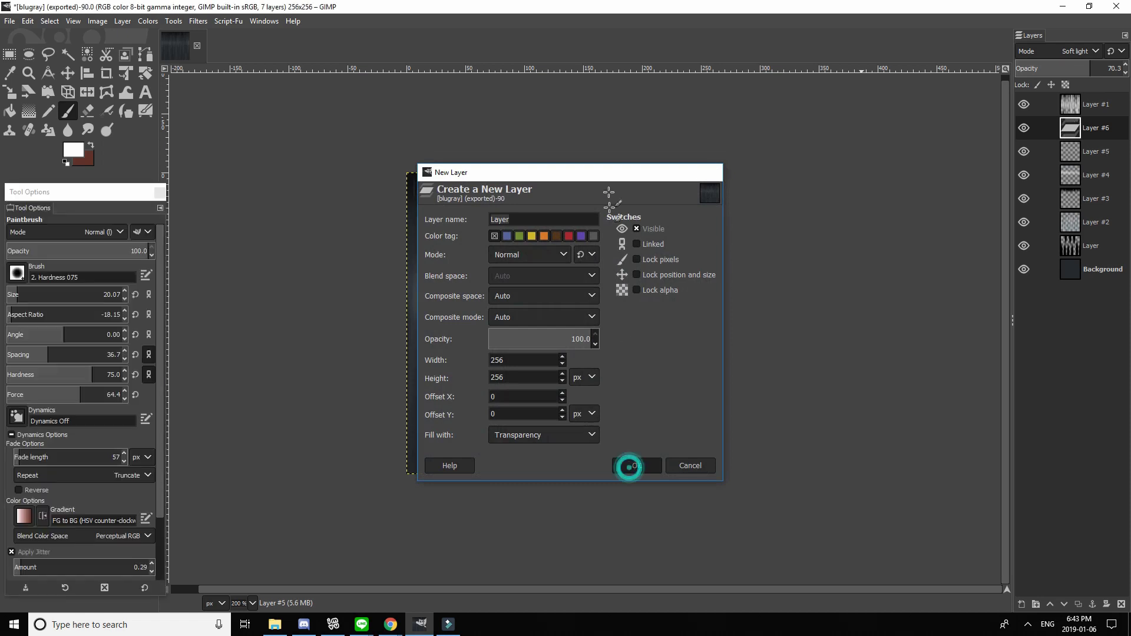
left_click(713, 192)
left_click(294, 189, "shift")
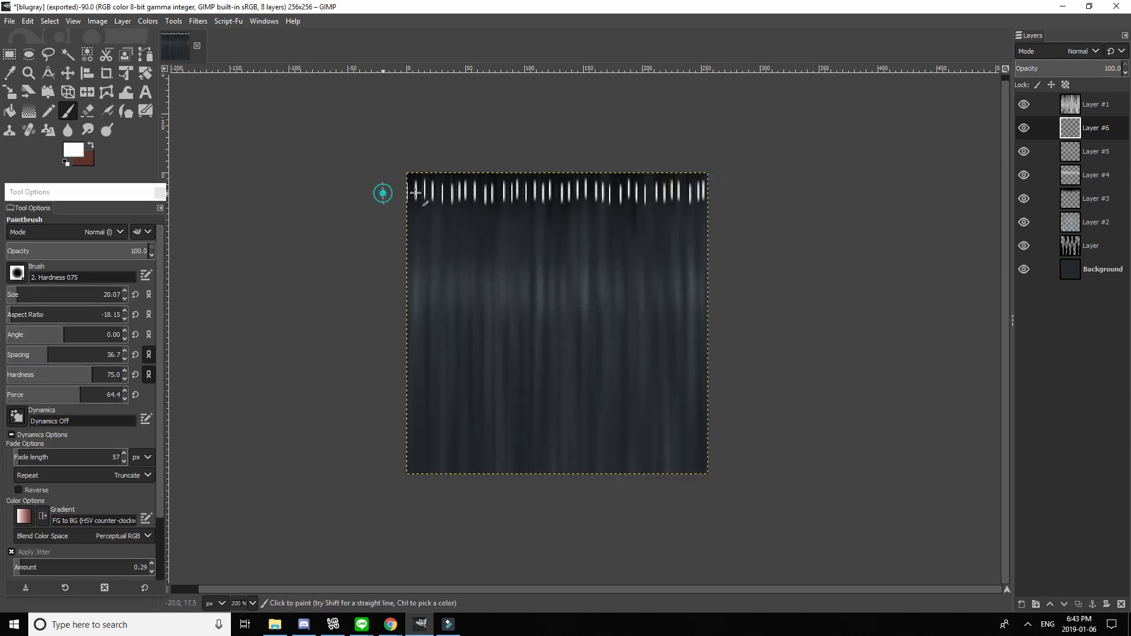
Set the second streak layer's blend mode to Soft light and its opacity to 41.2
left_click(1078, 51)
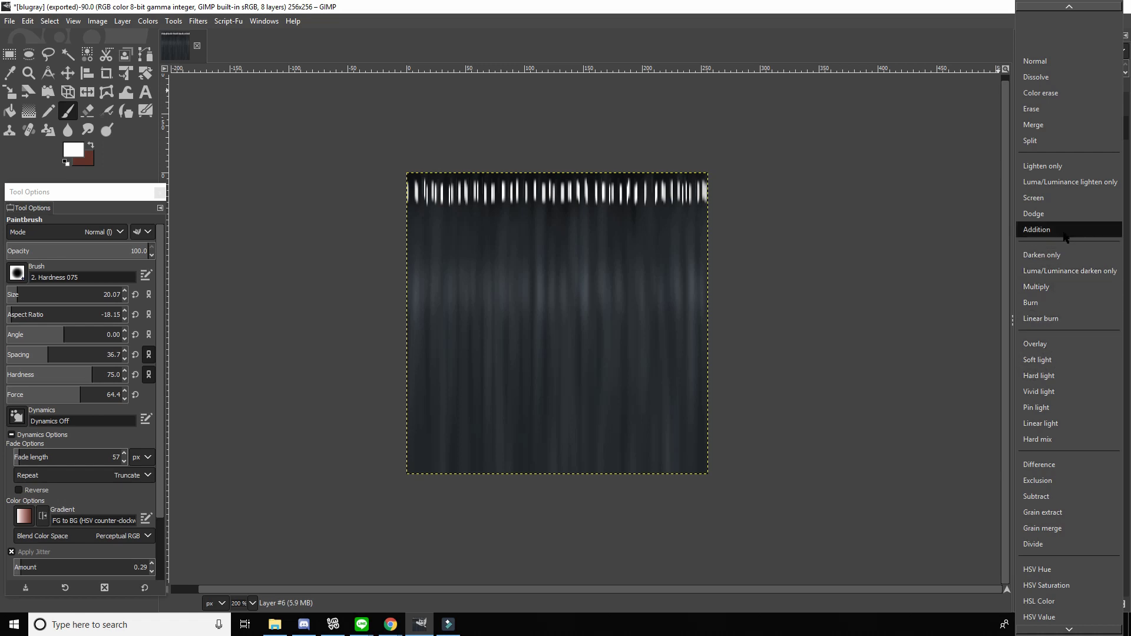
left_click(1068, 364)
left_click(1059, 71)
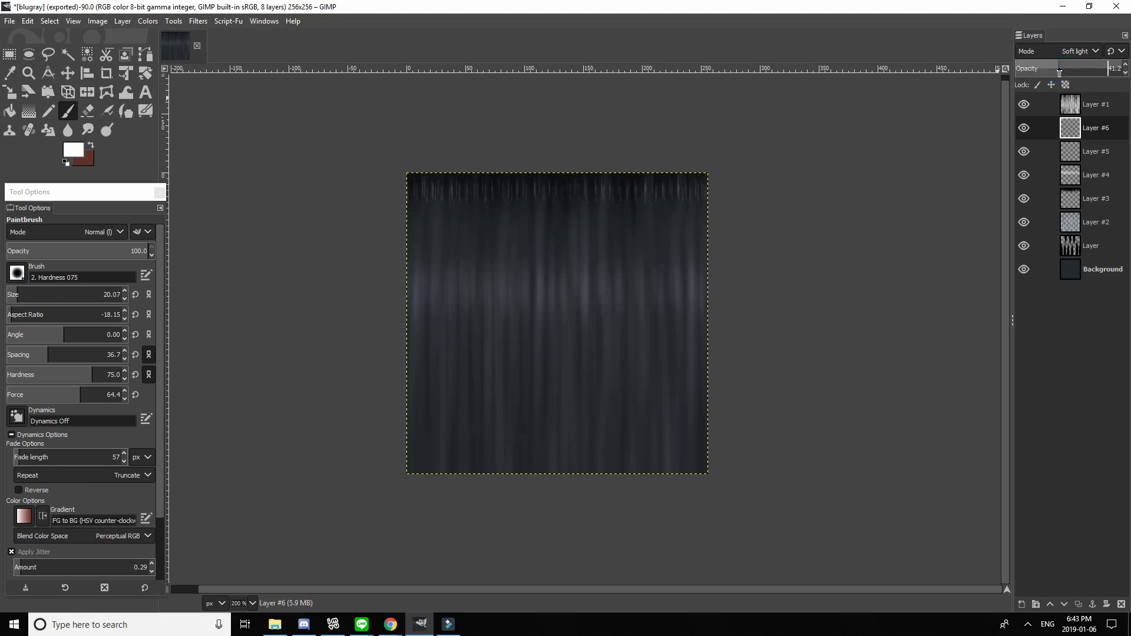
Apply a Gaussian Blur to the second streak layer with unlinked sizes and Size X at 0.00
left_click(199, 21)
mouse_move(265, 101)
left_click(383, 101)
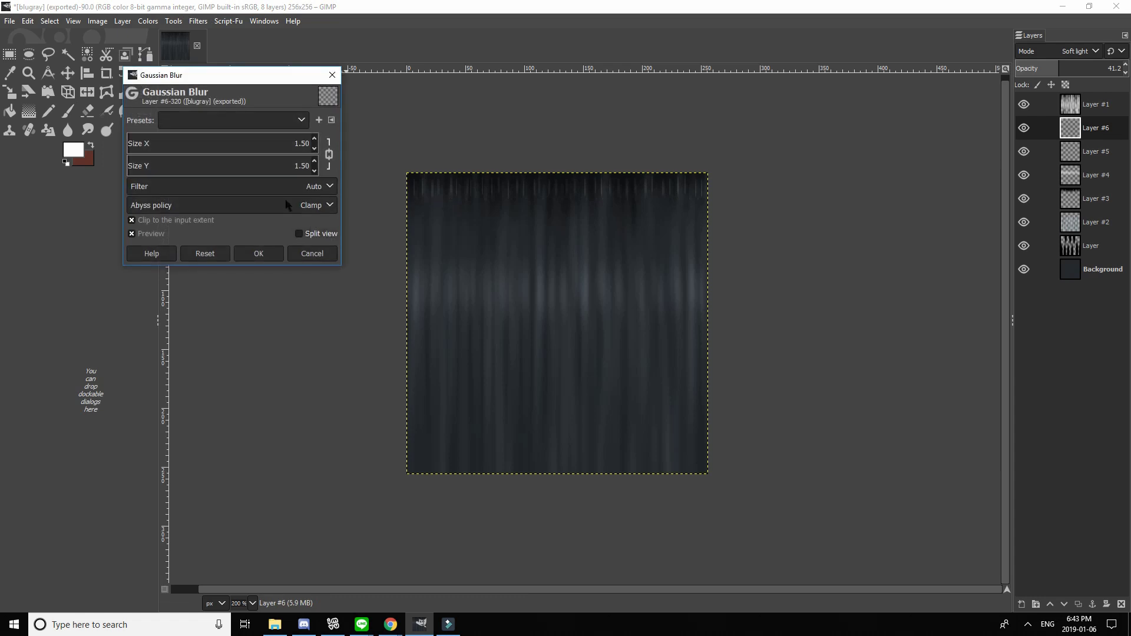
left_click(328, 154)
scroll(252, 147, "down", 2)
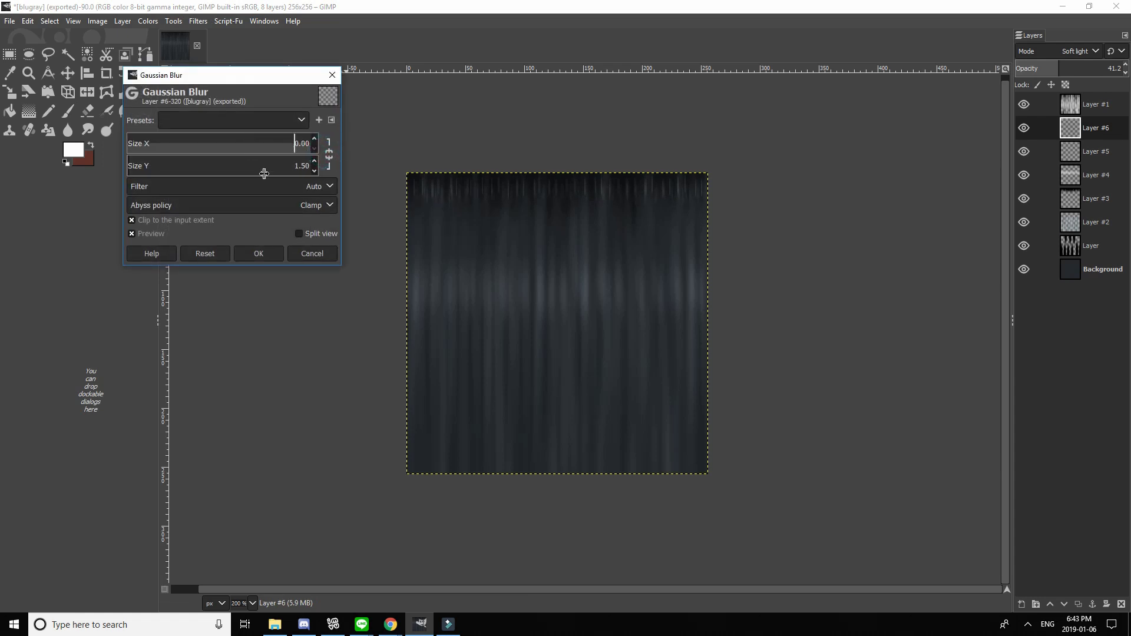
left_click(274, 253)
Add a transparent layer directly above Layer #5 and set the Paintbrush size to 66.18
left_click(1071, 151)
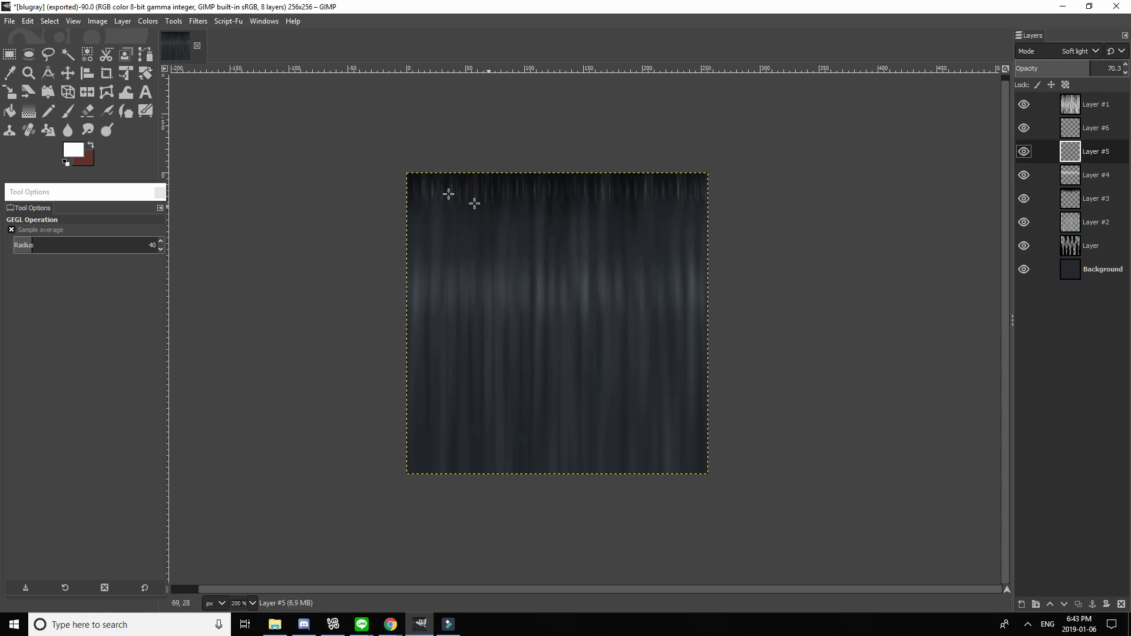
left_click(122, 21)
left_click(141, 34)
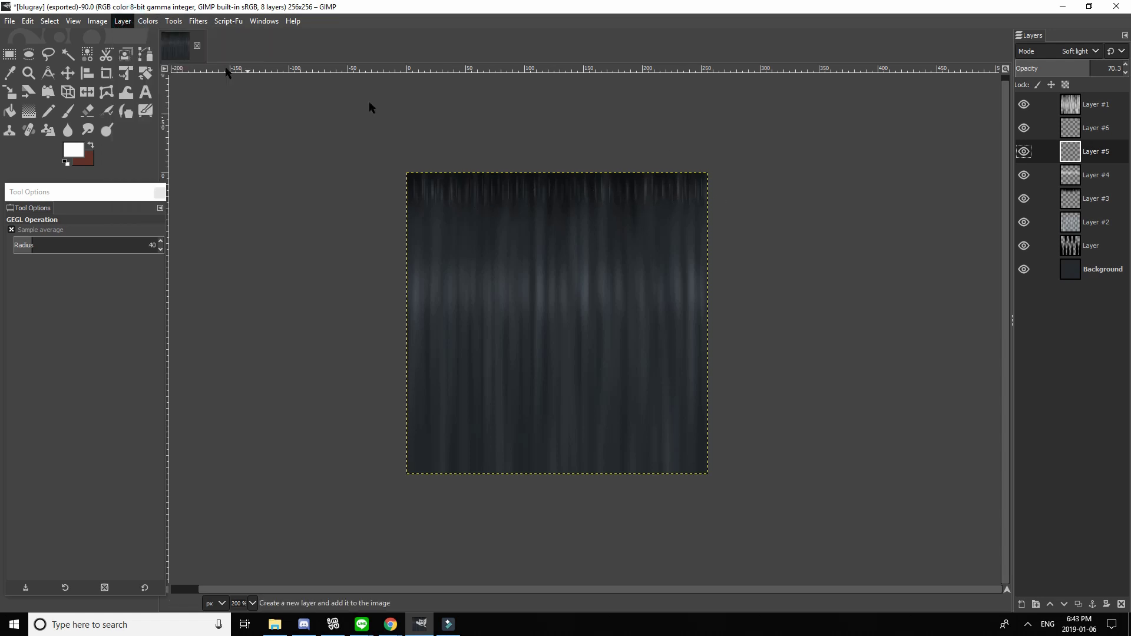
left_click(642, 468)
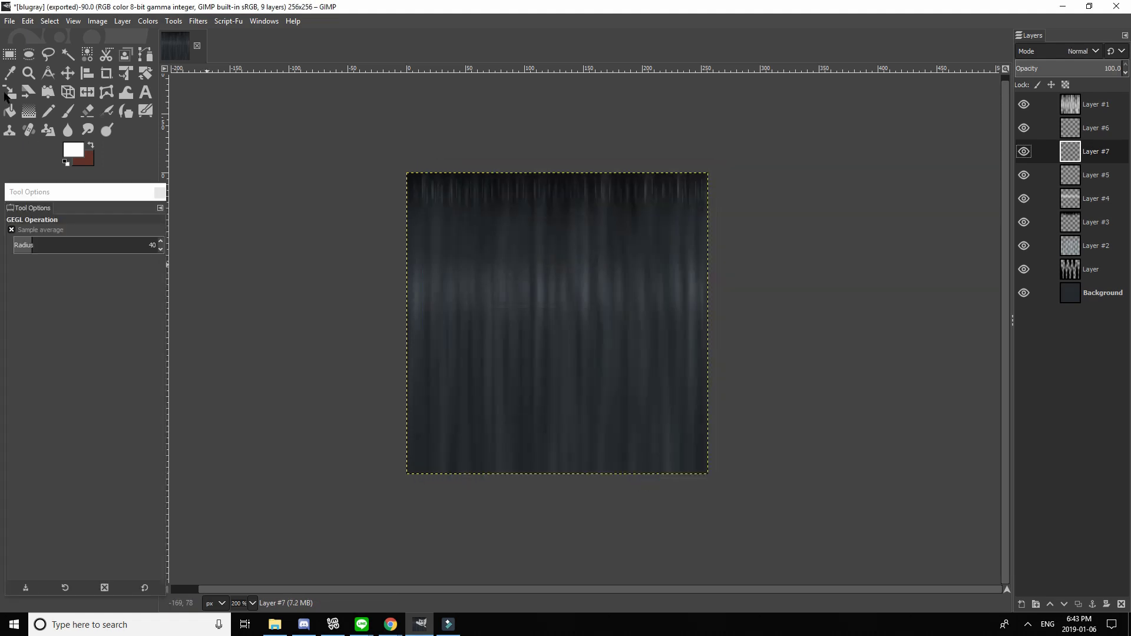
left_click(67, 112)
left_click(48, 295)
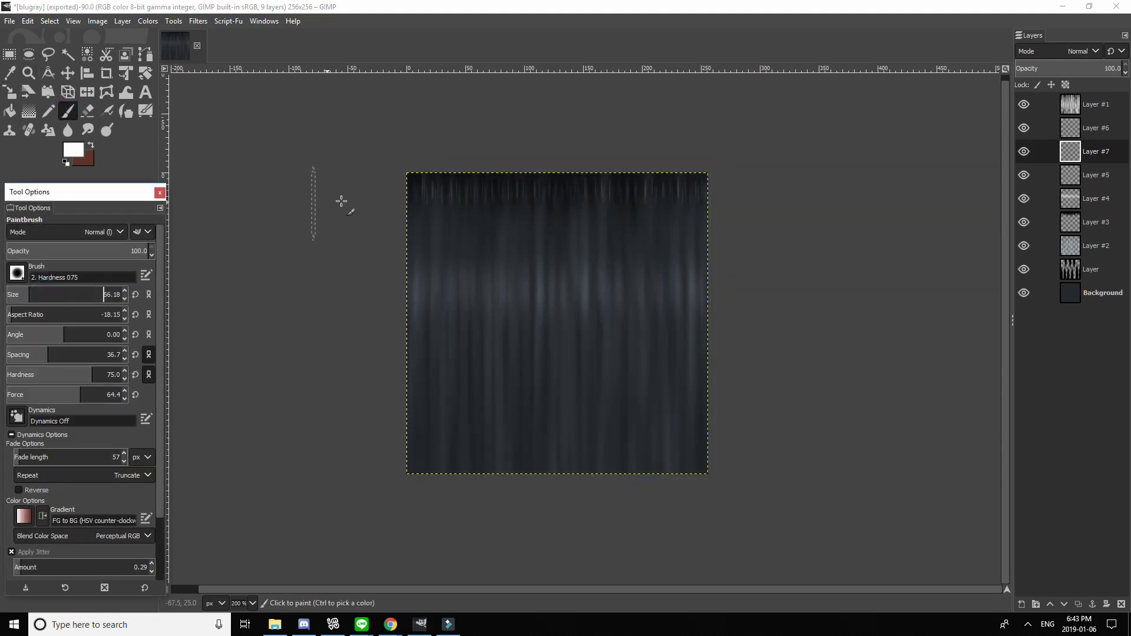
Try a row of long white streaks across the canvas's upper area at brush spacing 36.7, and undo the strokes
left_click(394, 210)
left_click(748, 202, "ctrl+shift")
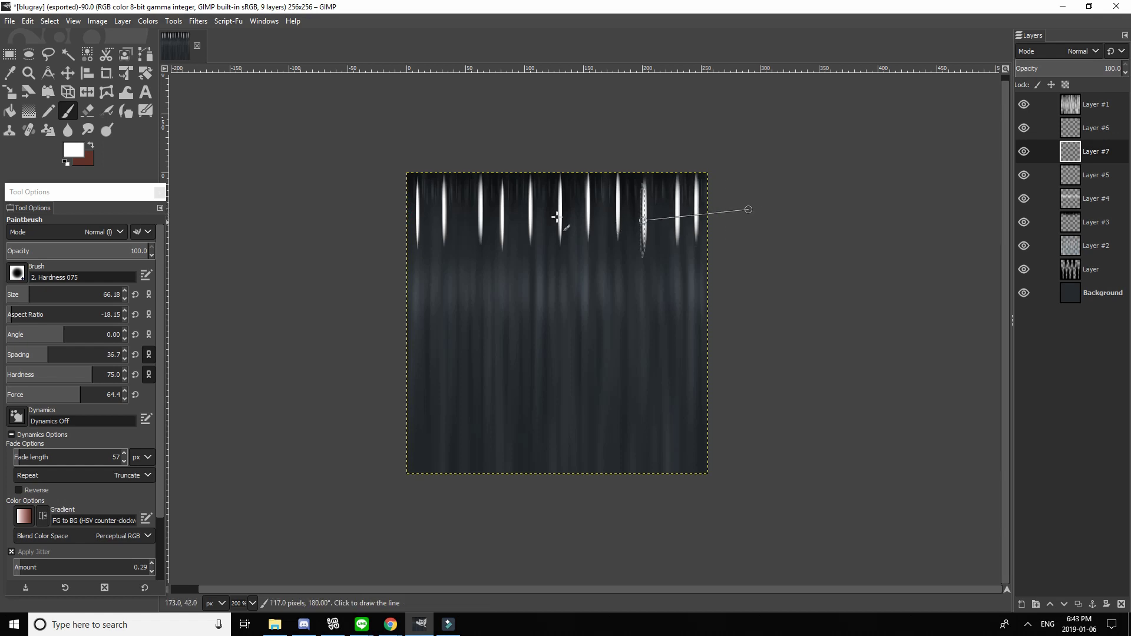
left_click(400, 213, "ctrl+shift")
key("ctrl+z")
key("ctrl+z")
key("ctrl+z")
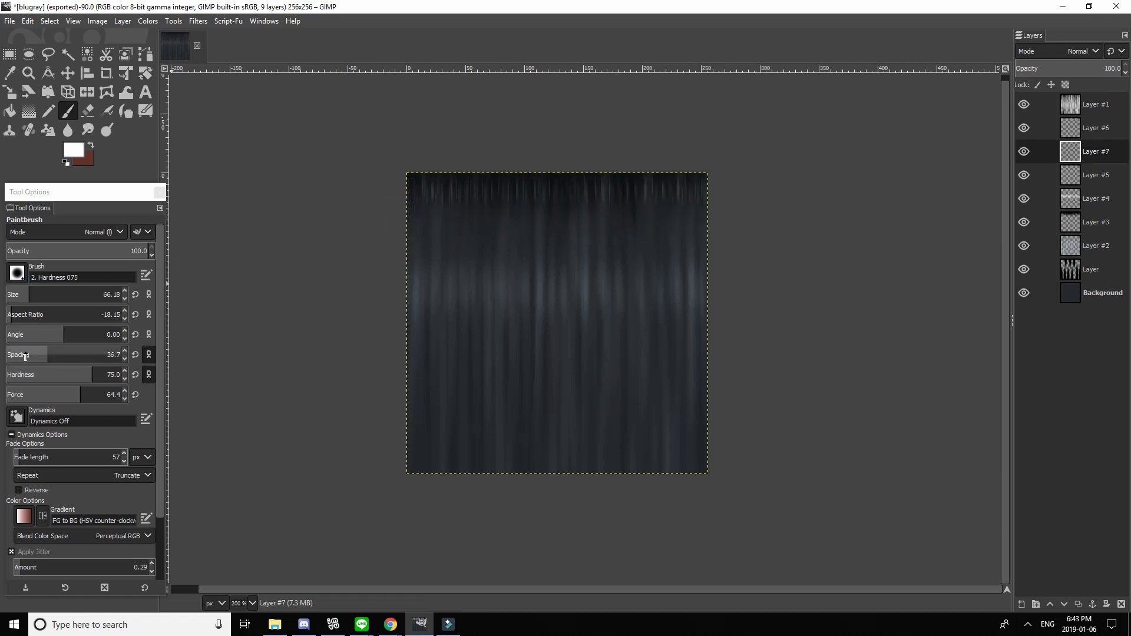
Paint a dense band of long white streaks across the canvas's upper area at brush spacing 10.2 and set the layer's mode to Soft light
left_click(26, 355)
left_click(398, 207)
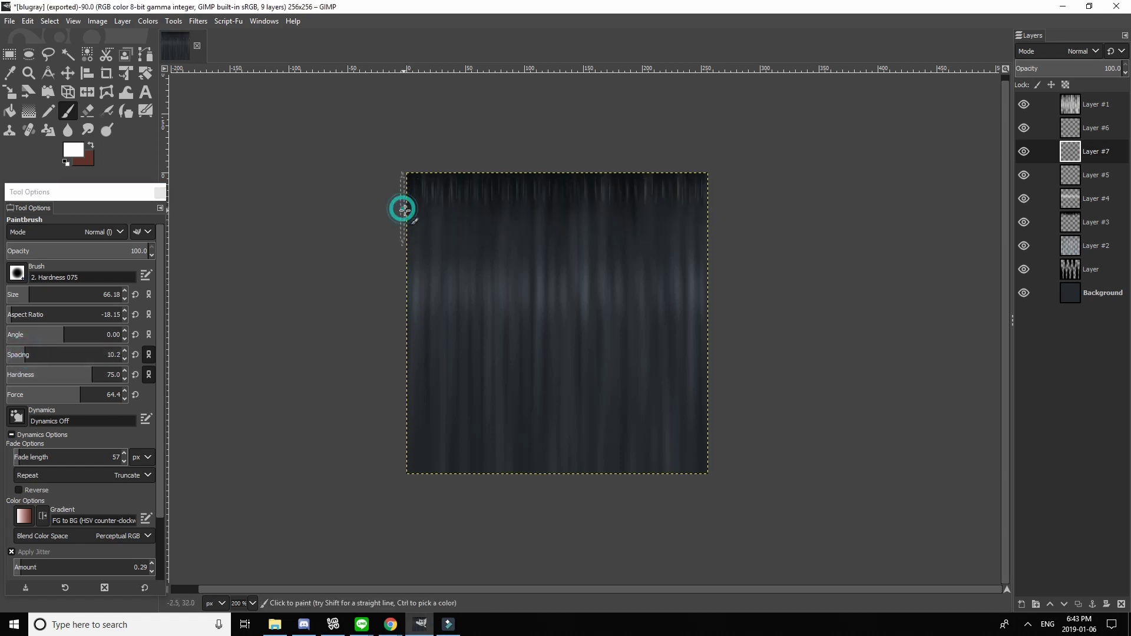
left_click(865, 189, "shift")
left_click(1058, 43)
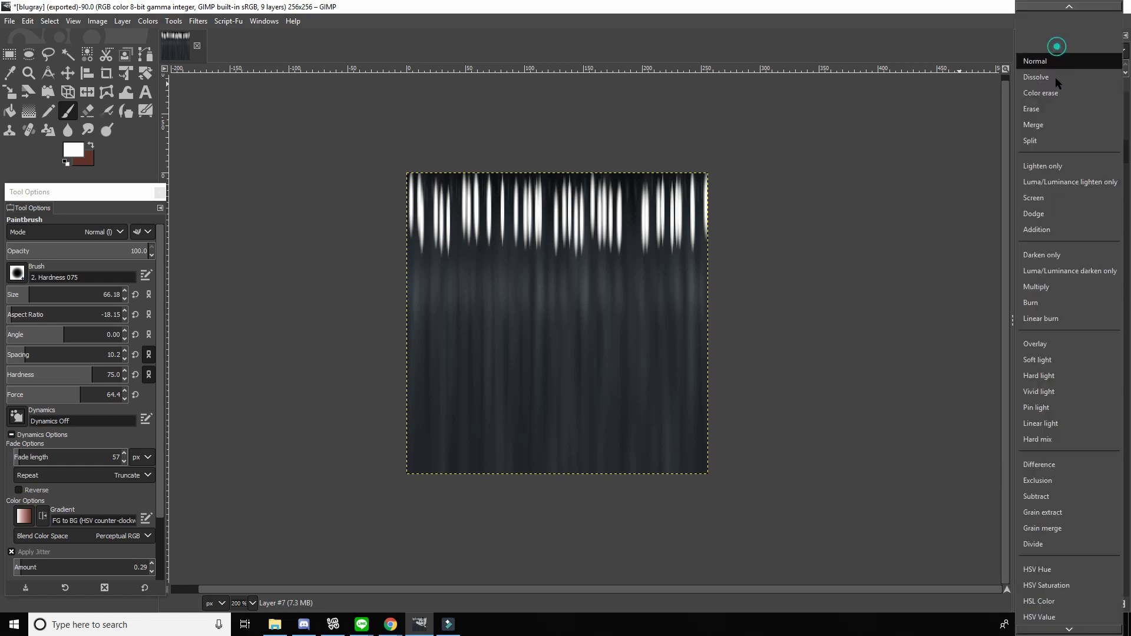
key("Escape")
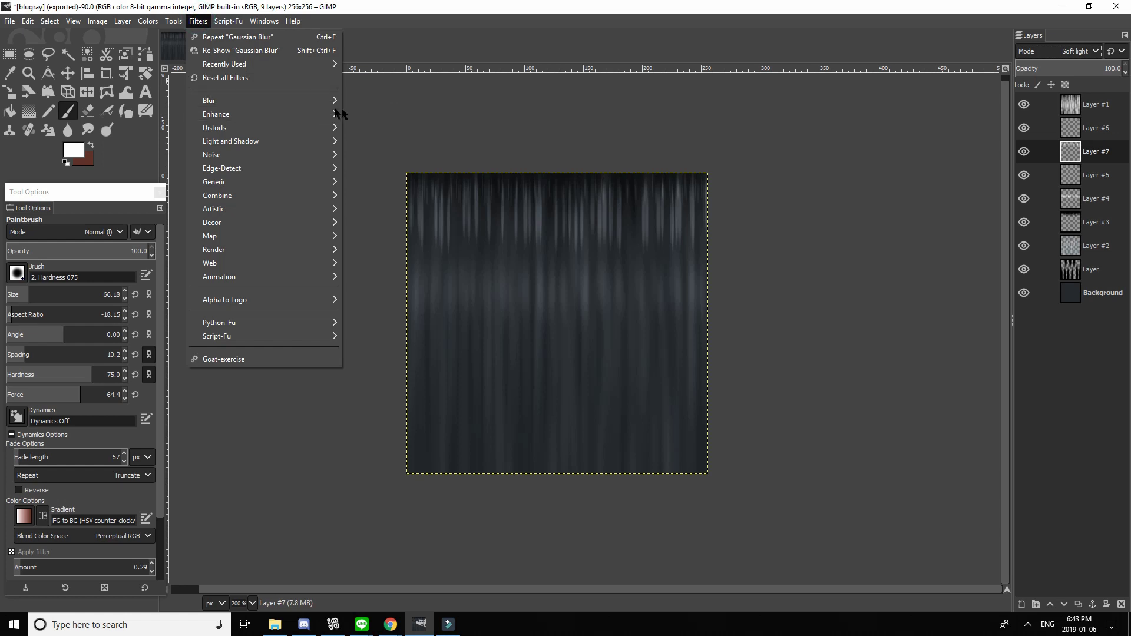
Apply a Gaussian Blur to Layer #7 with unlinked sizes, Size X 1.00 and Size Y 7.50, and set the layer's opacity to 28.0
mouse_move(336, 101)
left_click(371, 101)
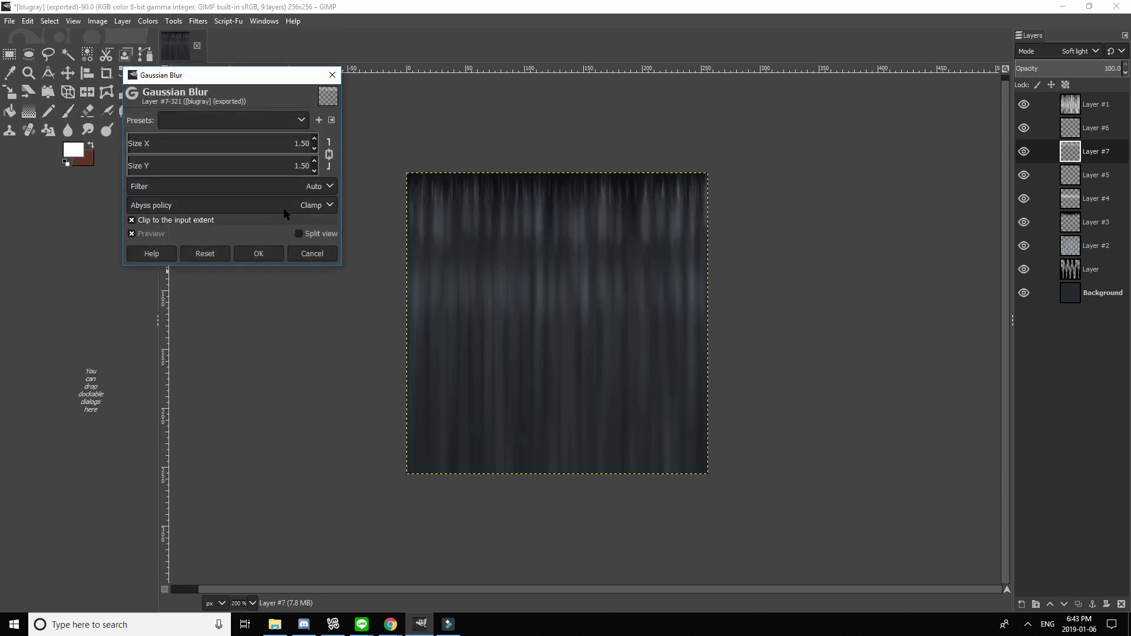
left_click(330, 155)
scroll(240, 144, "down", 1)
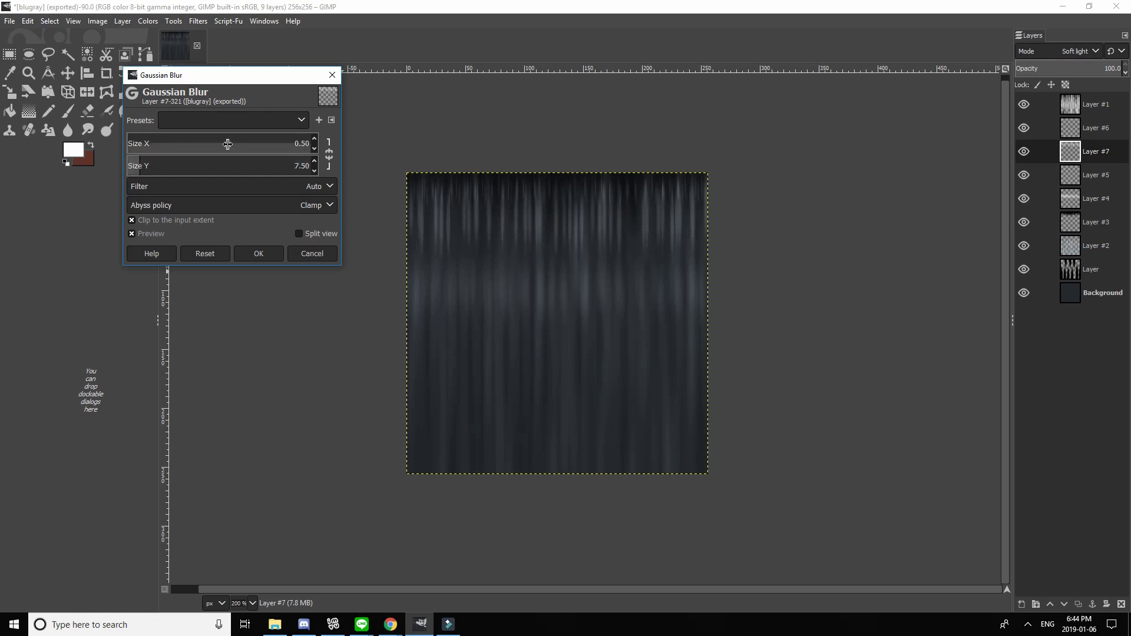
scroll(227, 144, "down", 1)
scroll(230, 144, "up", 1)
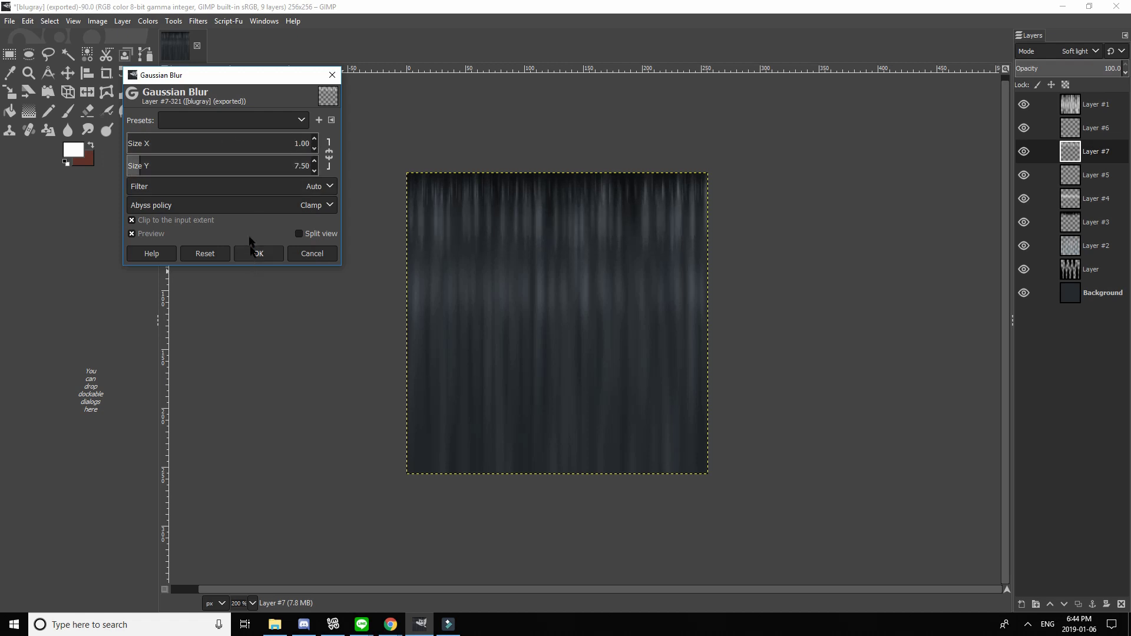
left_click(257, 255)
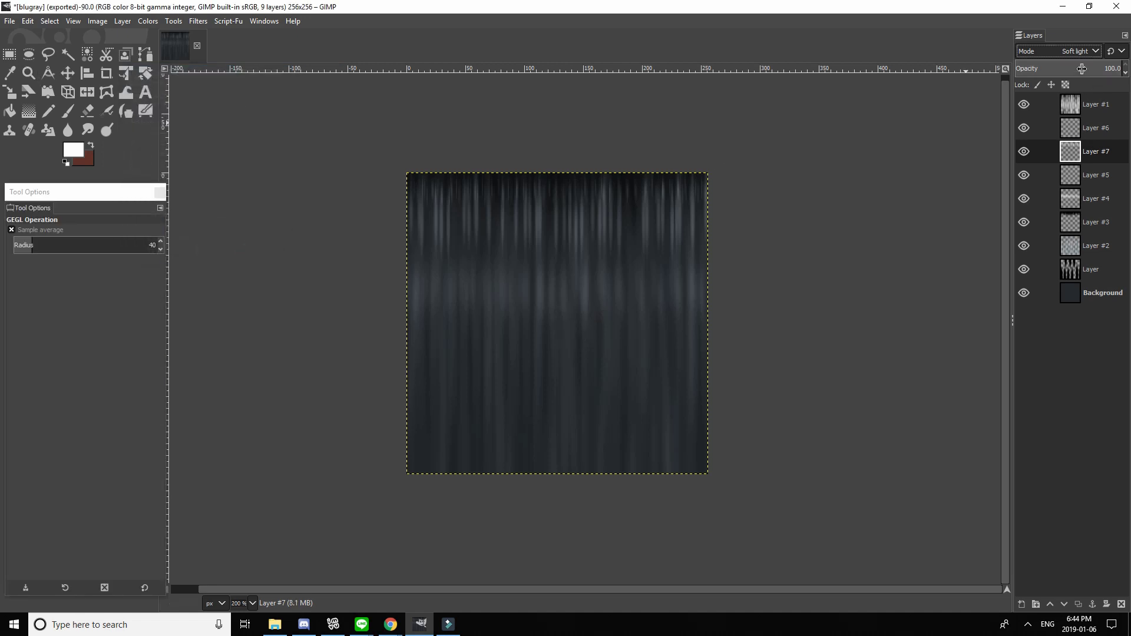
left_click_drag(1082, 69, 962, 71)
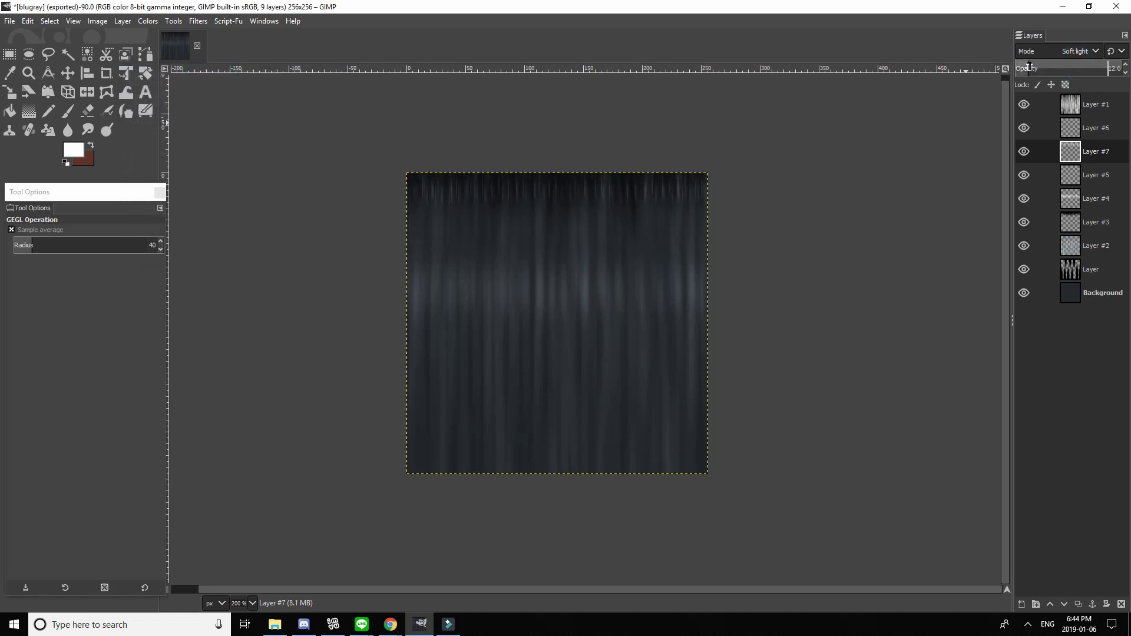
left_click_drag(785, 269, 780, 276)
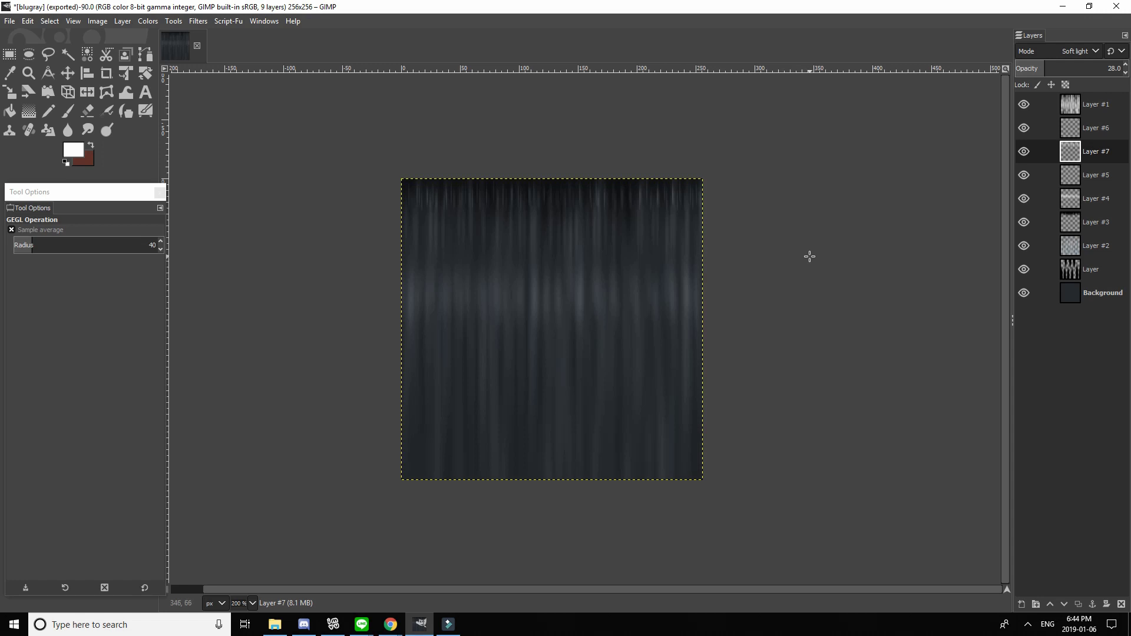
Export the updated texture again over the existing blugray.jpg
key("ctrl+shift+e")
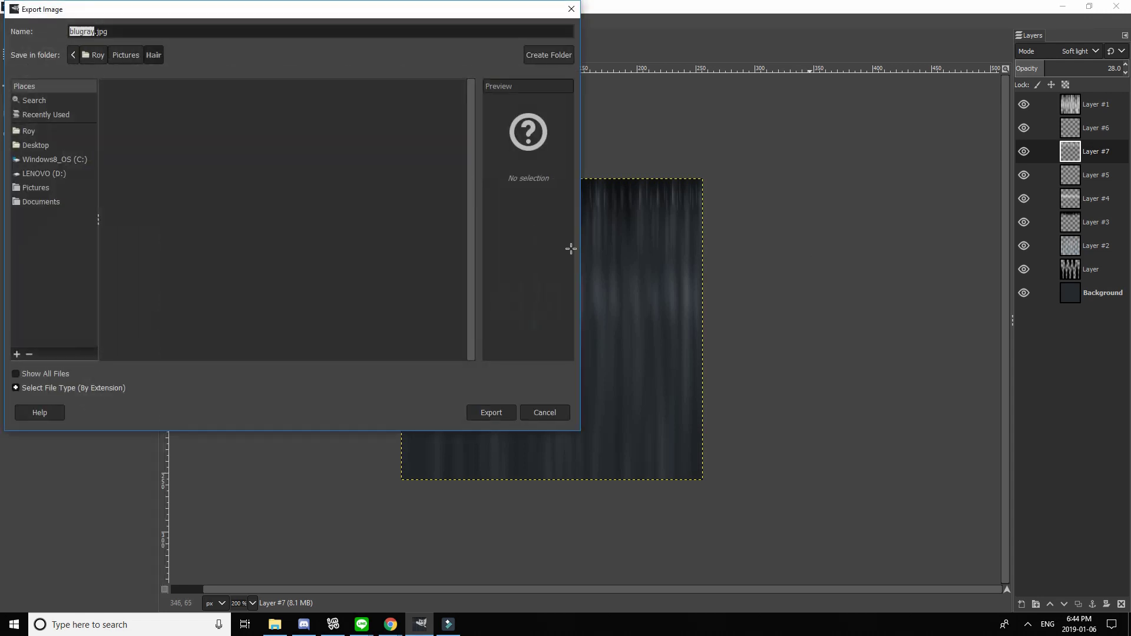
left_click(540, 413)
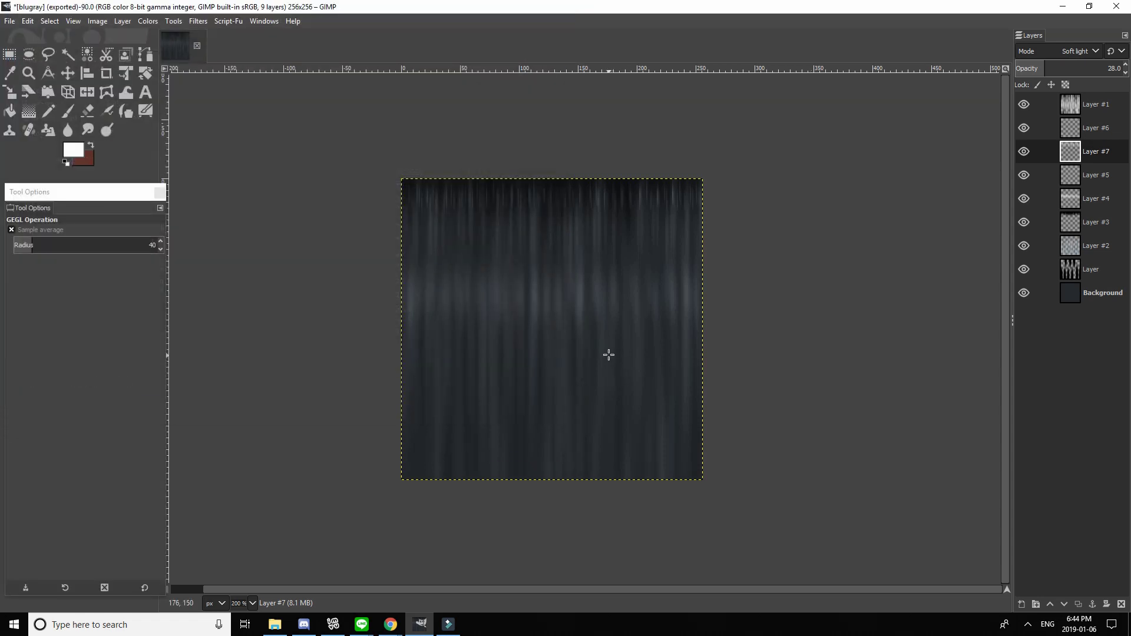
key("ctrl+e")
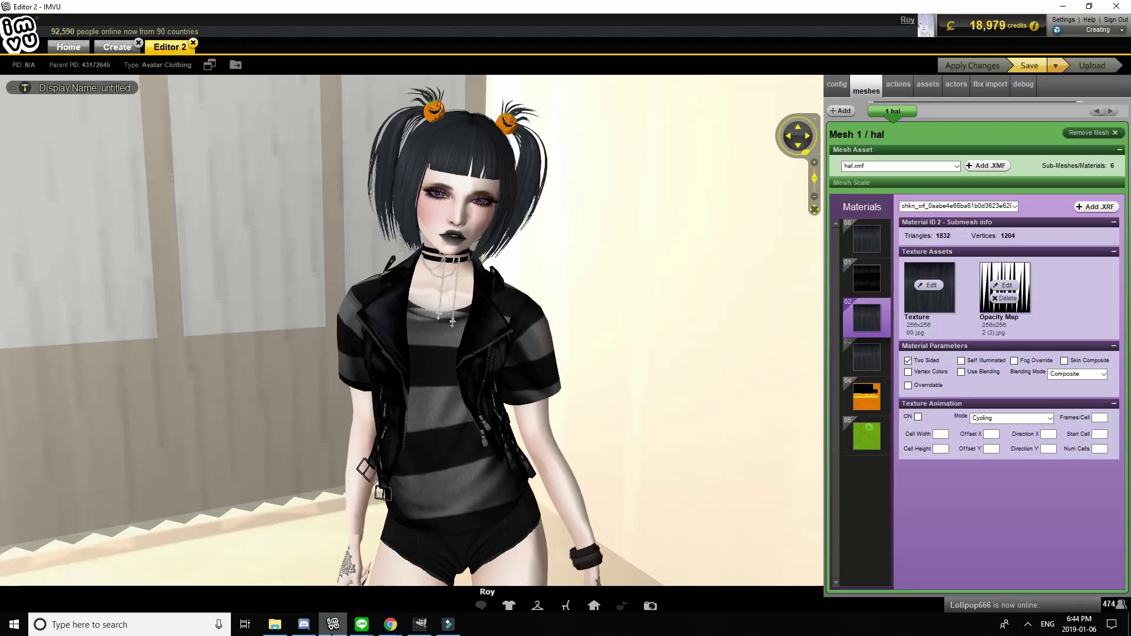
Switch to IMVU, load blugray.jpg as the texture of material 02, and view the hair on the avatar from several angles
left_click(333, 624)
left_click(940, 285)
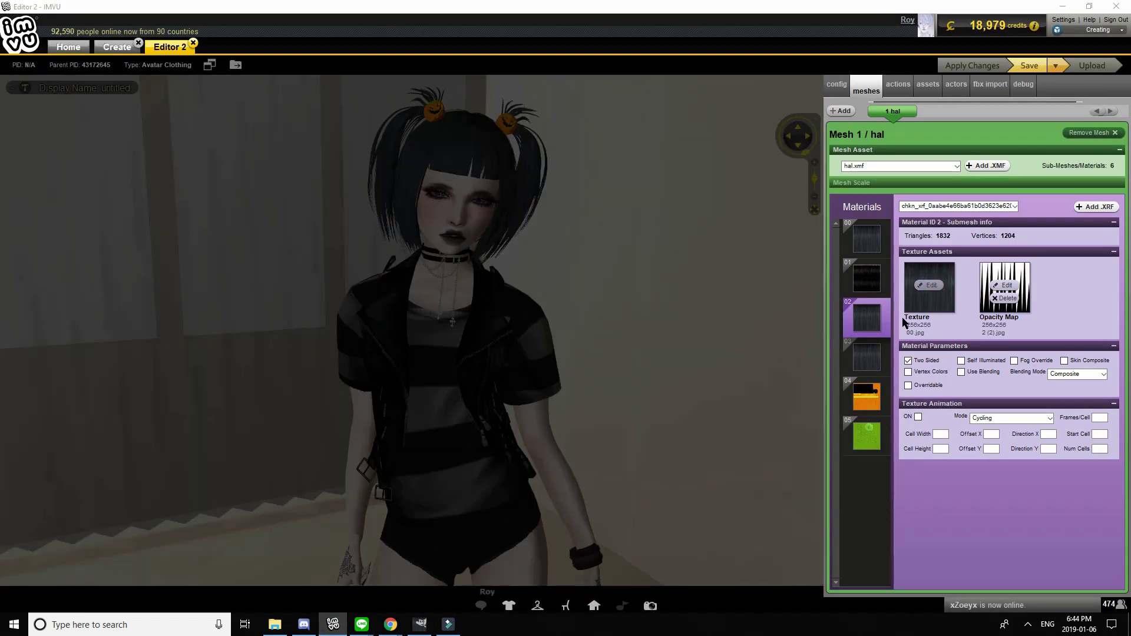
type("blug")
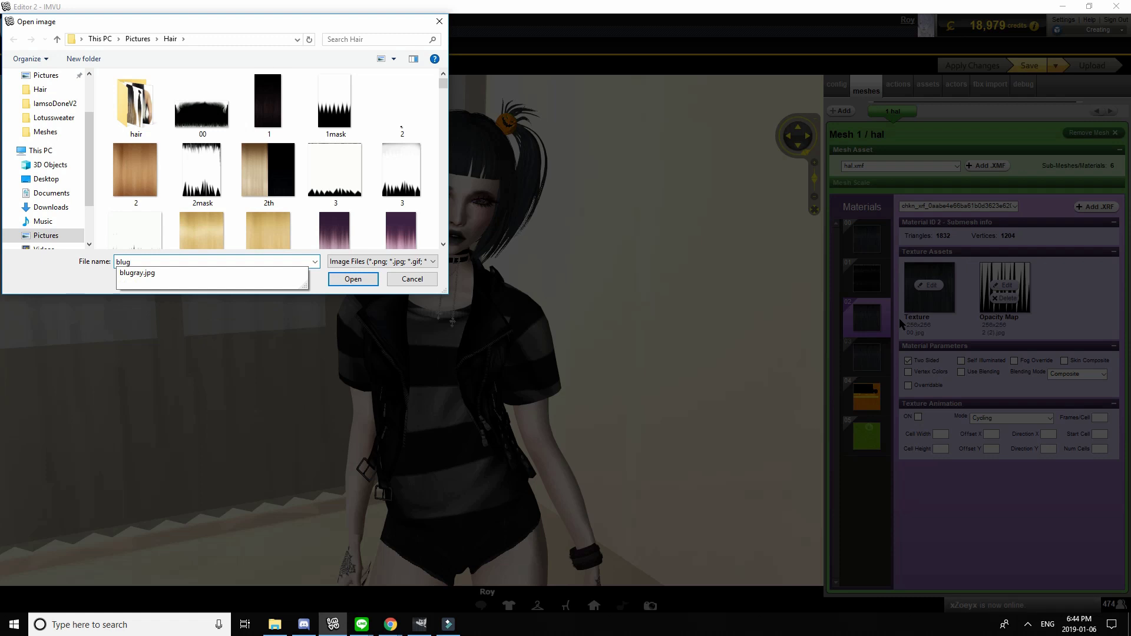
key("Down")
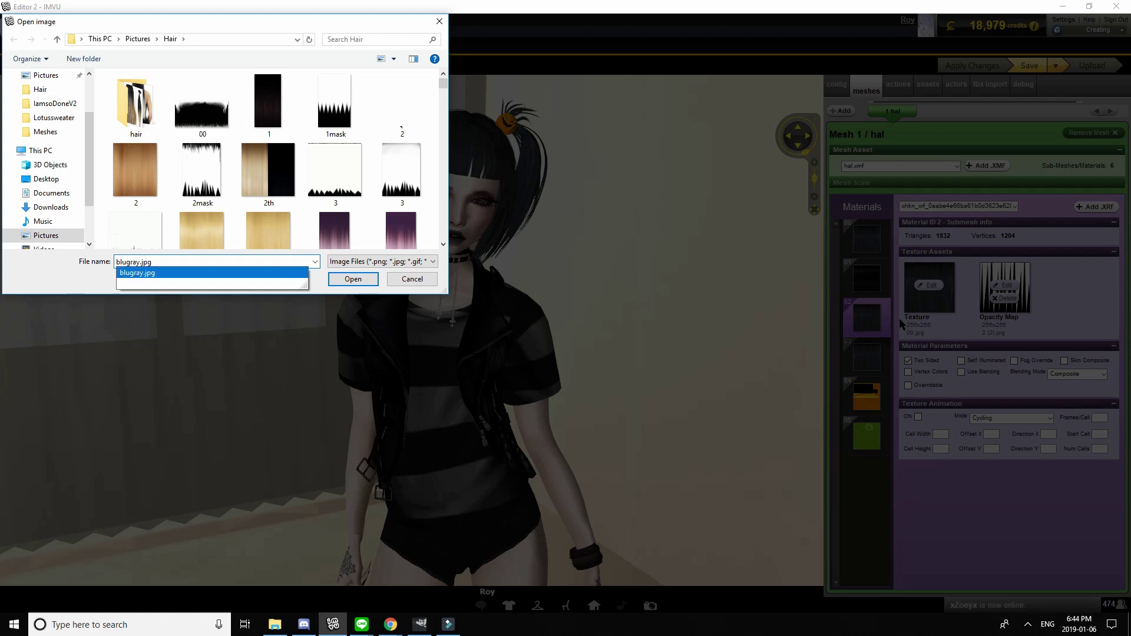
key("Return")
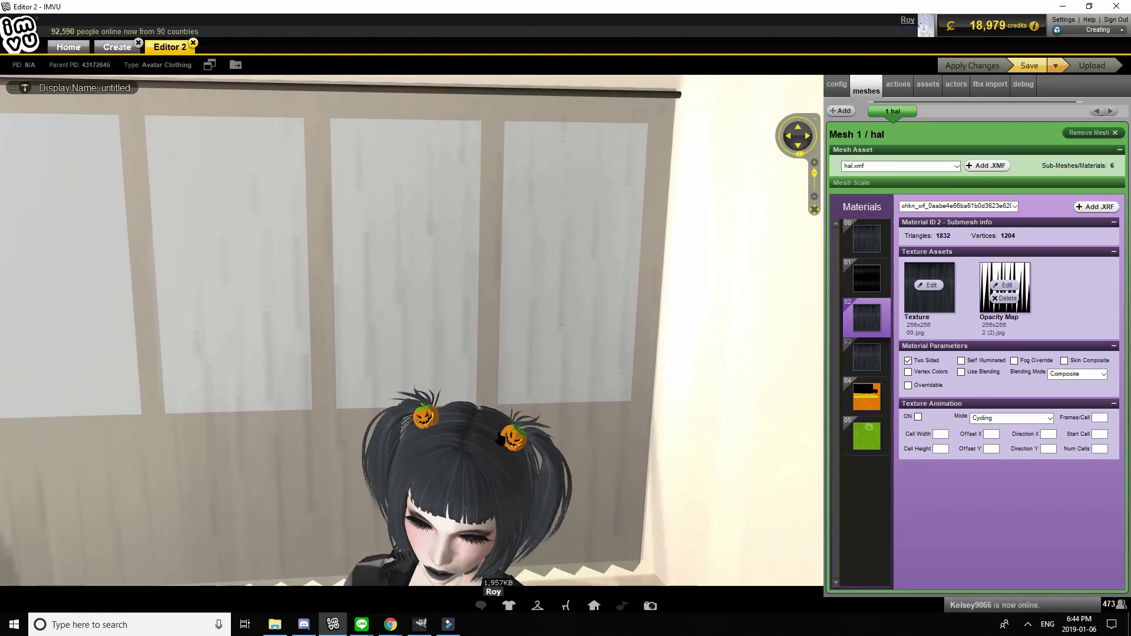
left_click_drag(592, 468, 679, 432)
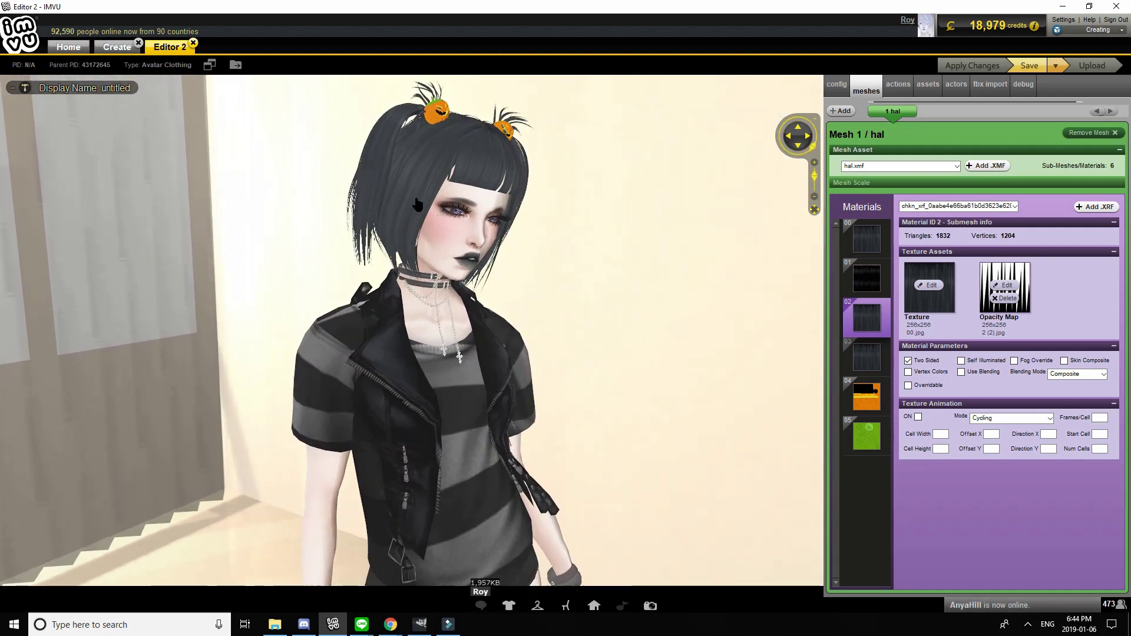
left_click_drag(594, 284, 612, 292)
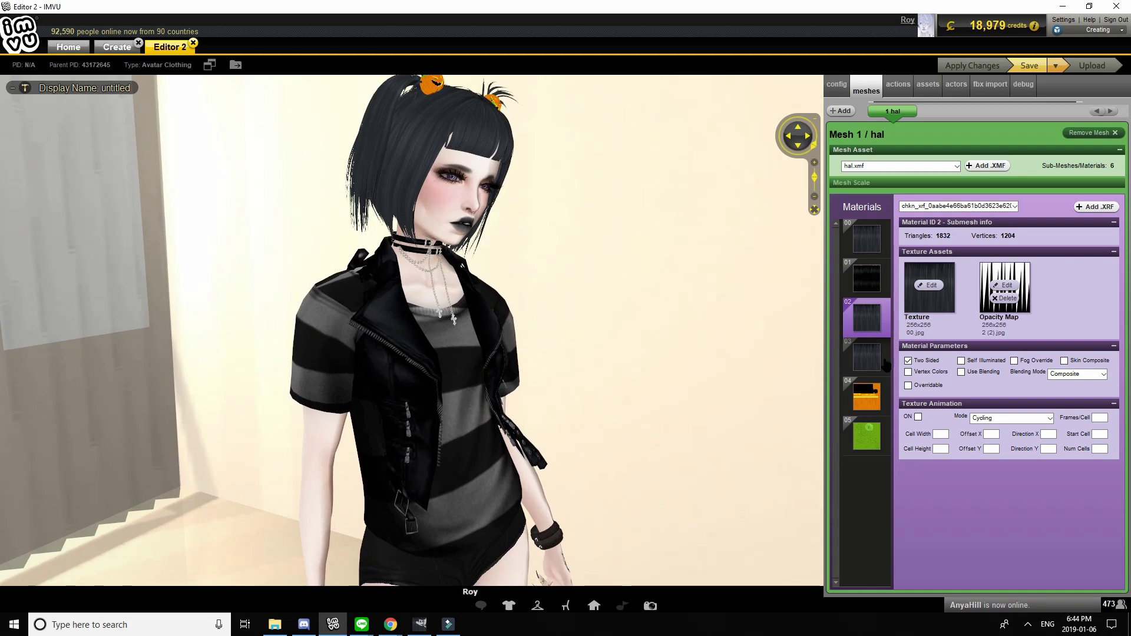
scroll(690, 341, "up", 5)
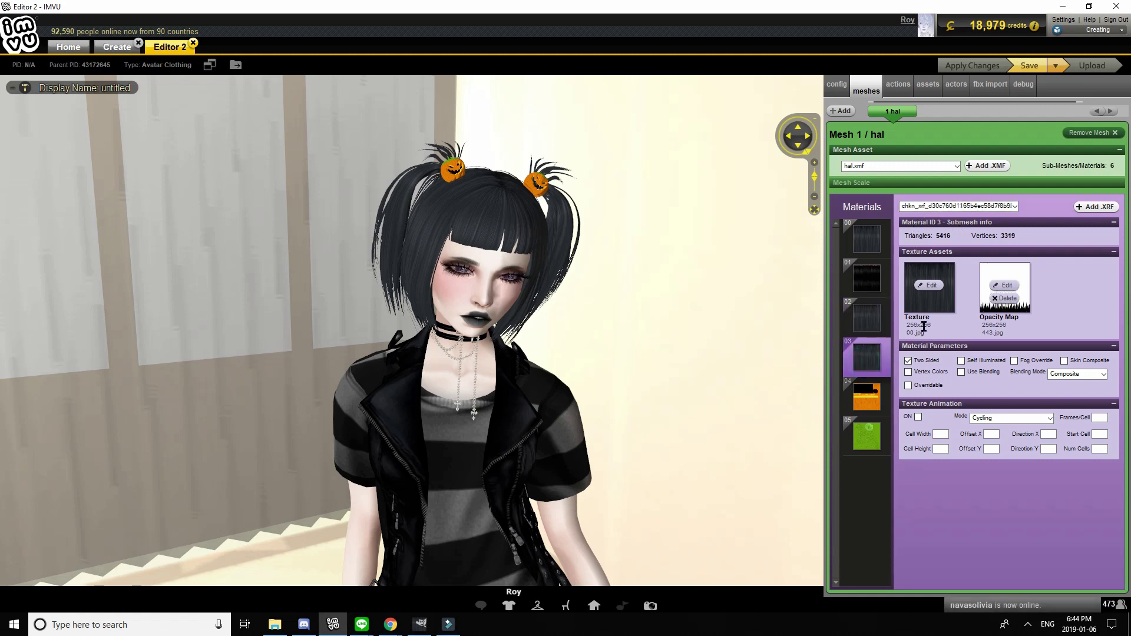
Clear the XRF file assigned to material 00 and apply the changes to the avatar
left_click(871, 240)
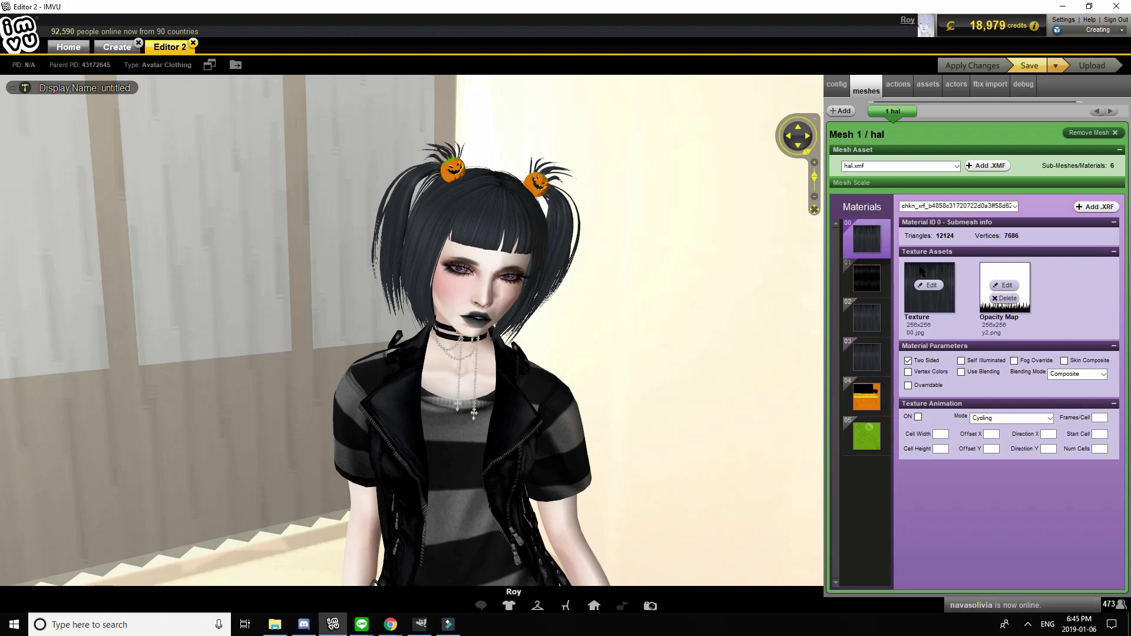
left_click(933, 206)
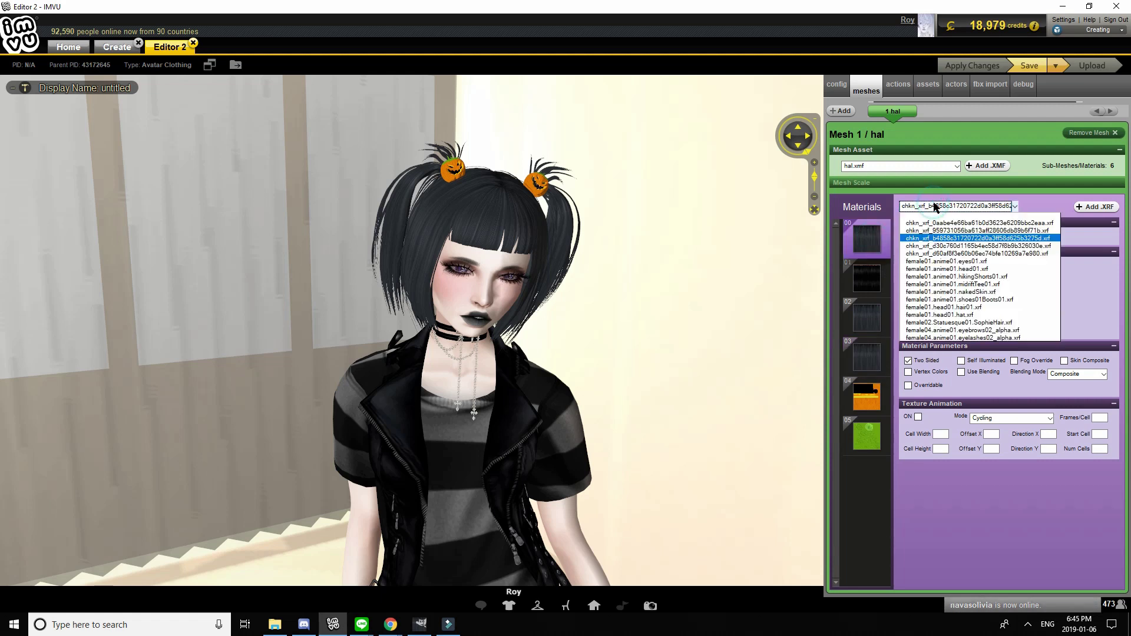
left_click(932, 215)
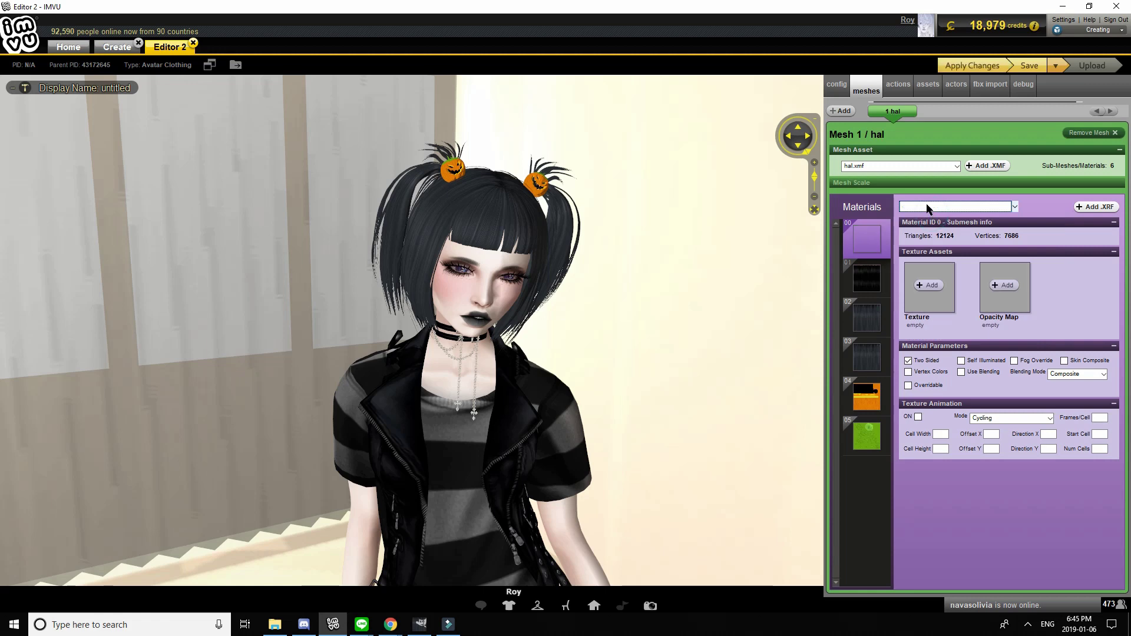
left_click(972, 66)
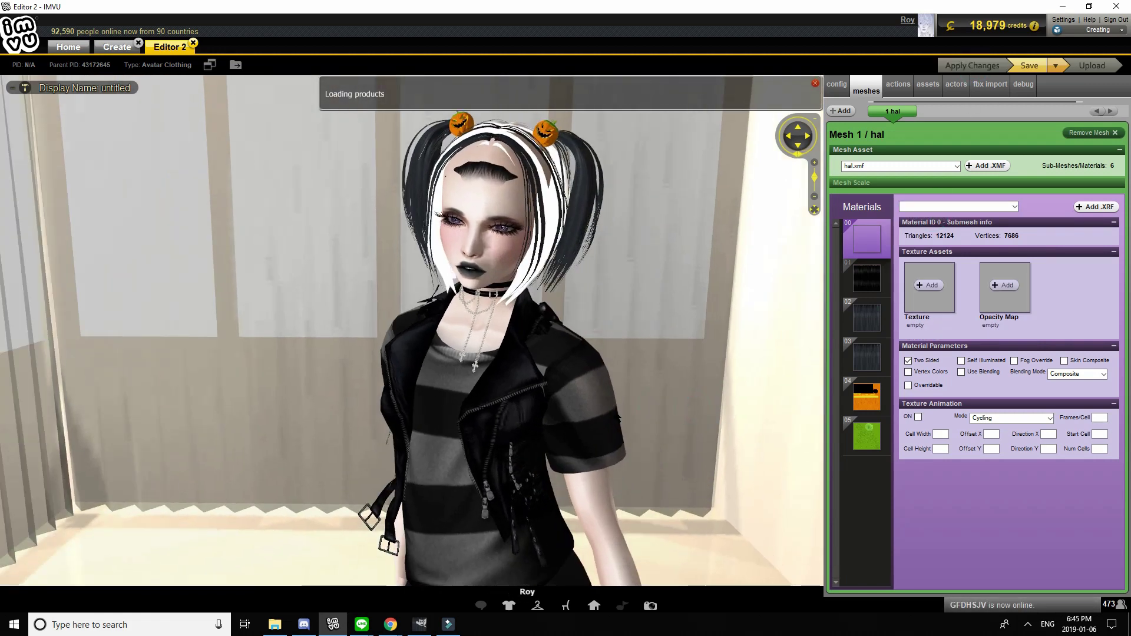
left_click_drag(633, 371, 850, 324)
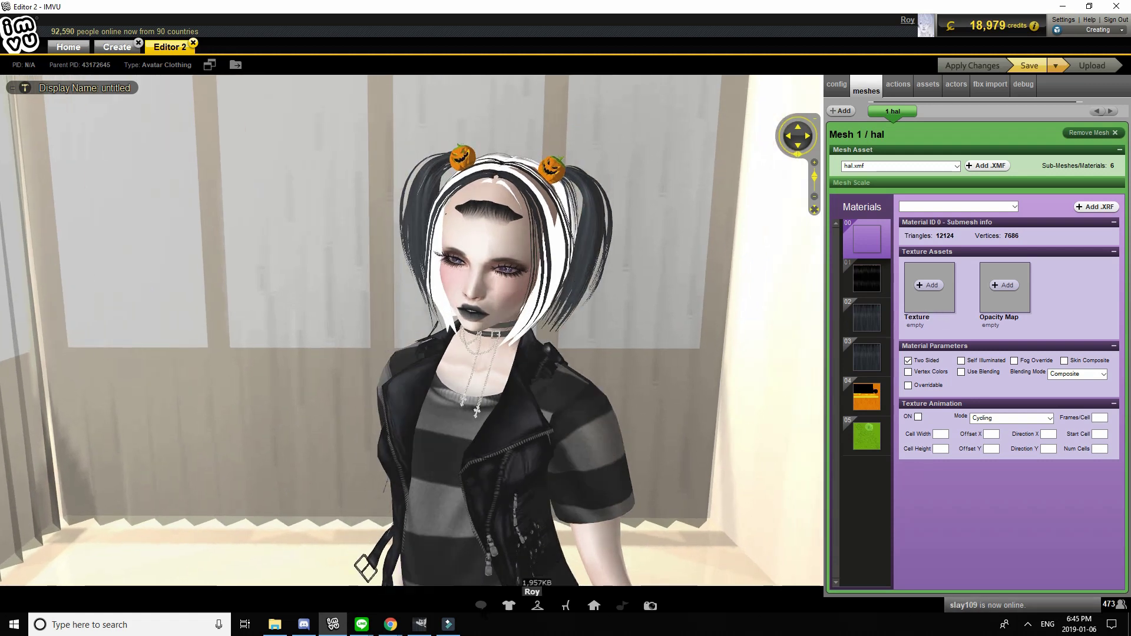
Switch to GIMP and create a new layer from the visible image above Layer #7
left_click(425, 623)
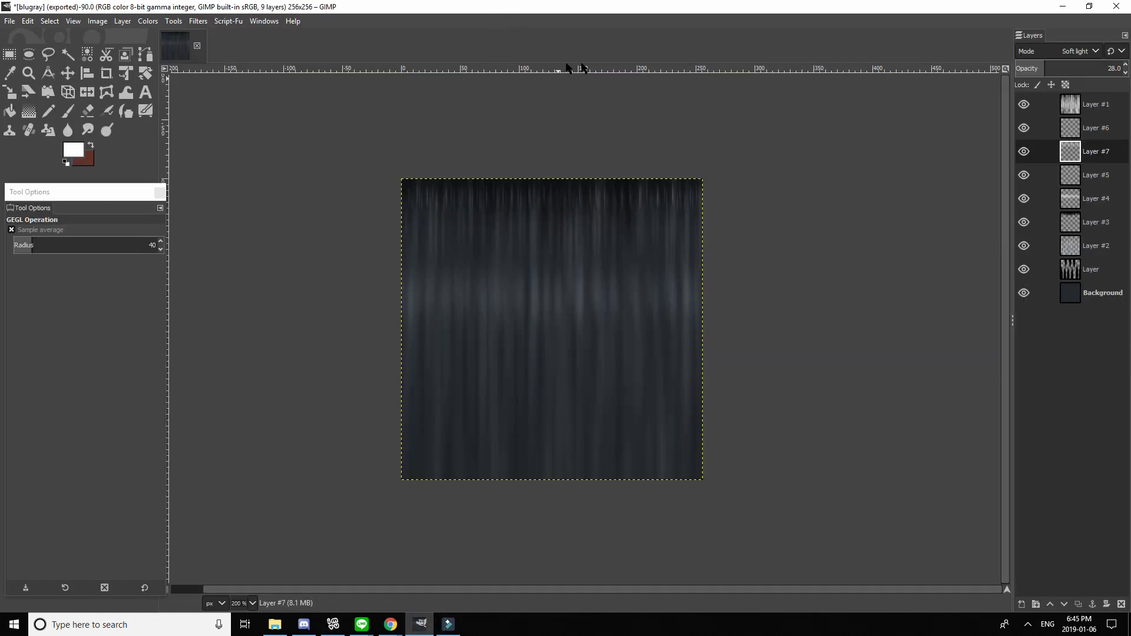
left_click(123, 21)
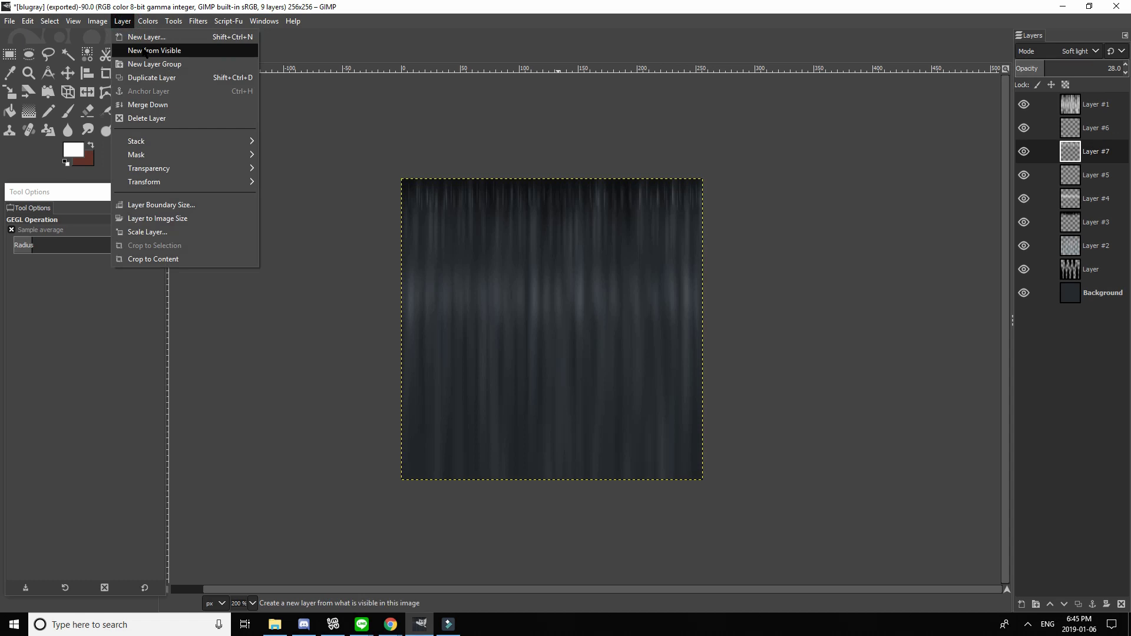
left_click(146, 52)
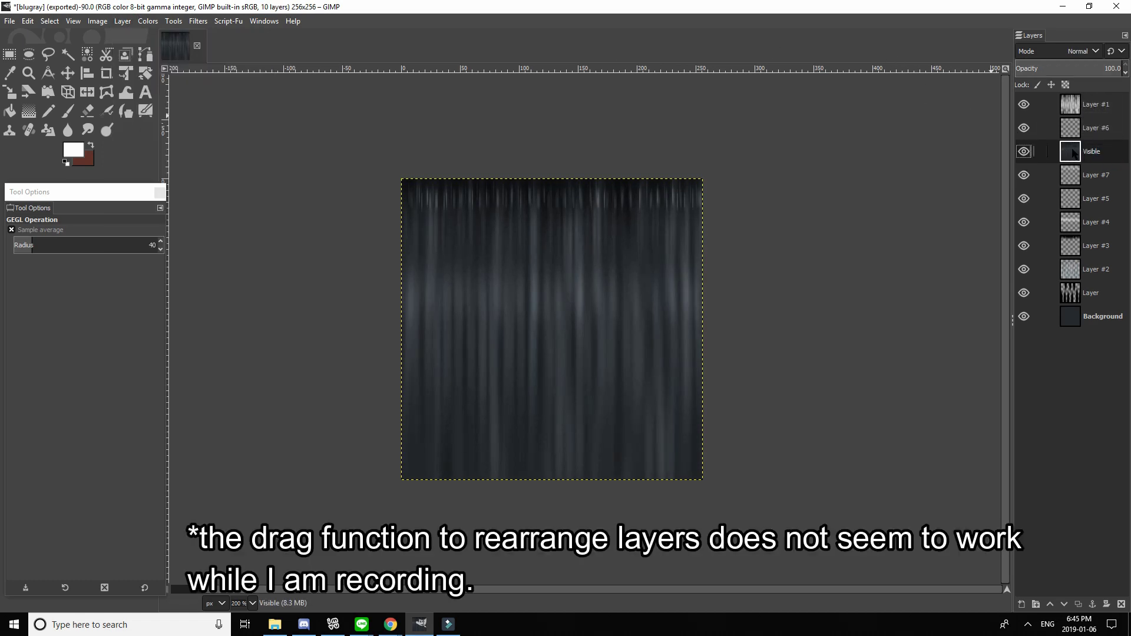
Stack three duplicates of the Visible layer above it, all in Screen mode, to lighten the hair texture
key("ctrl+shift+d")
left_click(1064, 53)
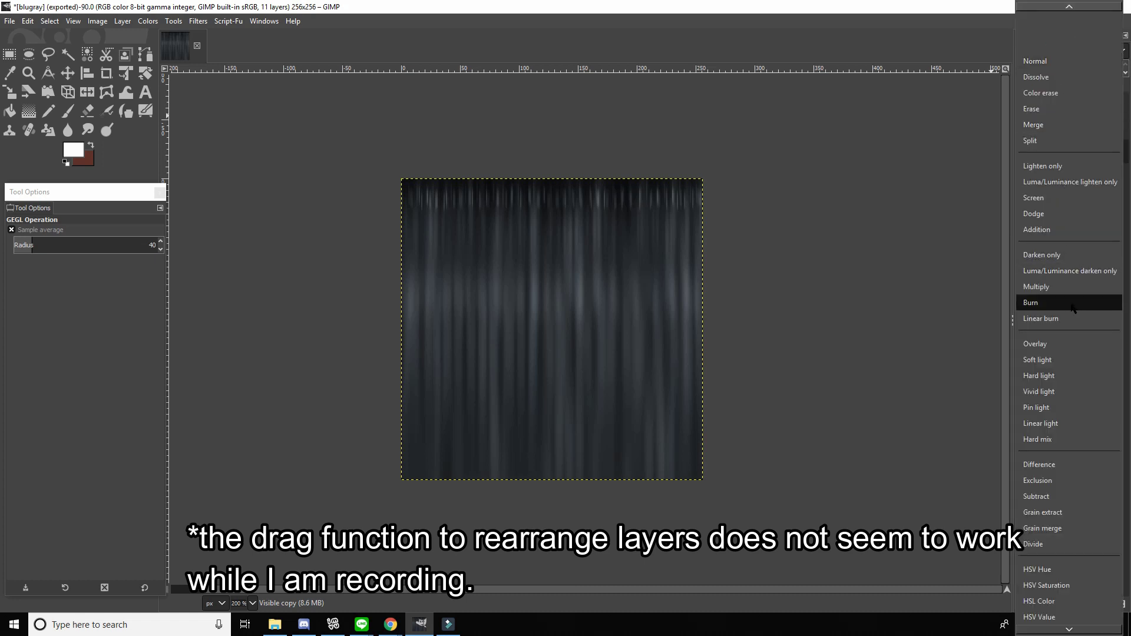
left_click(1045, 200)
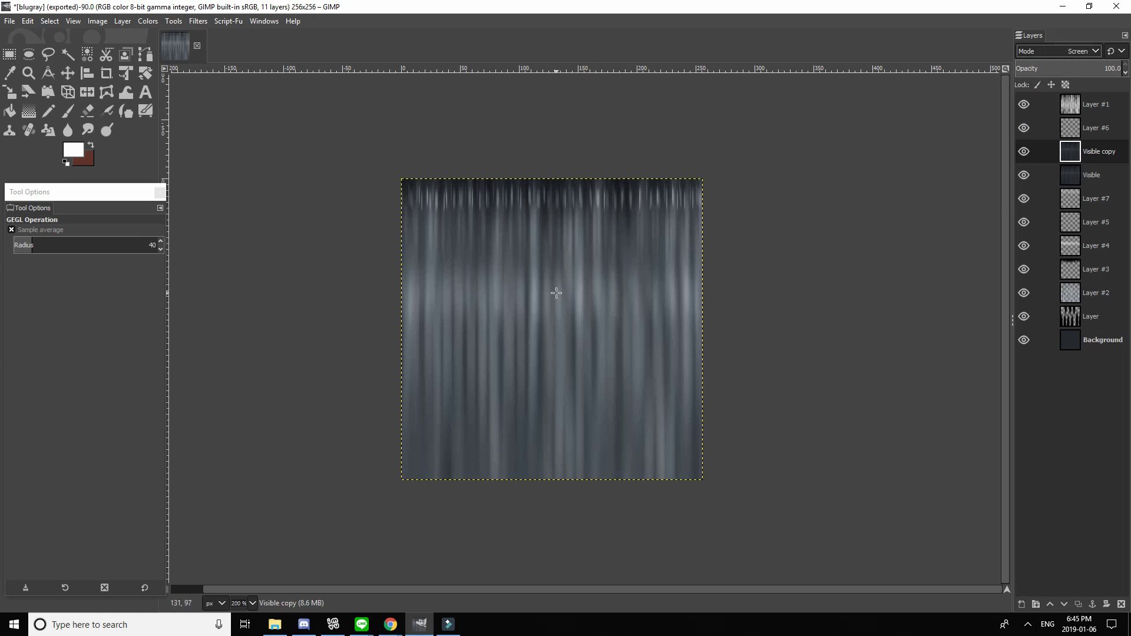
key("shift+ctrl+d")
key("shift+ctrl+d")
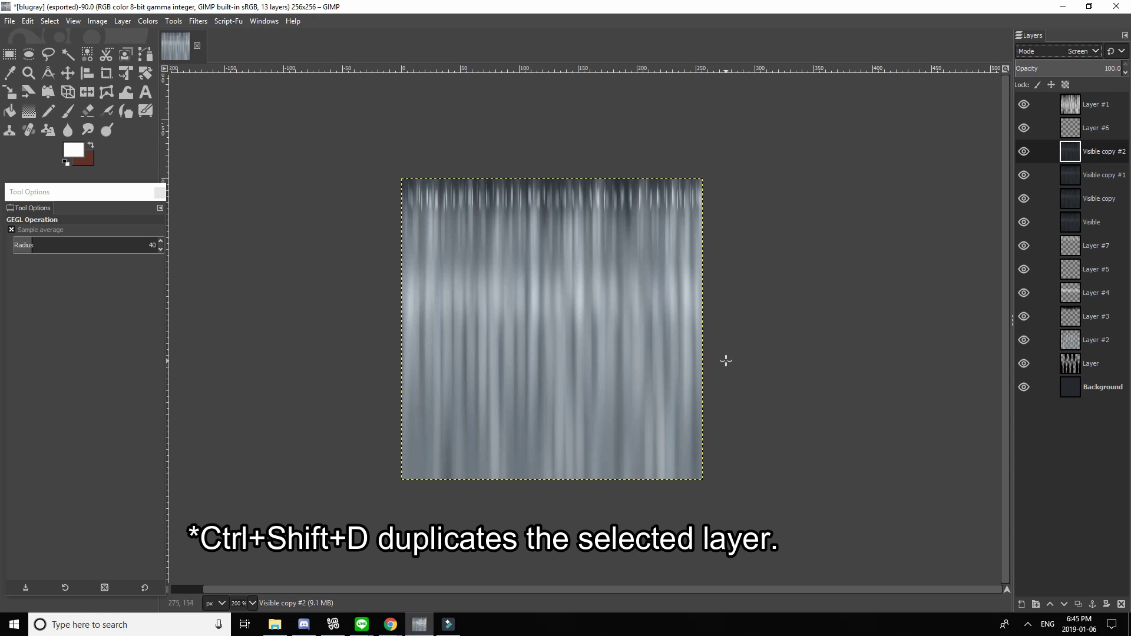
Export the lightened texture to the Hair folder as lightblugray.jpg
key("shift+ctrl+e")
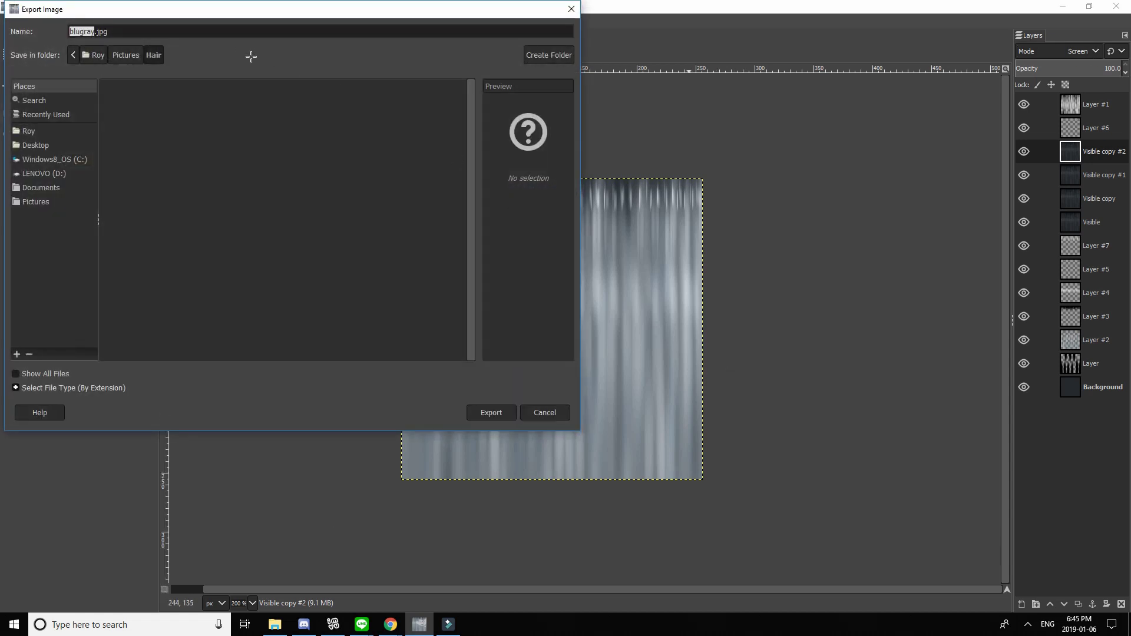
type("light")
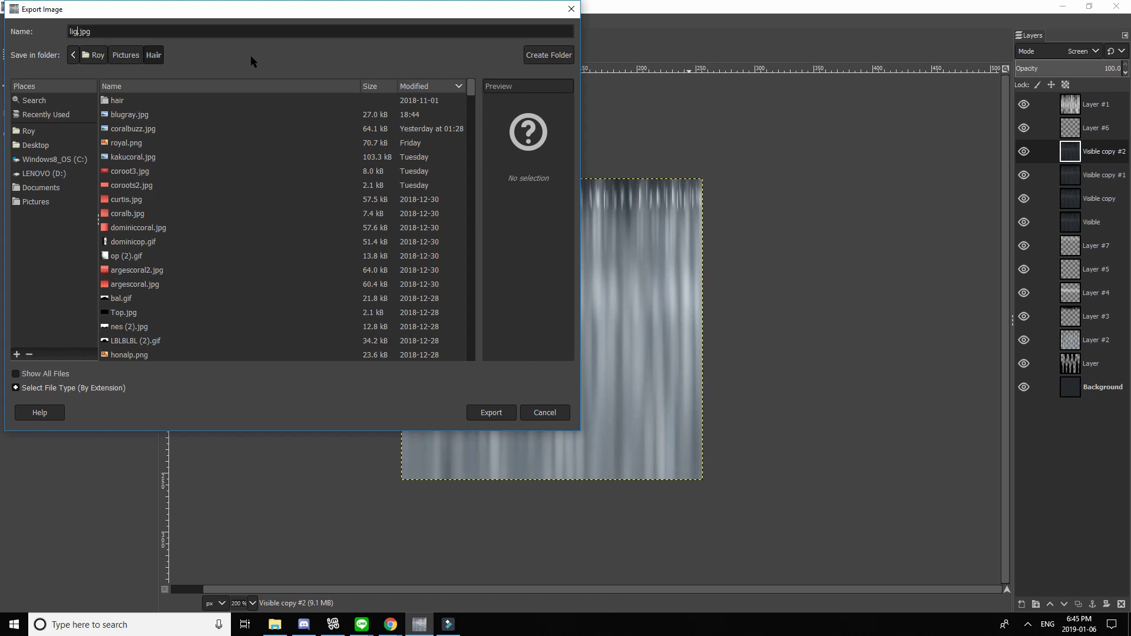
type("blugray")
key("Return")
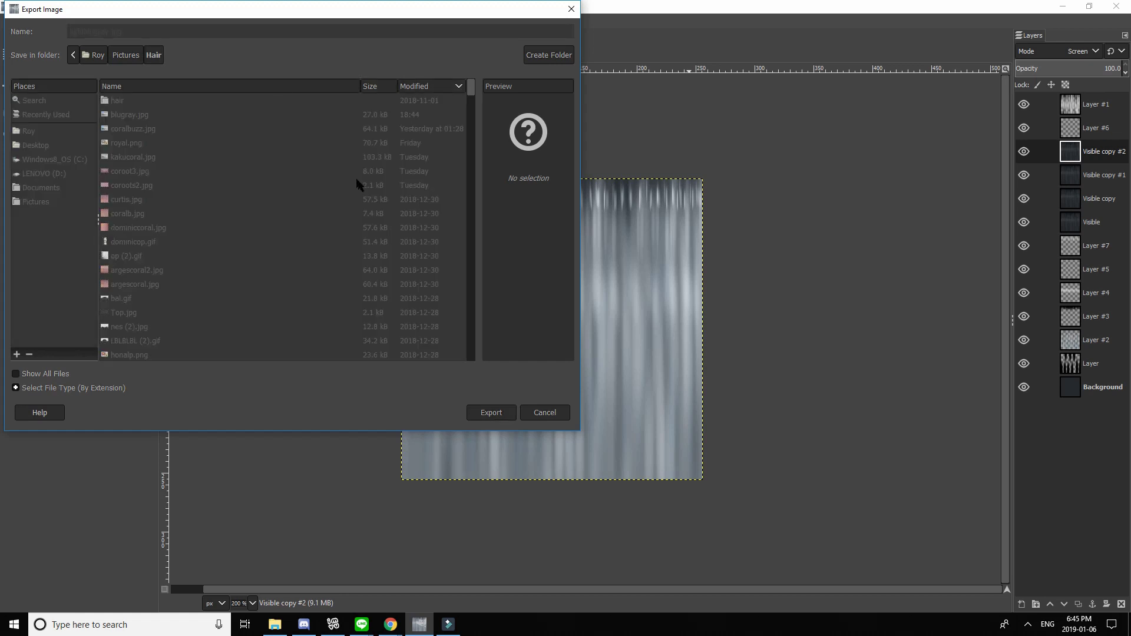
left_click(560, 388)
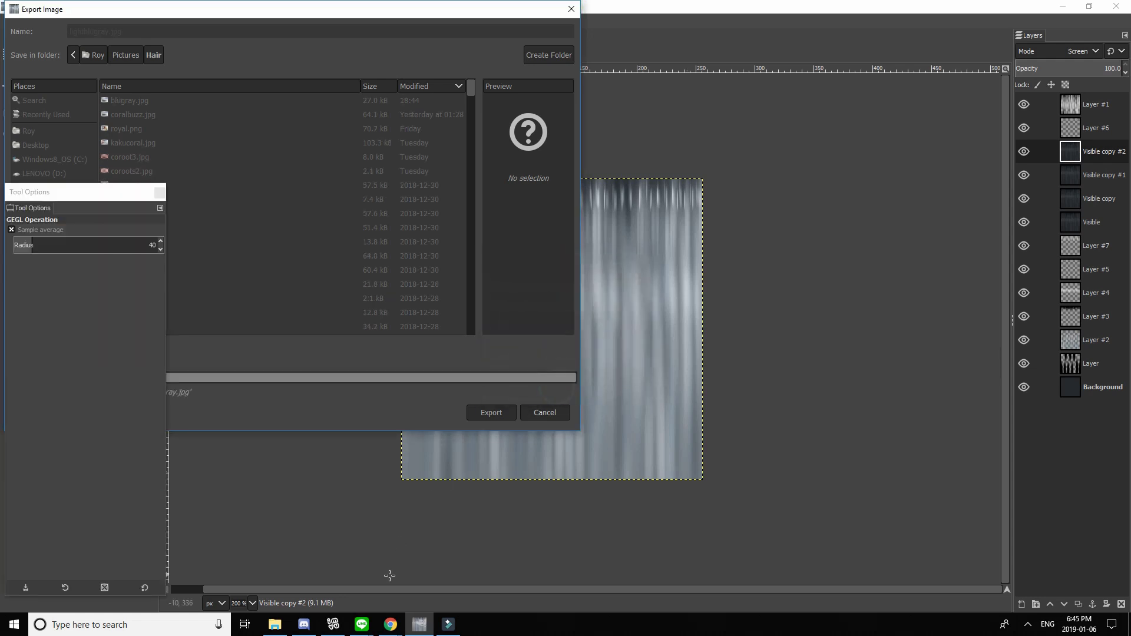
Switch to IMVU and add lightblugray.jpg as the texture of material 00
left_click(333, 624)
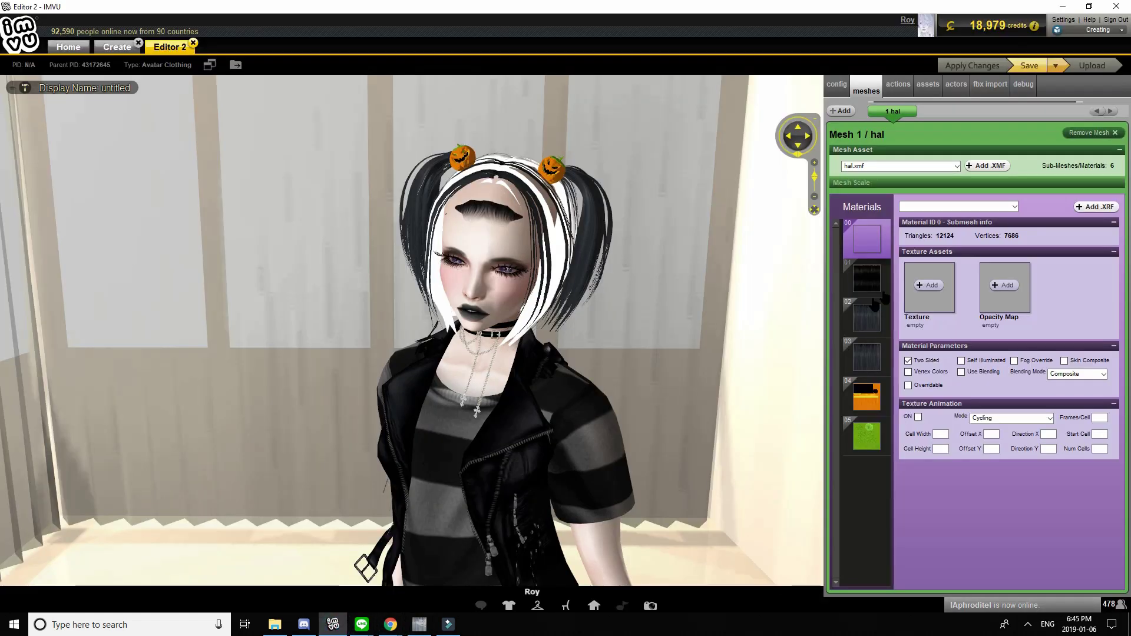
left_click(920, 286)
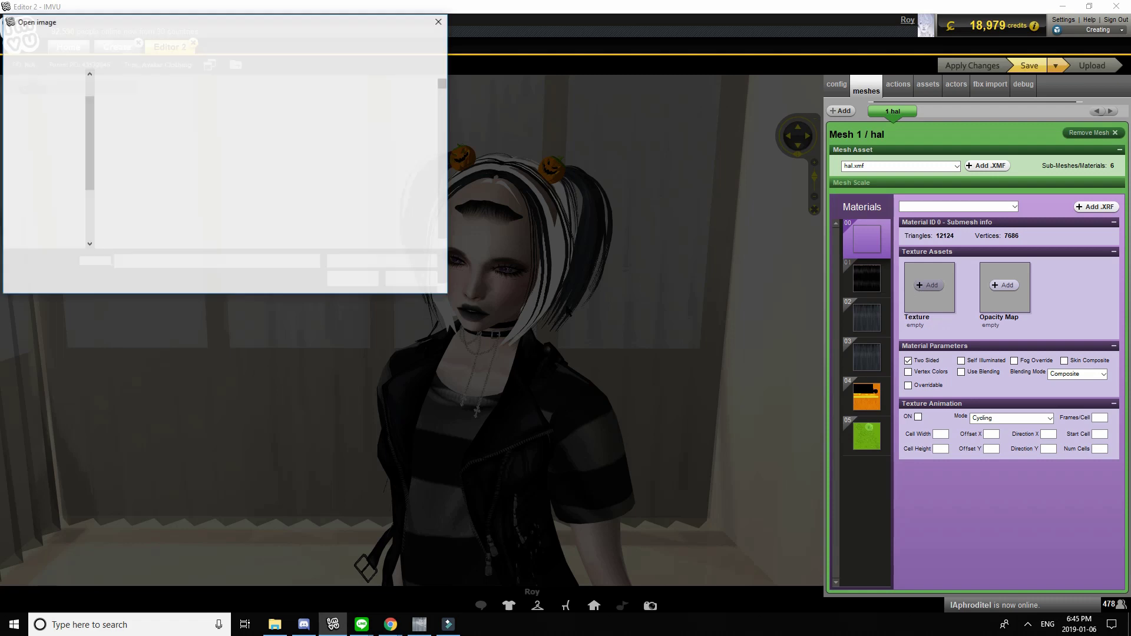
type("light")
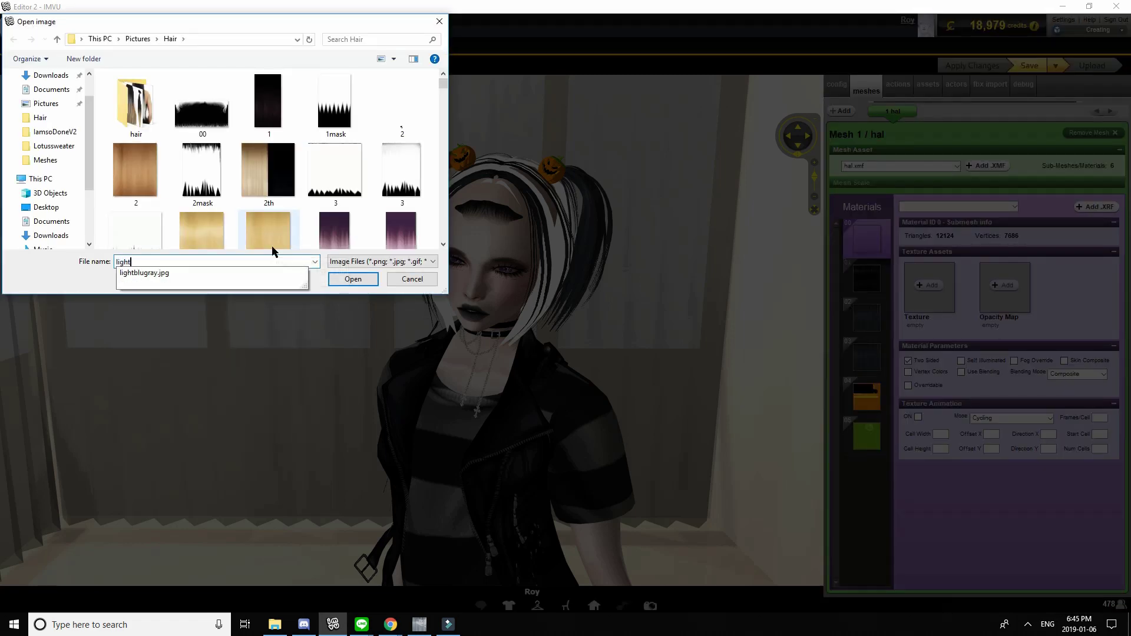
key("Down")
key("Return")
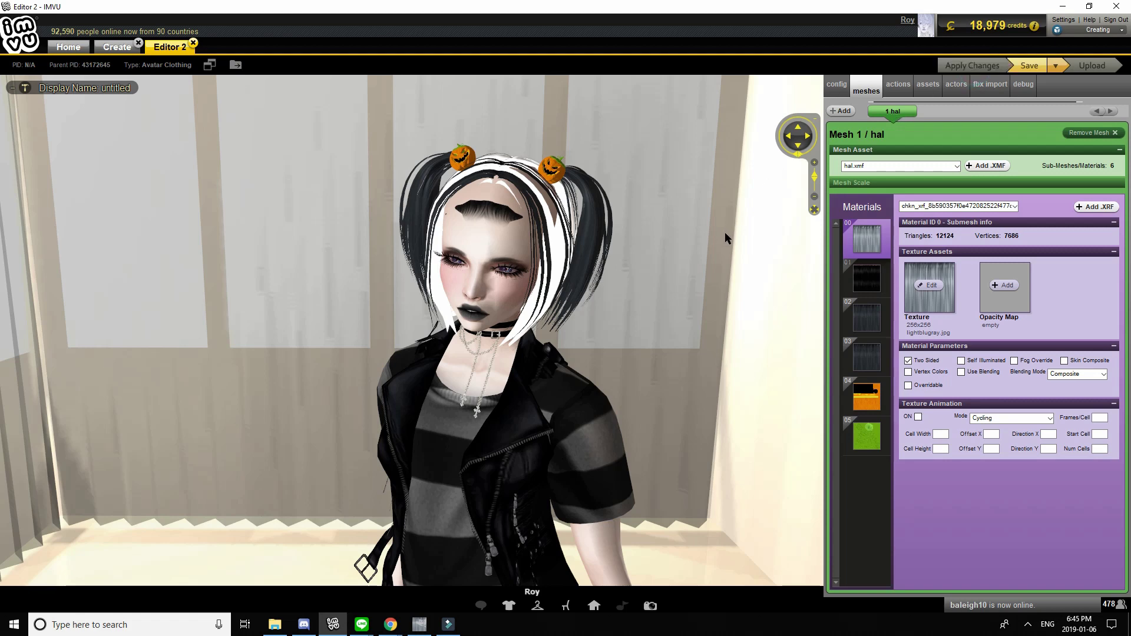
Examine the lightened hair on the avatar from several angles and compare the XRF files and textures of materials 00, 02 and 03
left_click_drag(699, 239, 765, 232)
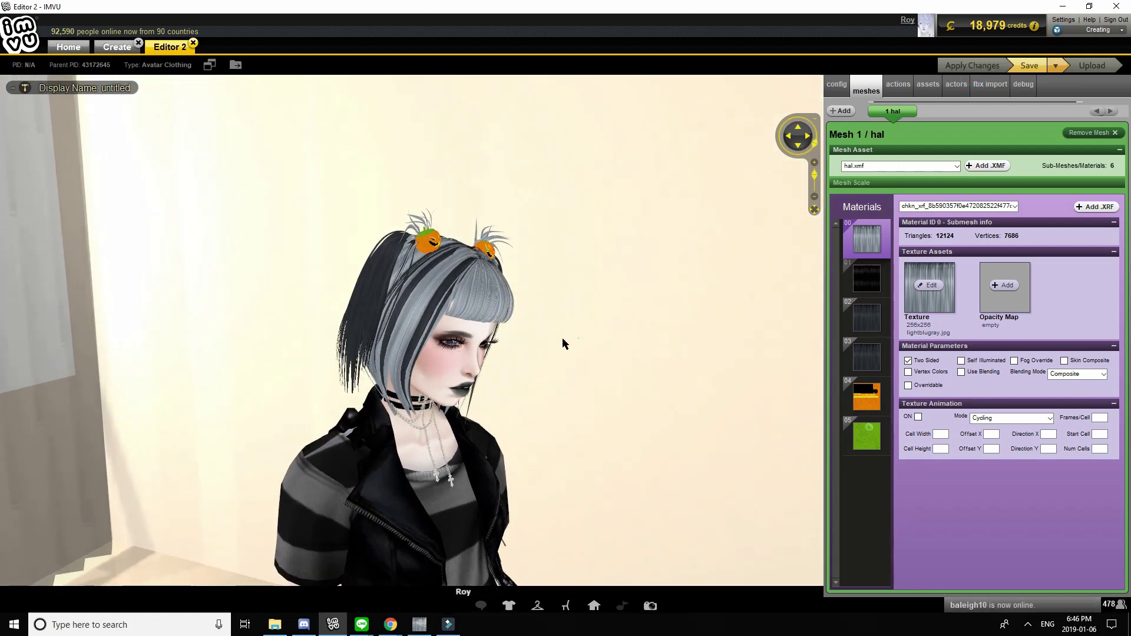
left_click_drag(562, 340, 516, 330)
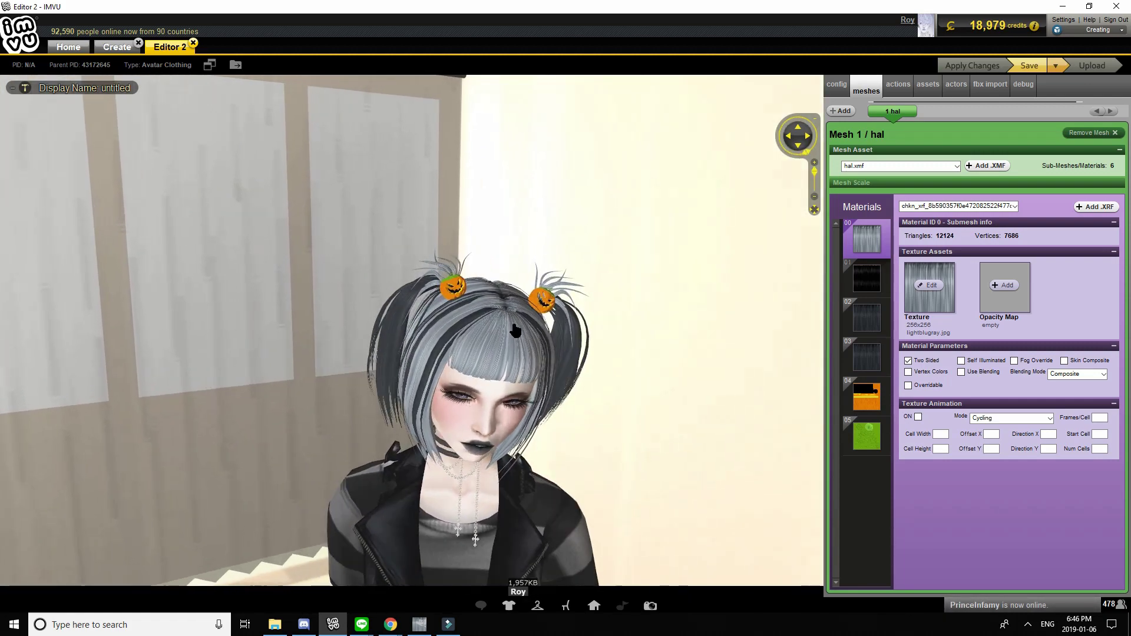
left_click_drag(496, 373, 517, 354)
scroll(517, 353, "down", 2)
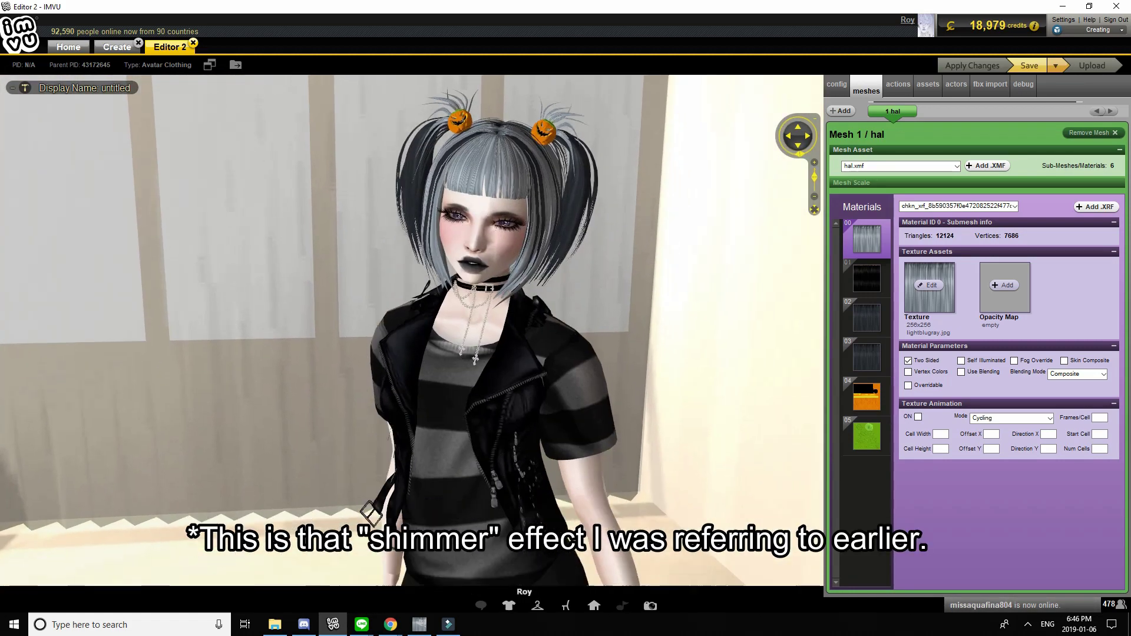
left_click(925, 210)
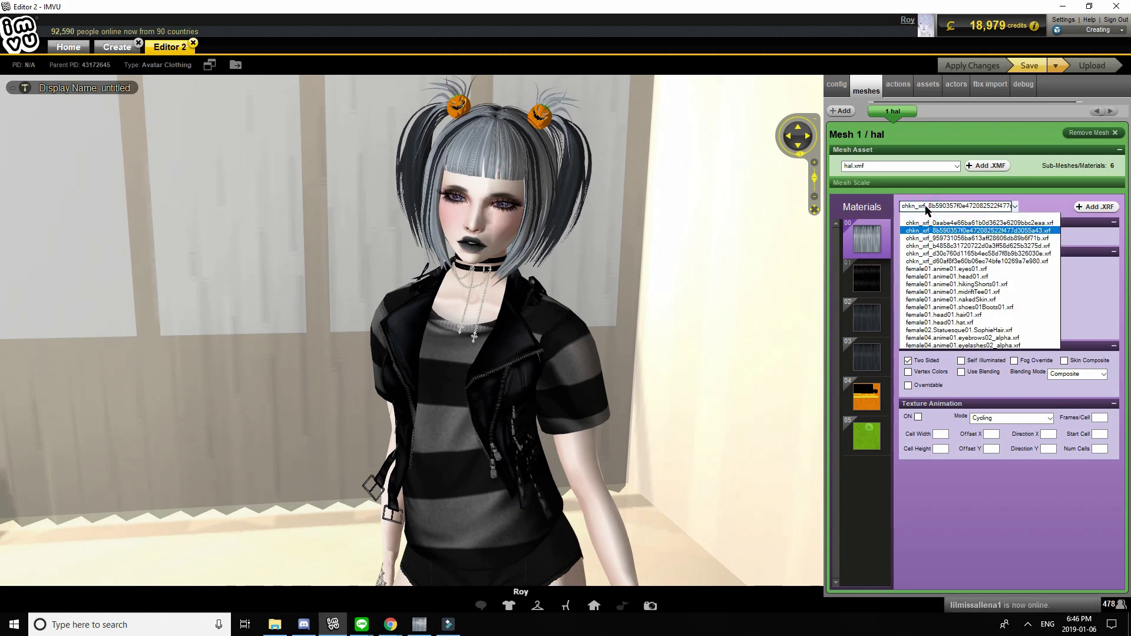
left_click(925, 211)
left_click(868, 319)
left_click(868, 364)
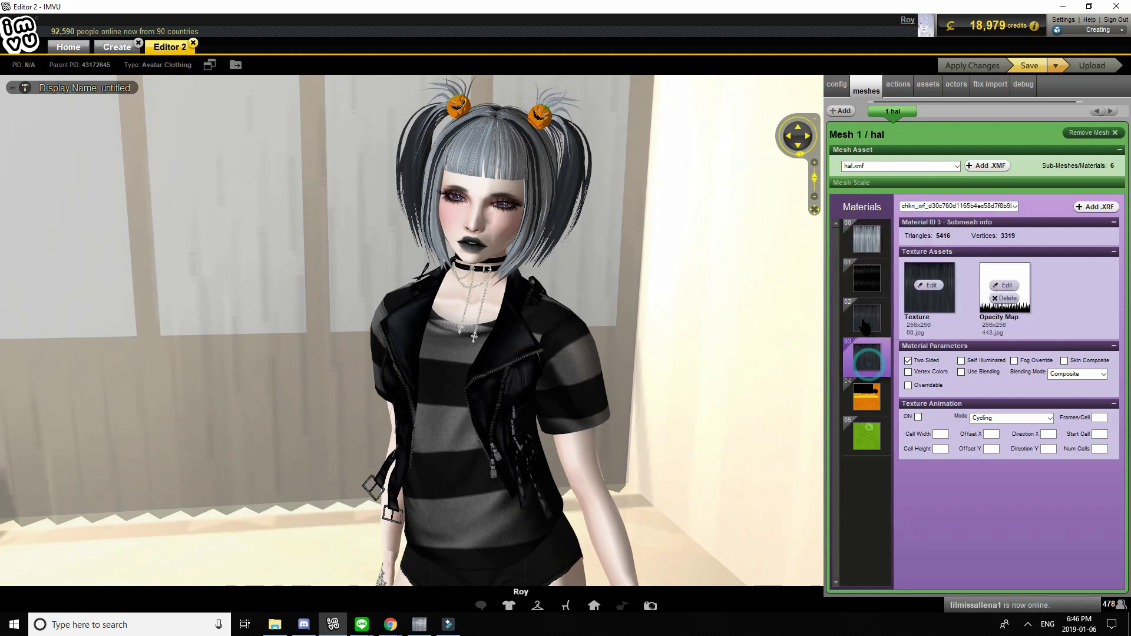
left_click(863, 318)
left_click(860, 239)
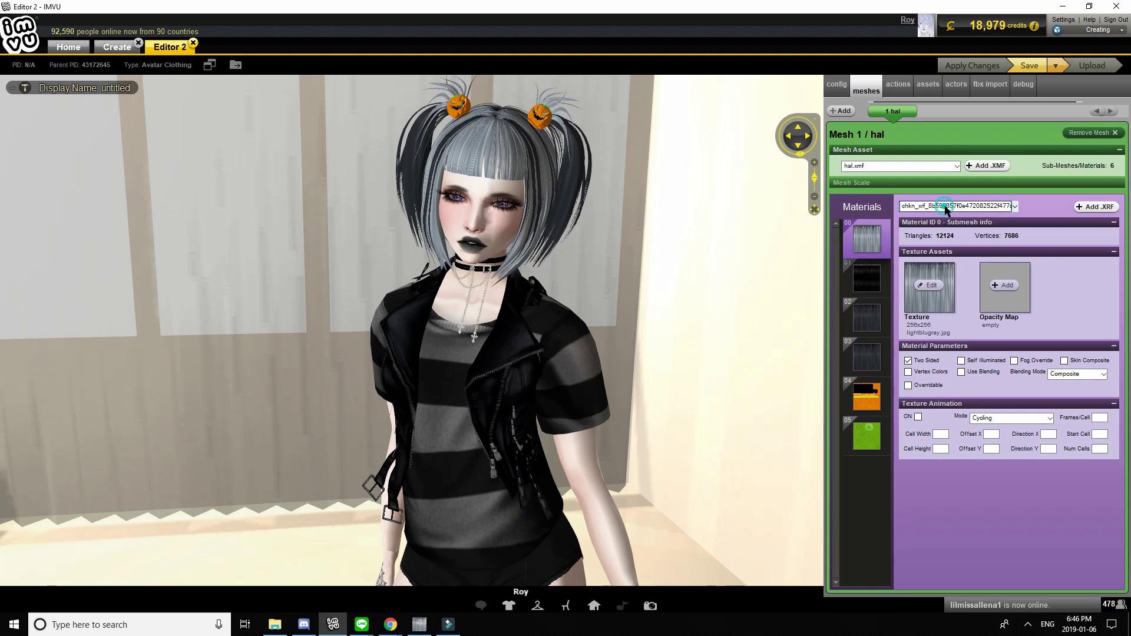
Try other XRF files on material 00, finishing with the one beginning chkn_xrf_b4858, and apply it to the avatar
left_click(946, 210)
left_click(948, 230)
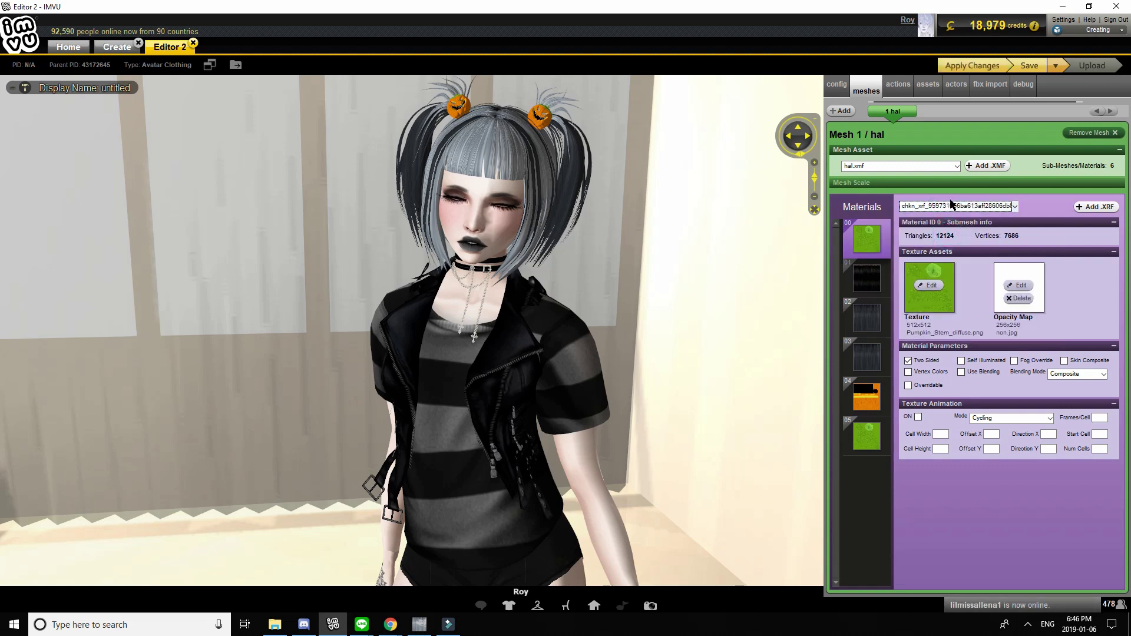
left_click(953, 206)
left_click(950, 223)
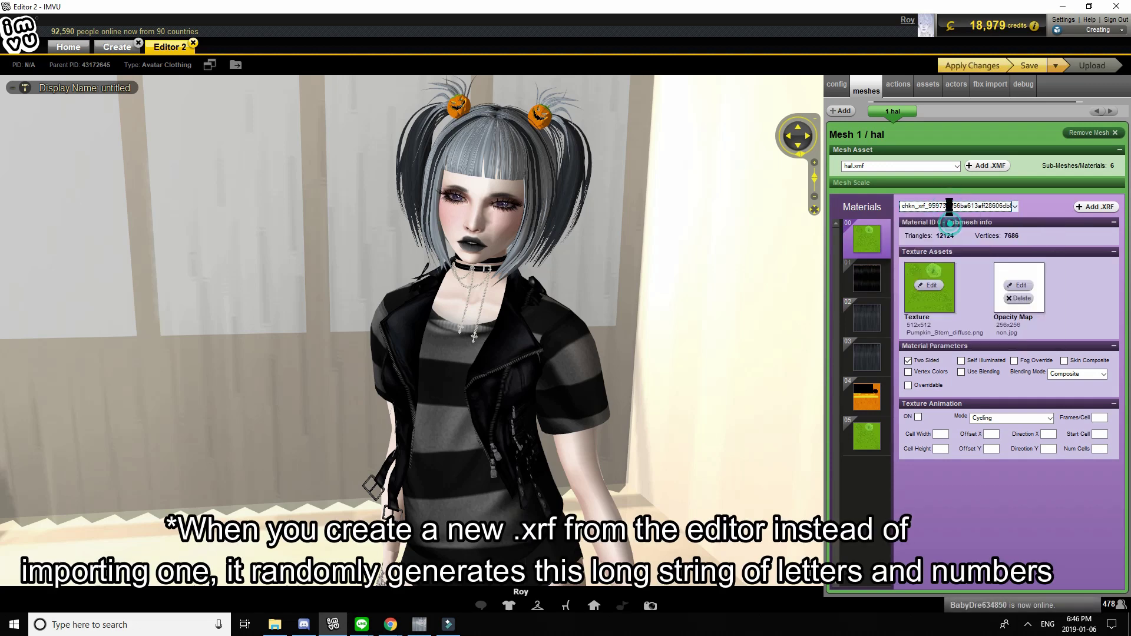
left_click(950, 207)
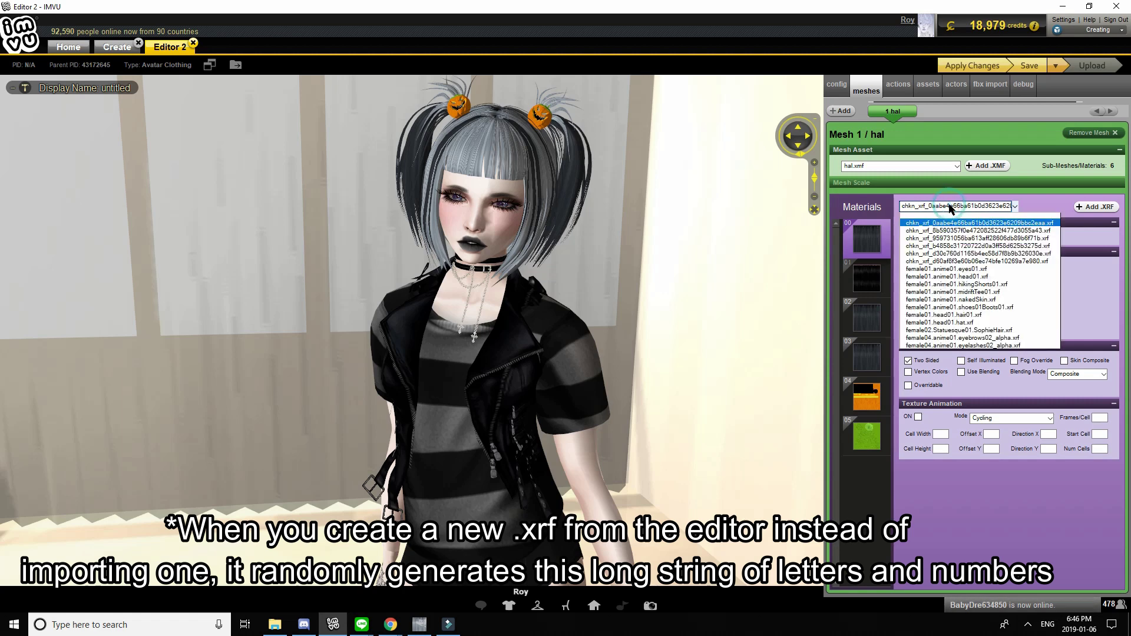
left_click(949, 239)
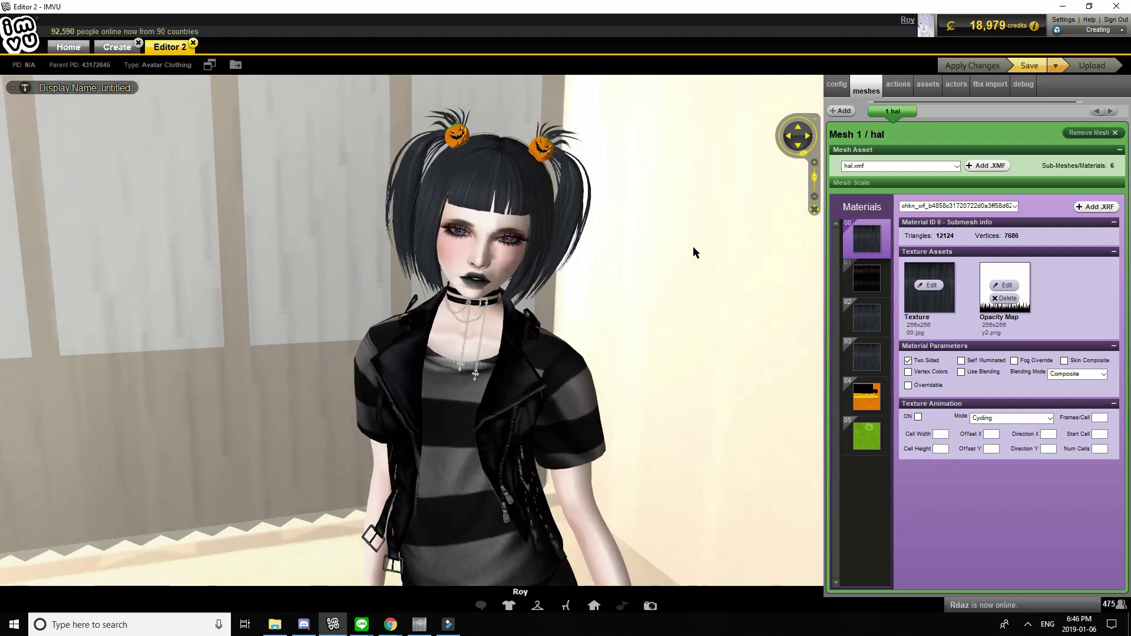
Assign the XRF beginning chkn_xrf_8b590357, which holds lightblugray.jpg, to material 02 and apply it to the avatar
left_click(863, 328)
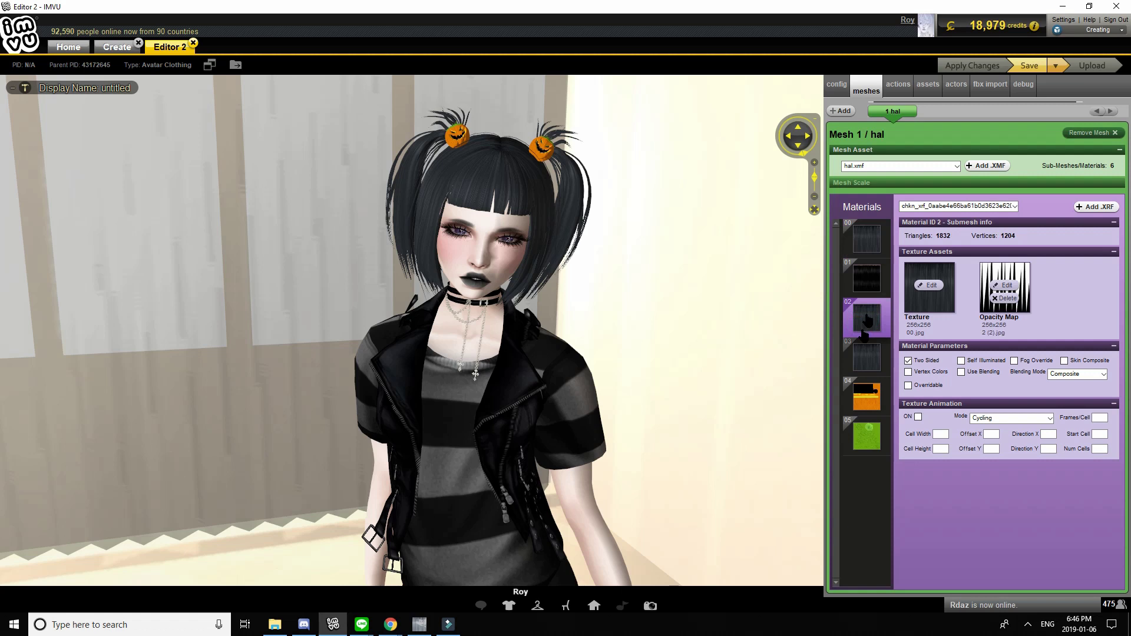
left_click(923, 207)
left_click(923, 226)
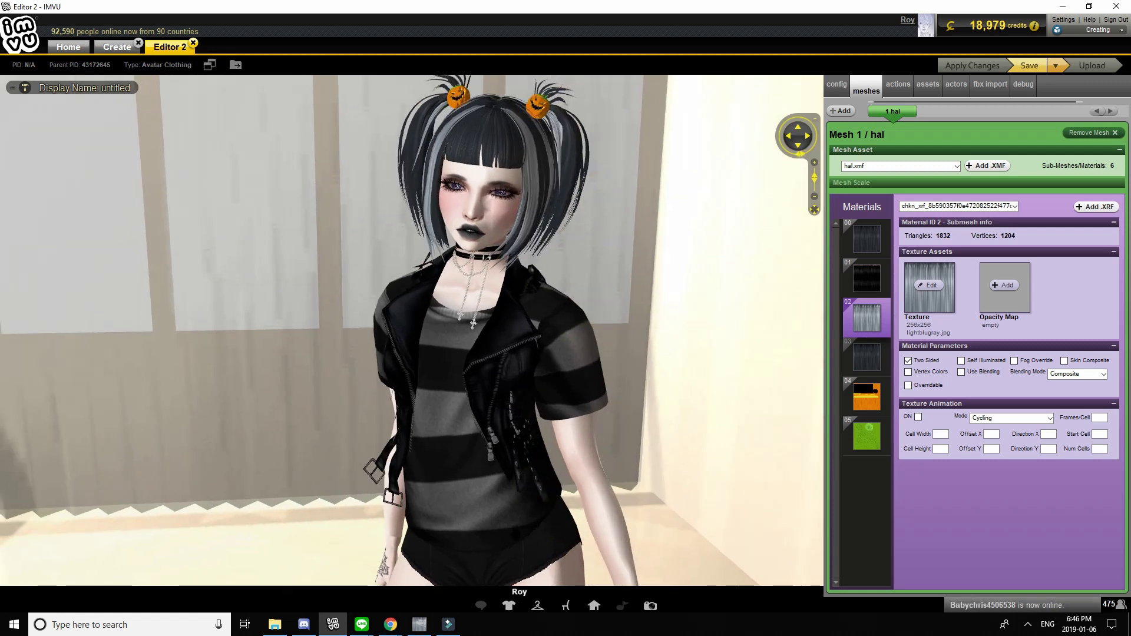
Switch to GIMP and erase the top of Visible copy #2 using a 357 × 87 px rectangular selection feathered at radius 61.1
left_click(417, 624)
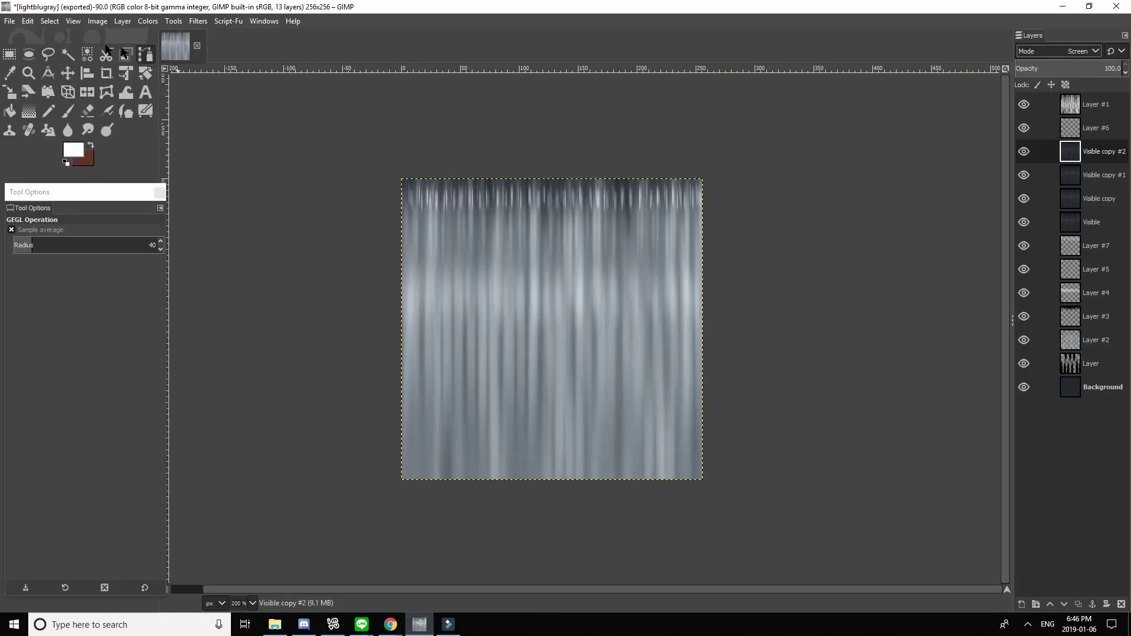
left_click(9, 55)
left_click_drag(50, 273, 101, 272)
mouse_move(350, 143)
left_mouse_down()
mouse_move(724, 247)
mouse_move(771, 245)
left_mouse_up()
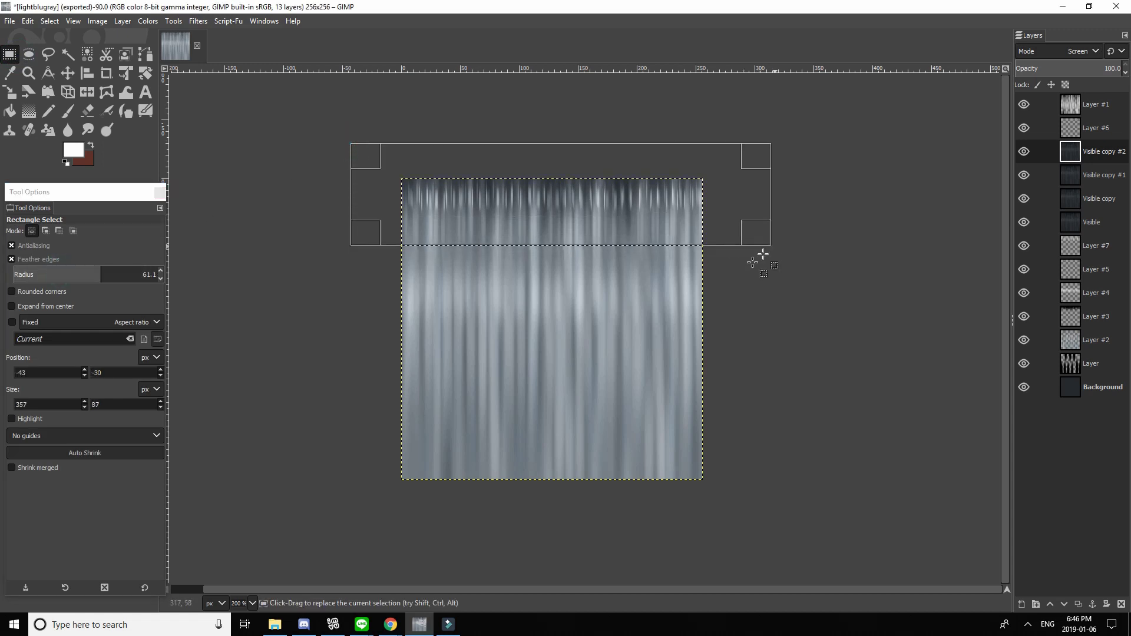
key("Delete")
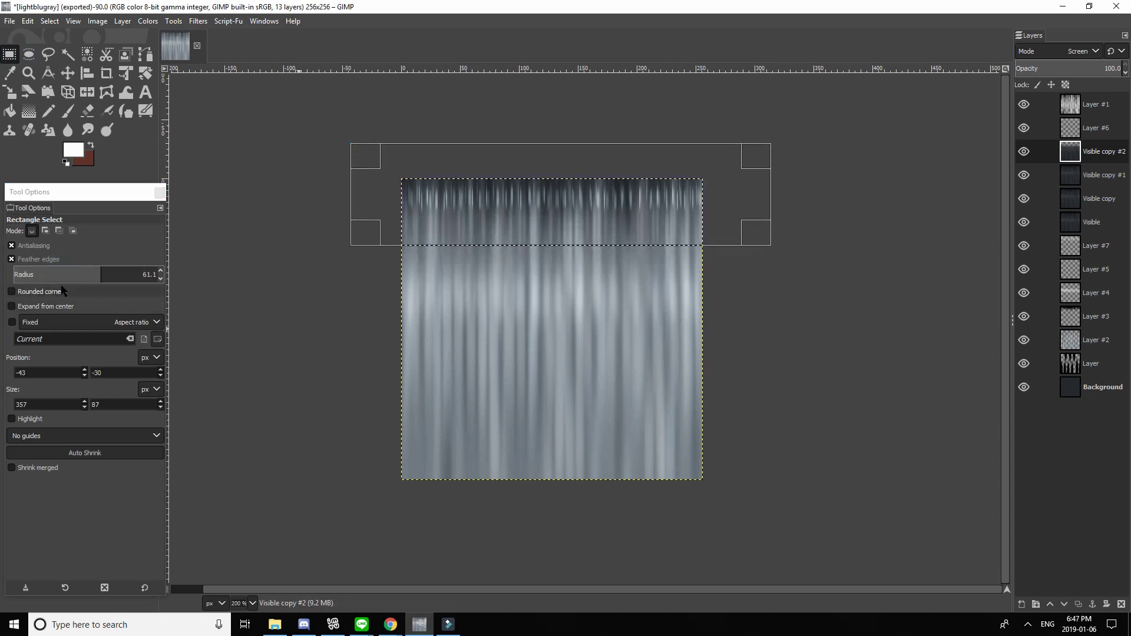
Raise the feather radius to 85.7, extend the top selection slightly, and fade the bottom of Visible copy #2 with a wide rectangular selection
left_click_drag(101, 274, 136, 274)
left_click_drag(528, 243, 529, 252)
left_click_drag(353, 419, 841, 530)
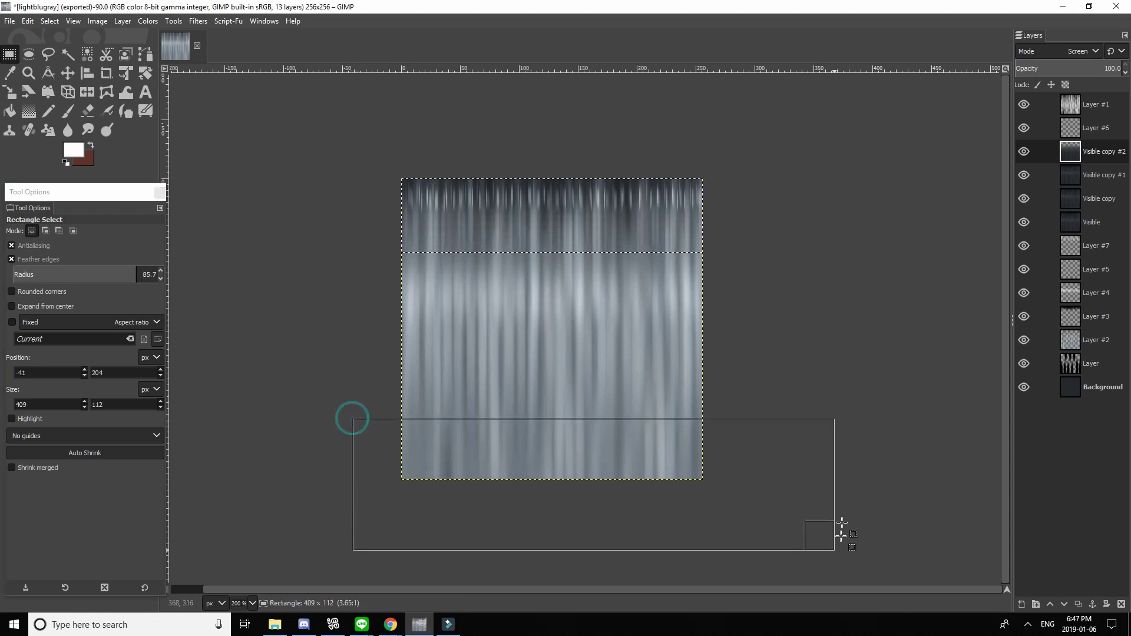
left_click(828, 316)
Hide Layer #7, Layer #5 and Visible copy #1, checking the effect of Layer #1 and Visible copy on the texture
left_click(1092, 129)
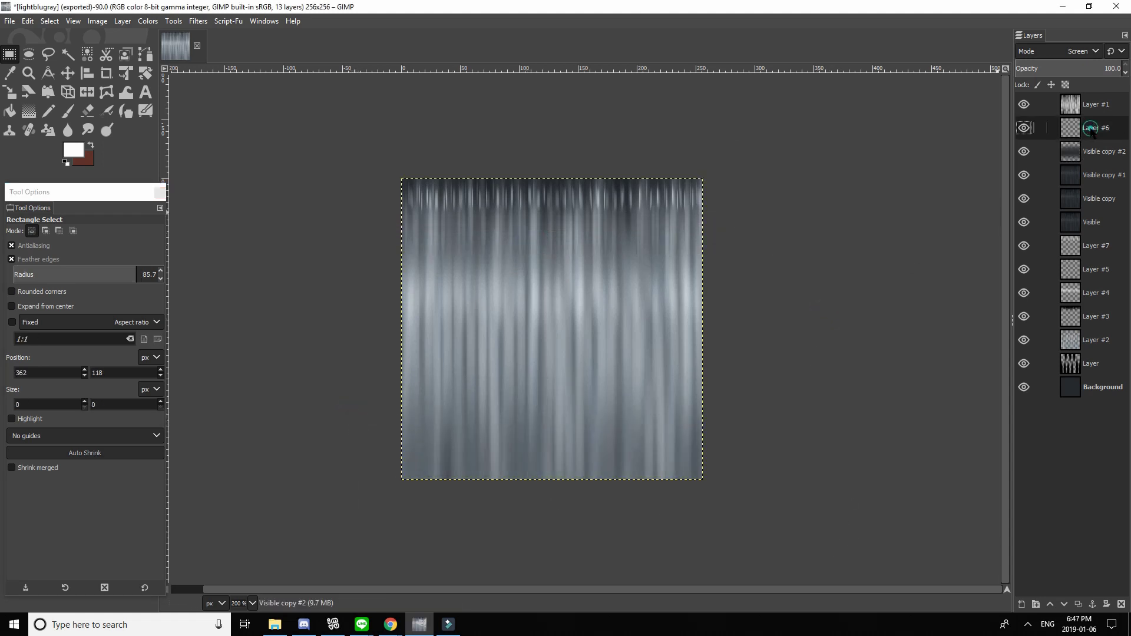
left_click(1024, 105)
left_click(1025, 105)
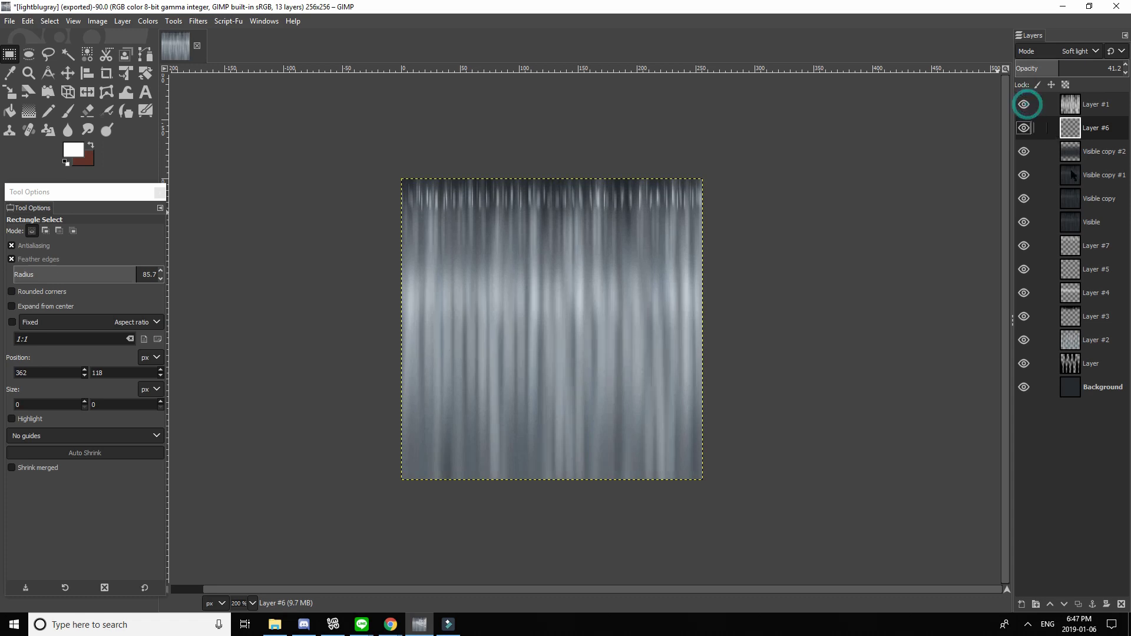
left_click(1078, 248)
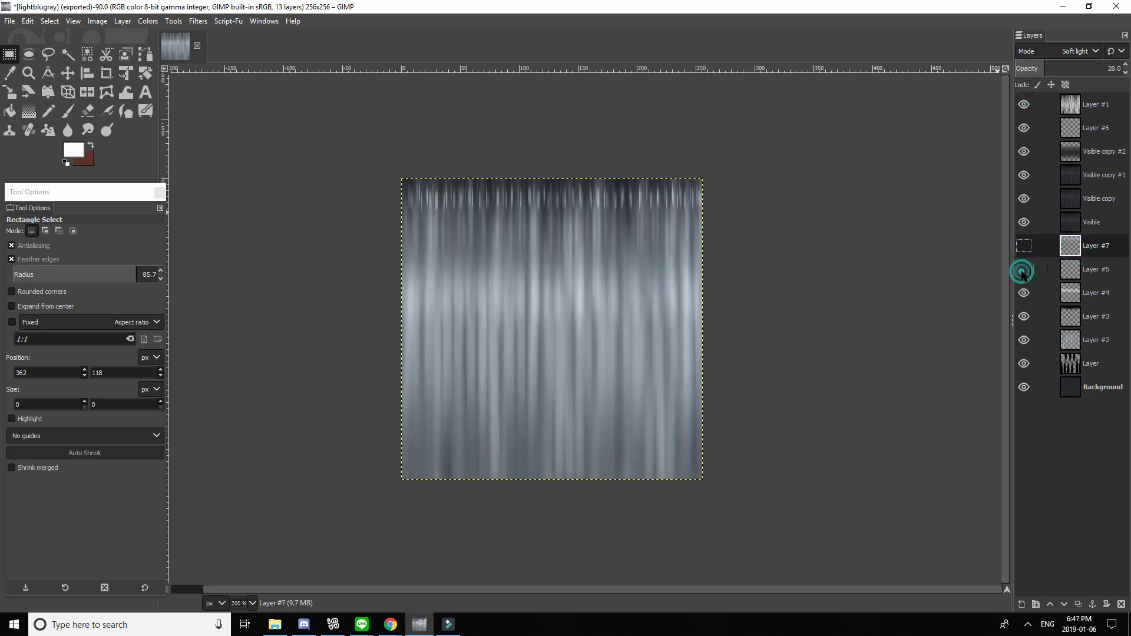
left_click(1083, 180)
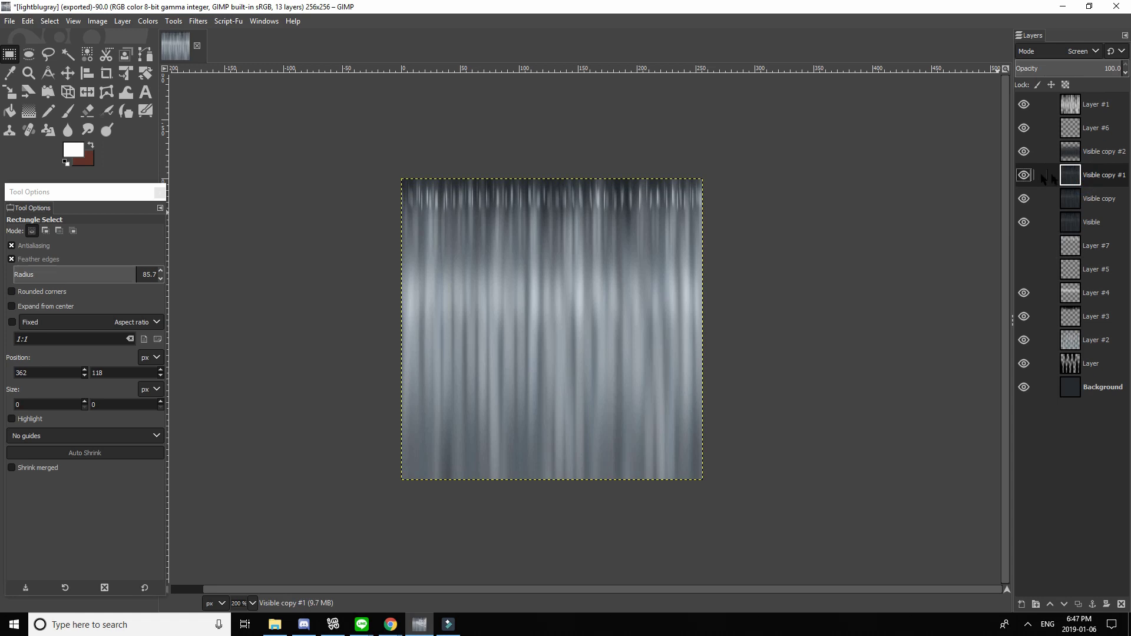
left_click(1025, 176)
left_click(1024, 199)
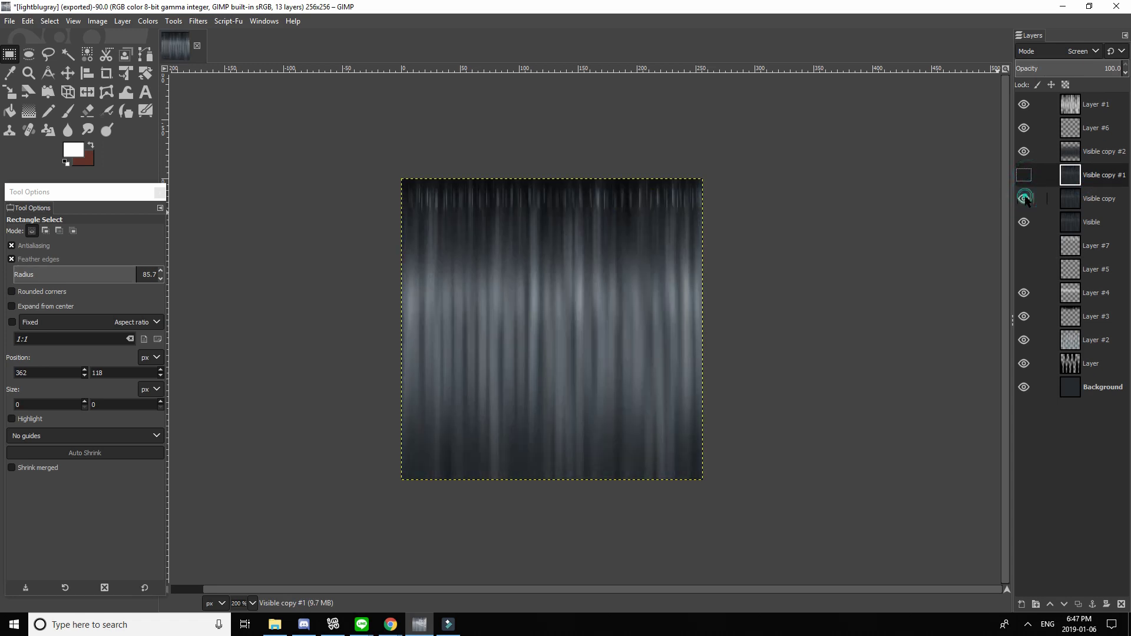
Erase the top strip of Visible copy #1, Visible copy and Visible with a feathered 339 × 84 px rectangular selection, then deselect
left_click(1080, 227)
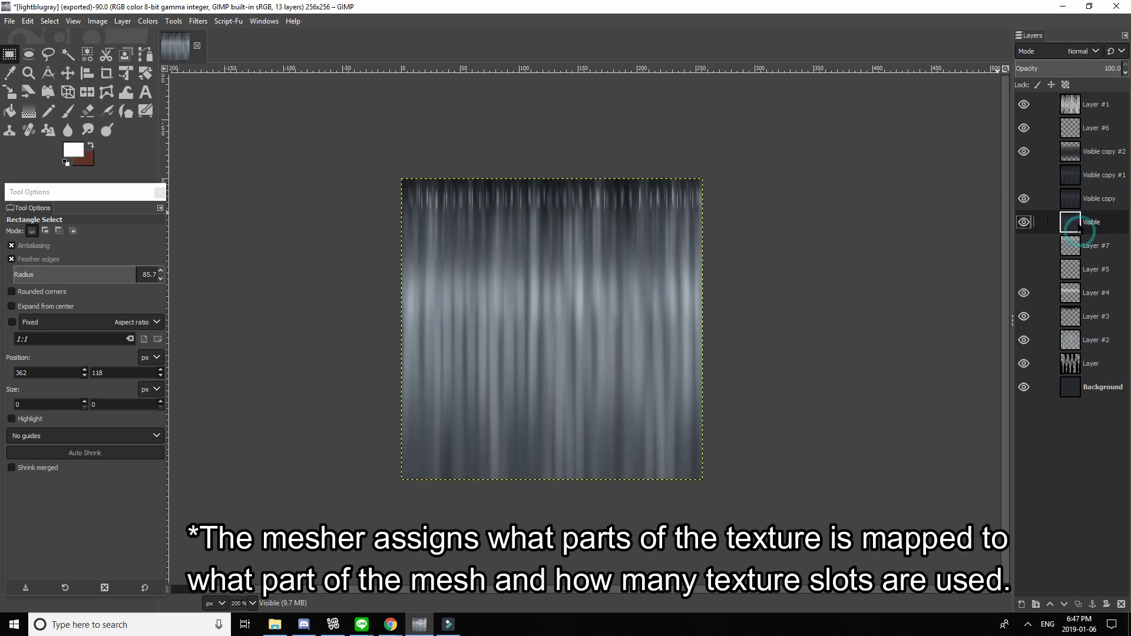
left_click(1079, 176)
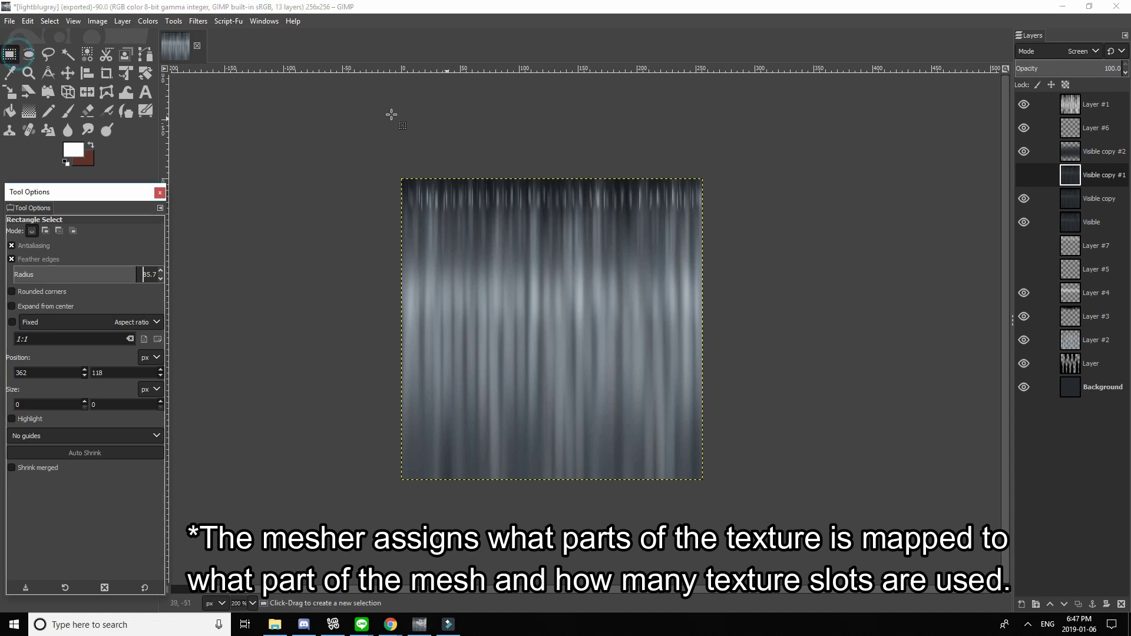
left_click_drag(375, 123, 774, 222)
left_click(1075, 198)
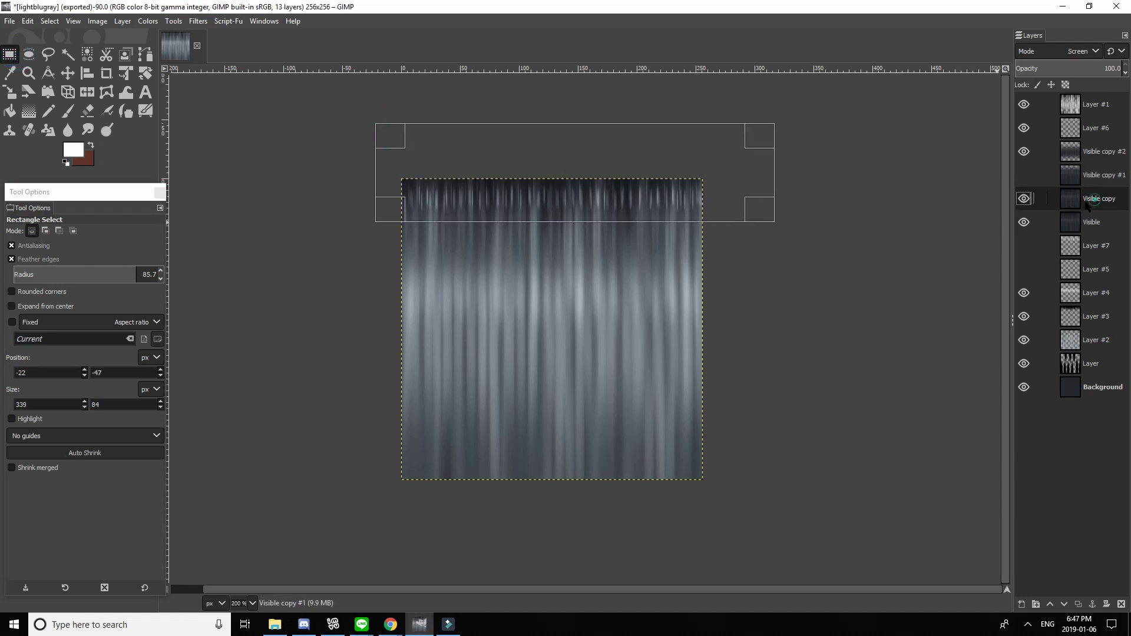
key("Delete")
left_click(1071, 222)
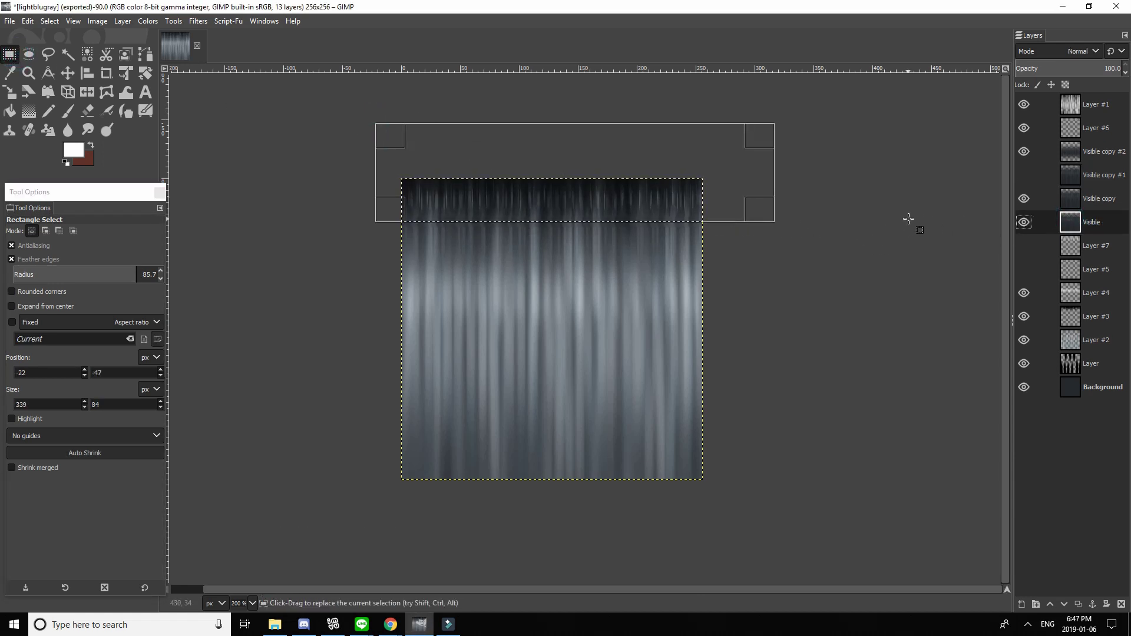
left_click(909, 219)
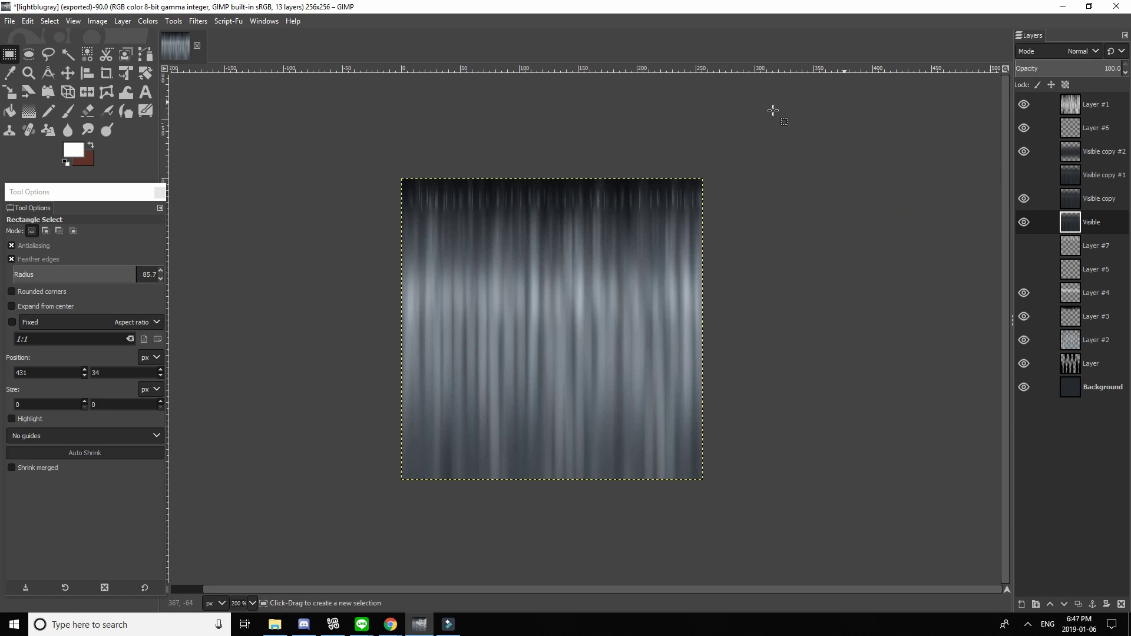
Export the texture over the existing lightblugray.jpg in the Hair folder at JPEG quality 100
key("shift+ctrl+e")
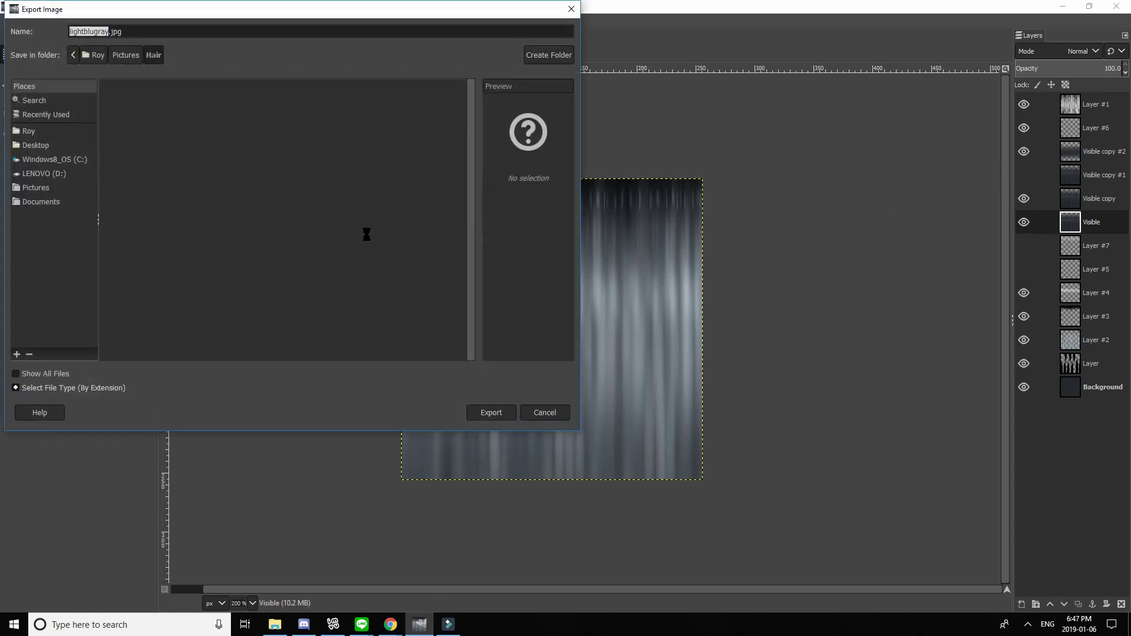
key("Return")
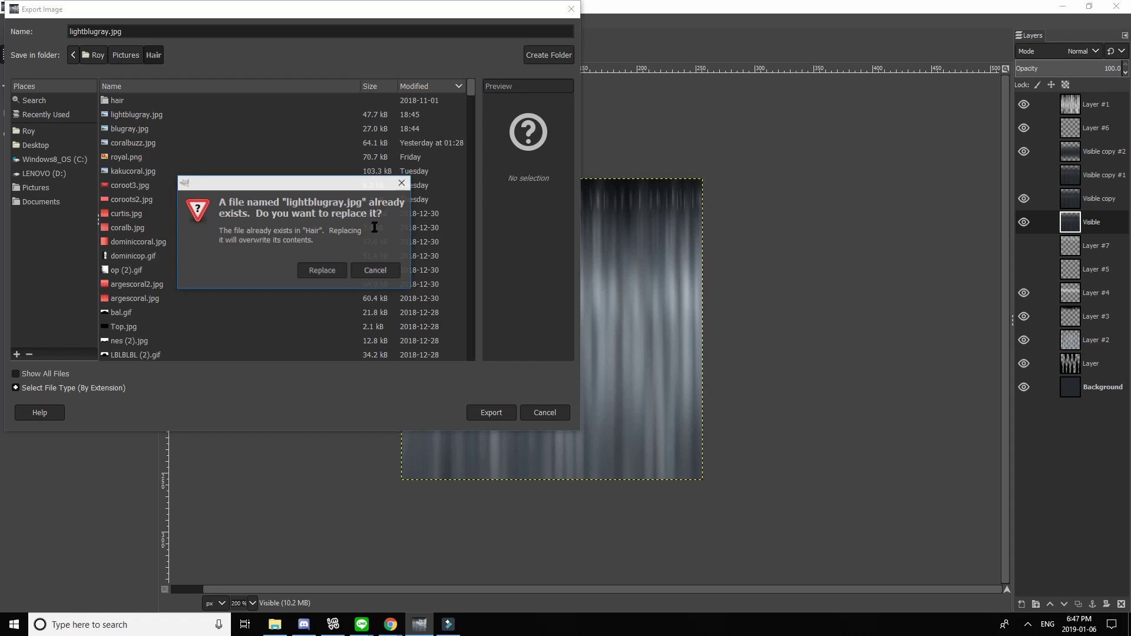
left_click(322, 270)
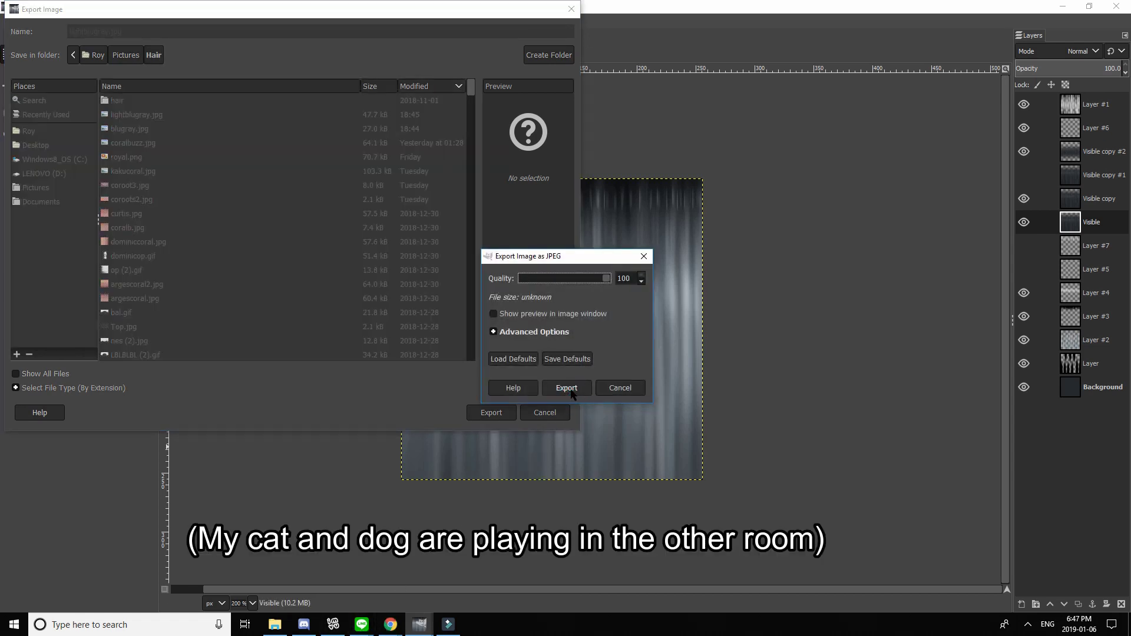
left_click(569, 392)
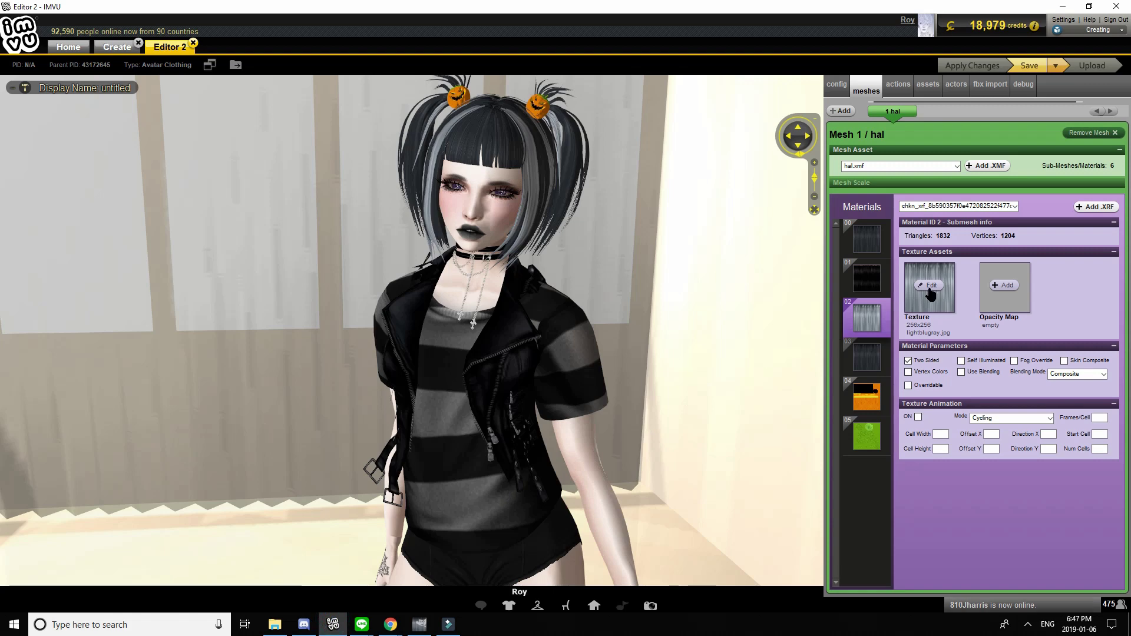
Switch to IMVU, reload lightblugray.jpg as material 02's texture, and view the hair from another angle
left_click(925, 288)
left_click(927, 287)
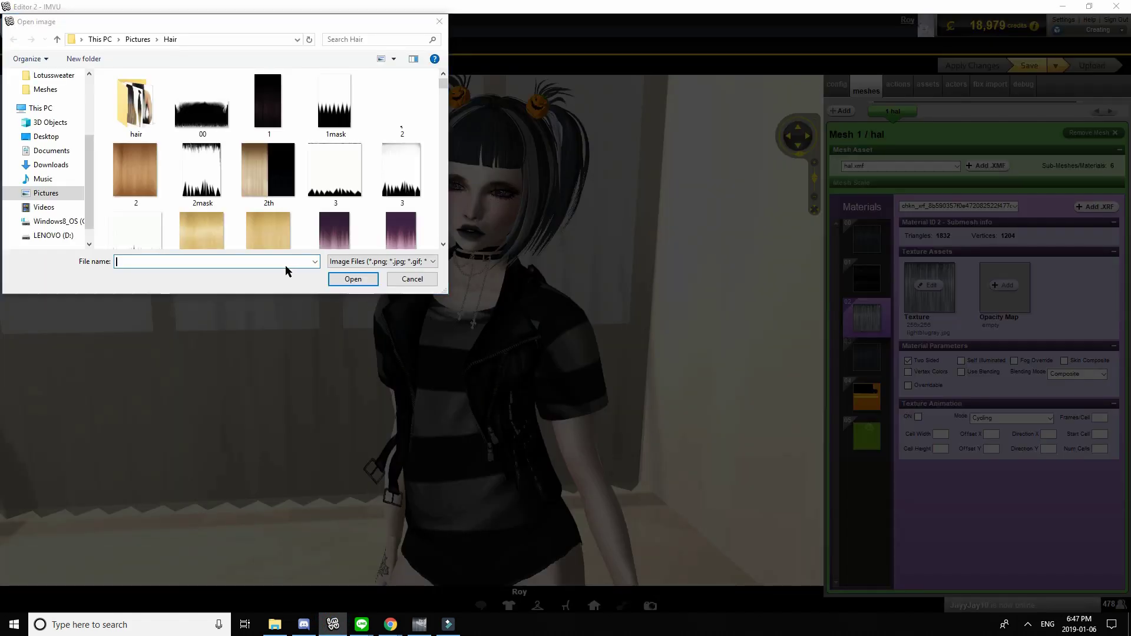
type("light")
key("Down")
key("Return")
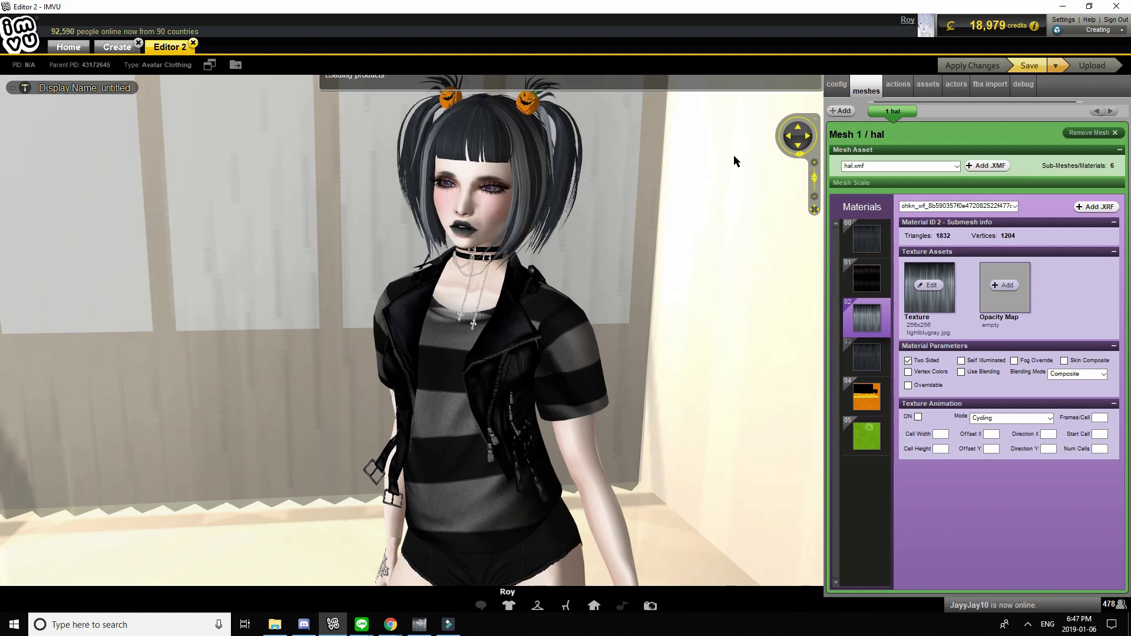
left_click_drag(705, 172, 755, 181)
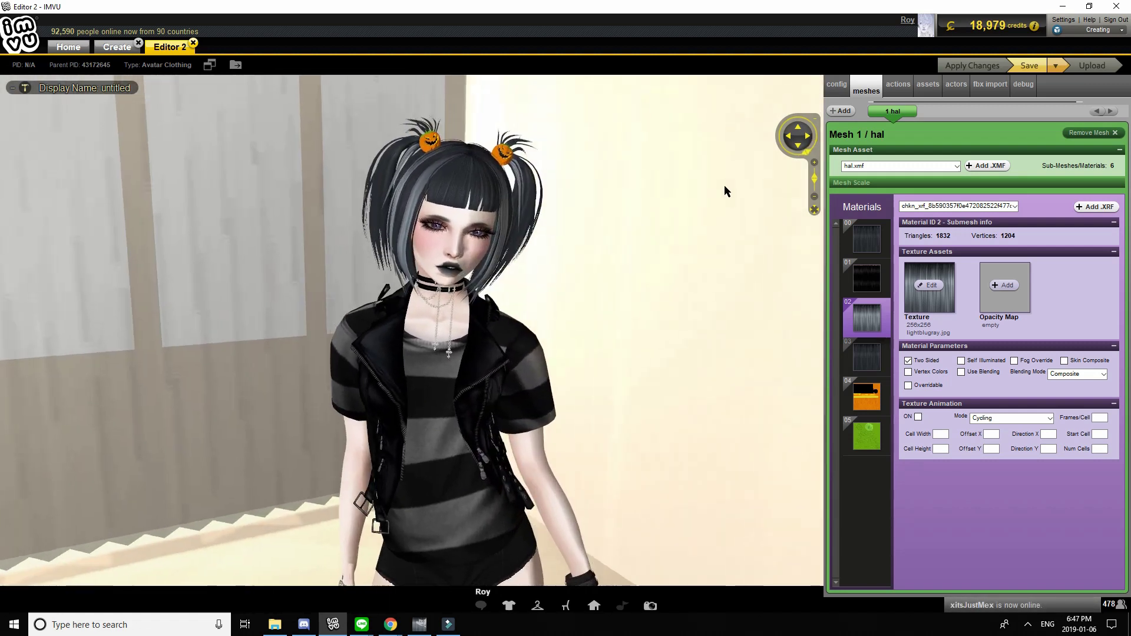
Replace material 04's opacity map with bl.gif from the Pictures folder
left_click(872, 405)
mouse_move(640, 213)
left_mouse_down()
mouse_move(478, 196)
mouse_move(643, 194)
mouse_move(650, 205)
left_mouse_up()
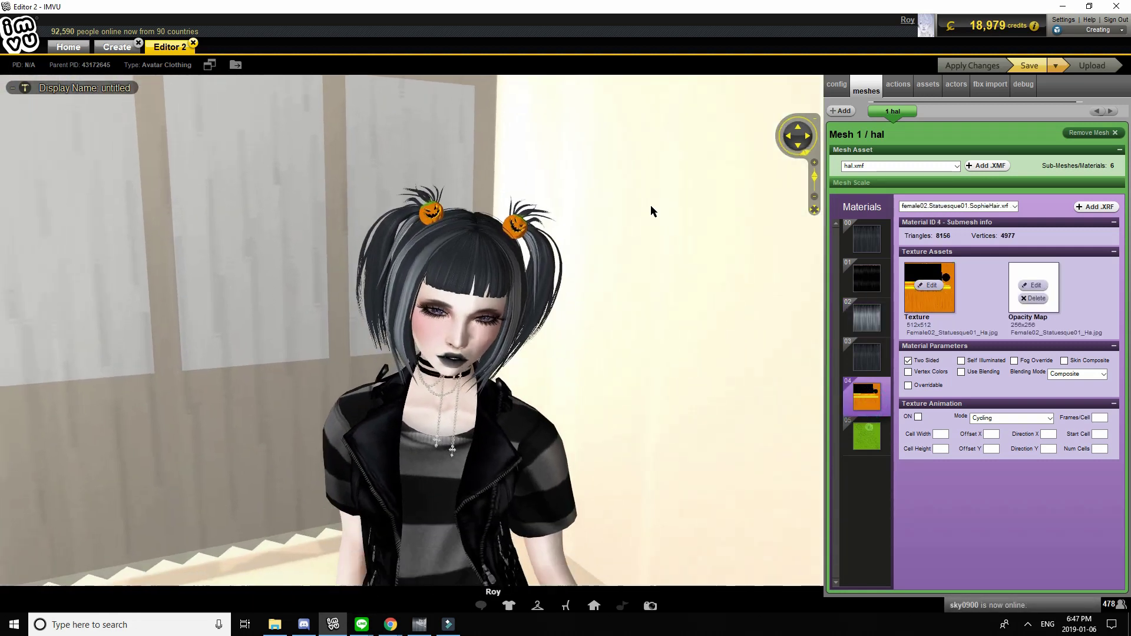
left_click(1037, 285)
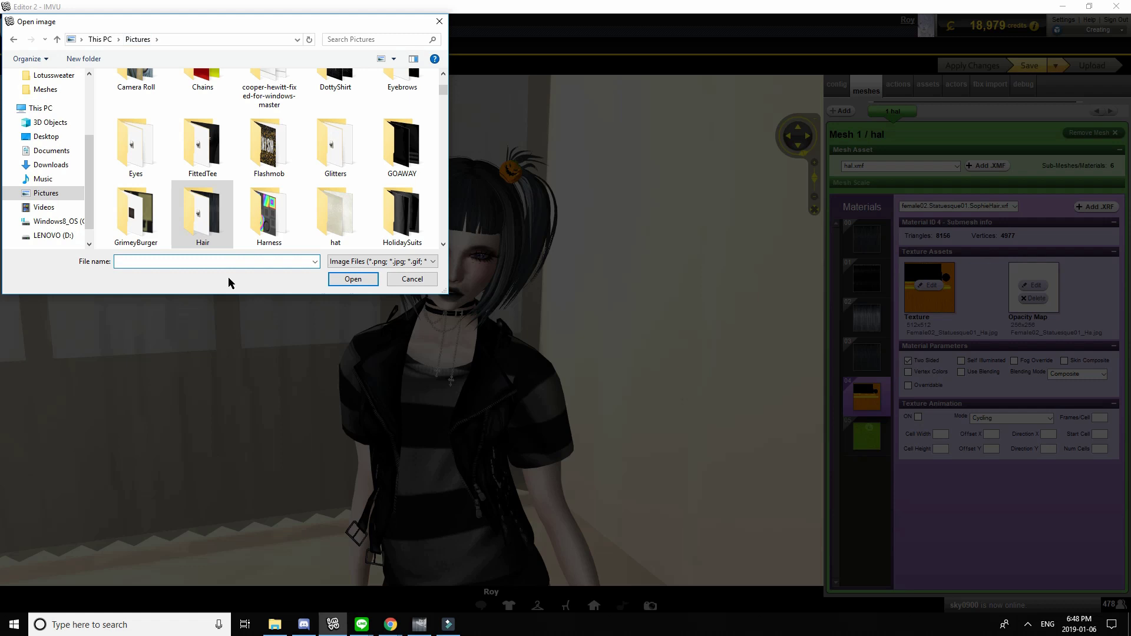
type("bl.gif")
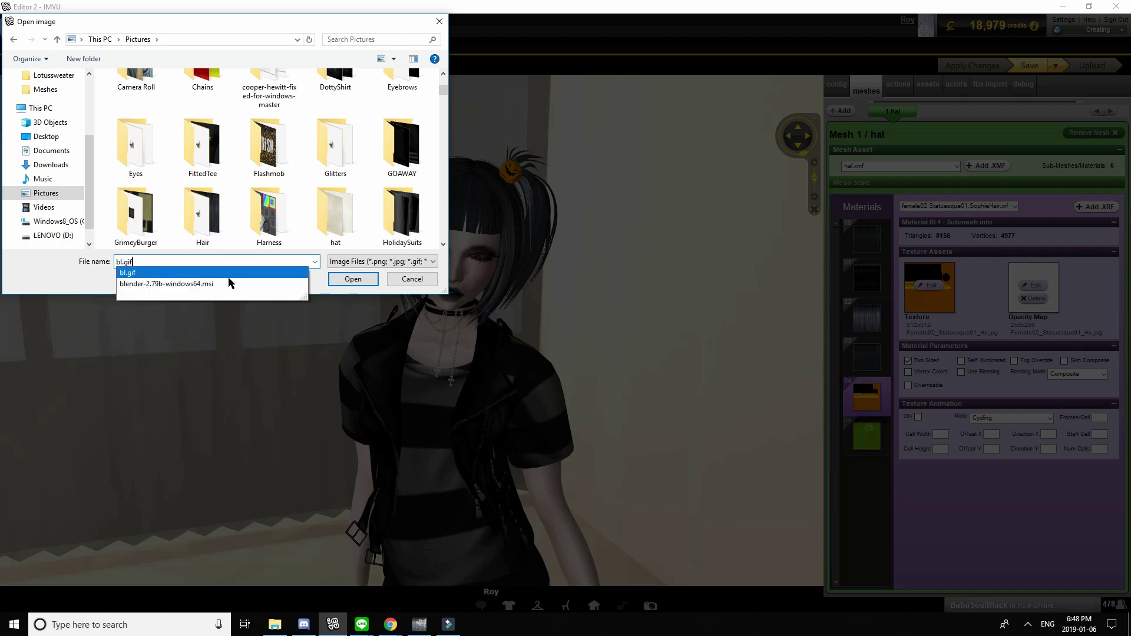
left_click(228, 275)
key("Return")
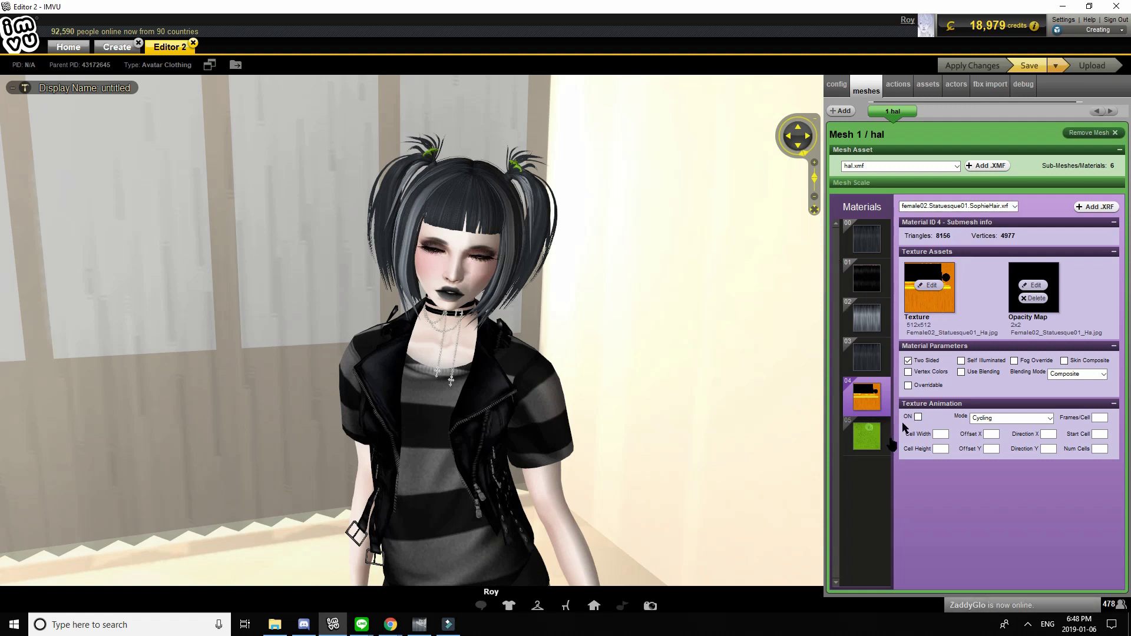
Assign the female02.Statuesque01.SophieHair.xrf material to material 05 and apply the changes
left_click(868, 430)
left_click(932, 206)
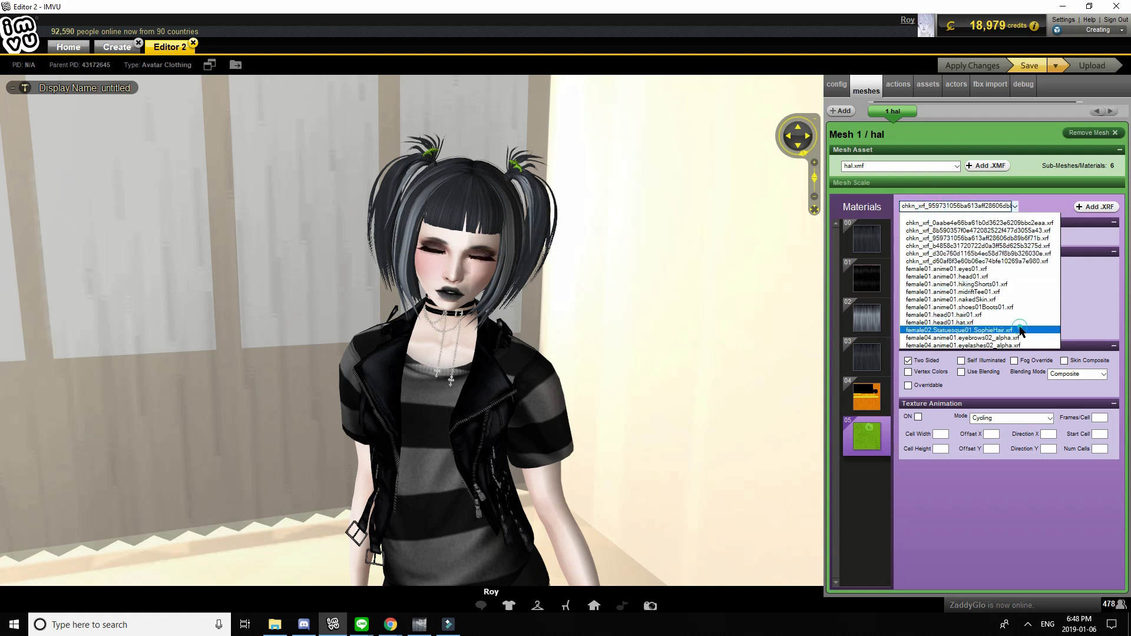
left_click(955, 329)
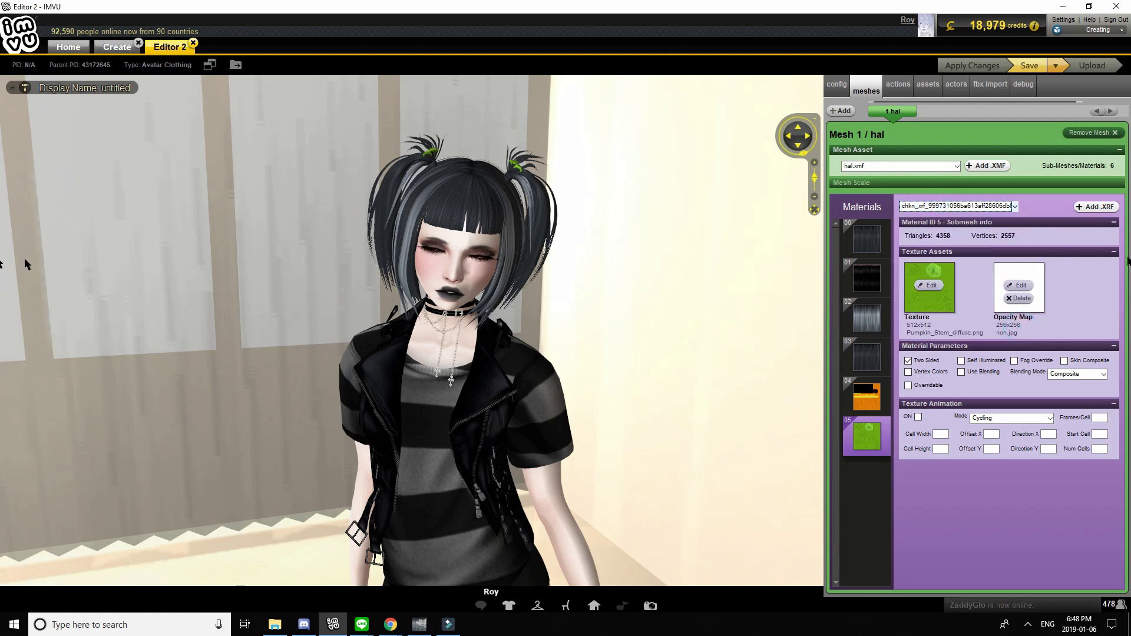
left_click(967, 66)
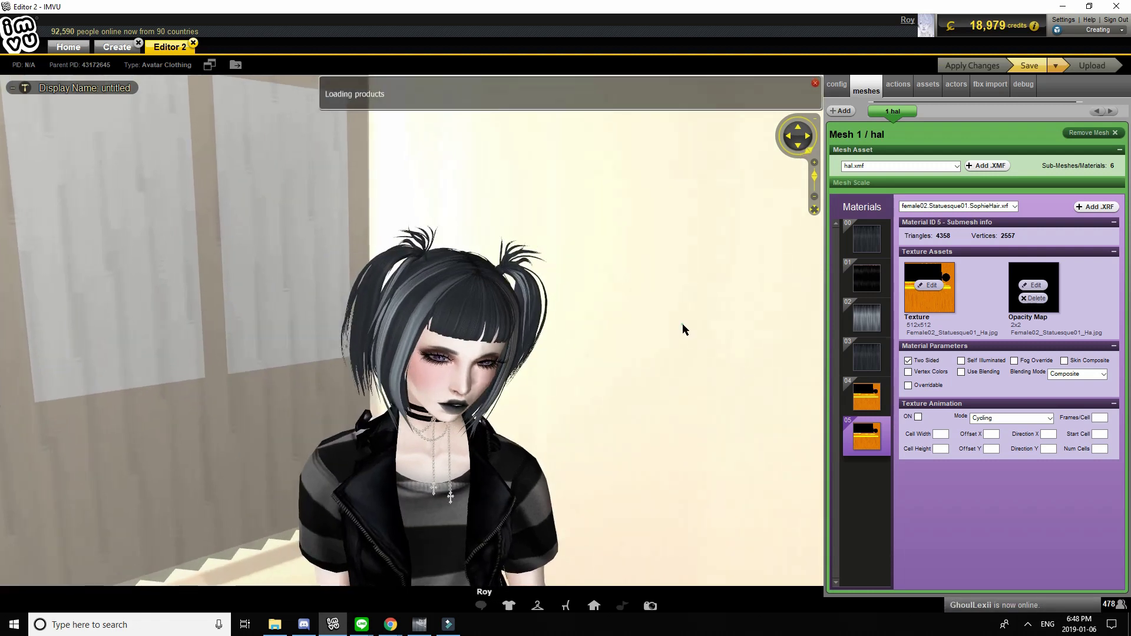
mouse_move(682, 323)
left_mouse_down()
mouse_move(610, 327)
mouse_move(688, 316)
left_mouse_up()
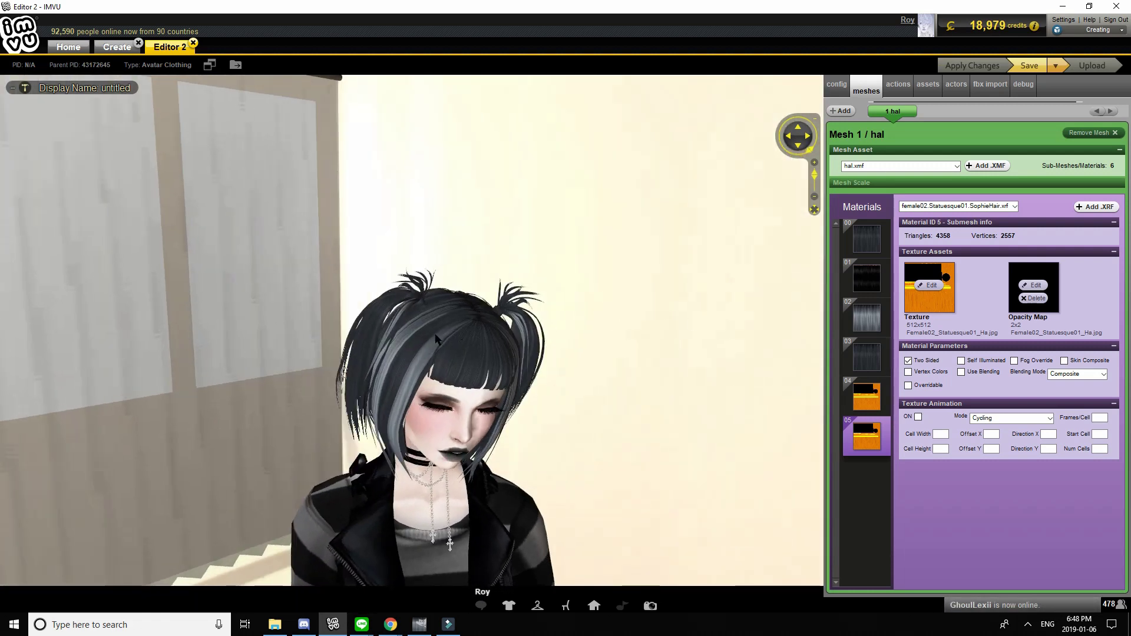
Select material 02 and inspect the hair on the avatar from the side and the back
left_click_drag(516, 426, 699, 418)
left_click(861, 324)
left_click_drag(552, 468, 565, 367)
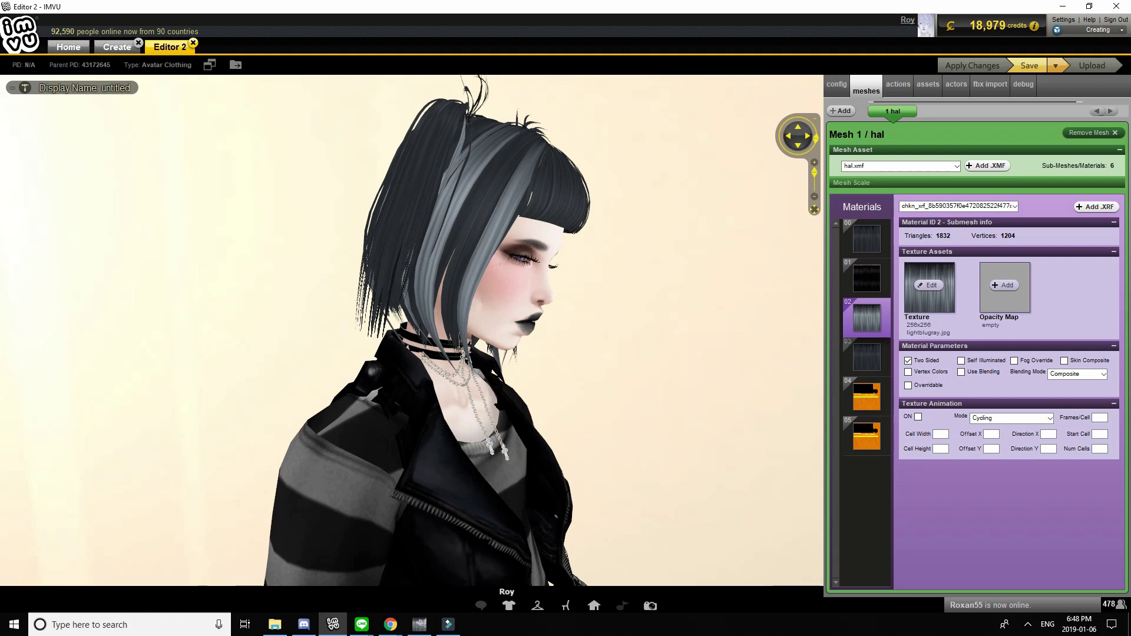
left_click_drag(498, 396, 625, 385)
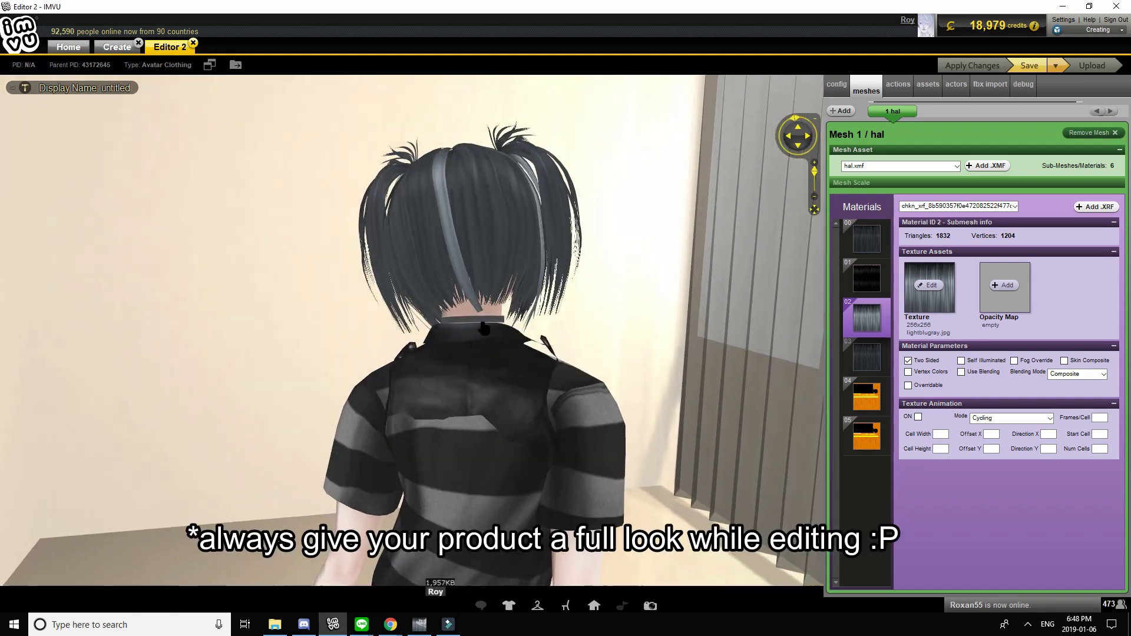
Try 3.gif from the Hair folder as material 02's opacity map, check the back of the hair and browse for an alternative map
left_click(1008, 288)
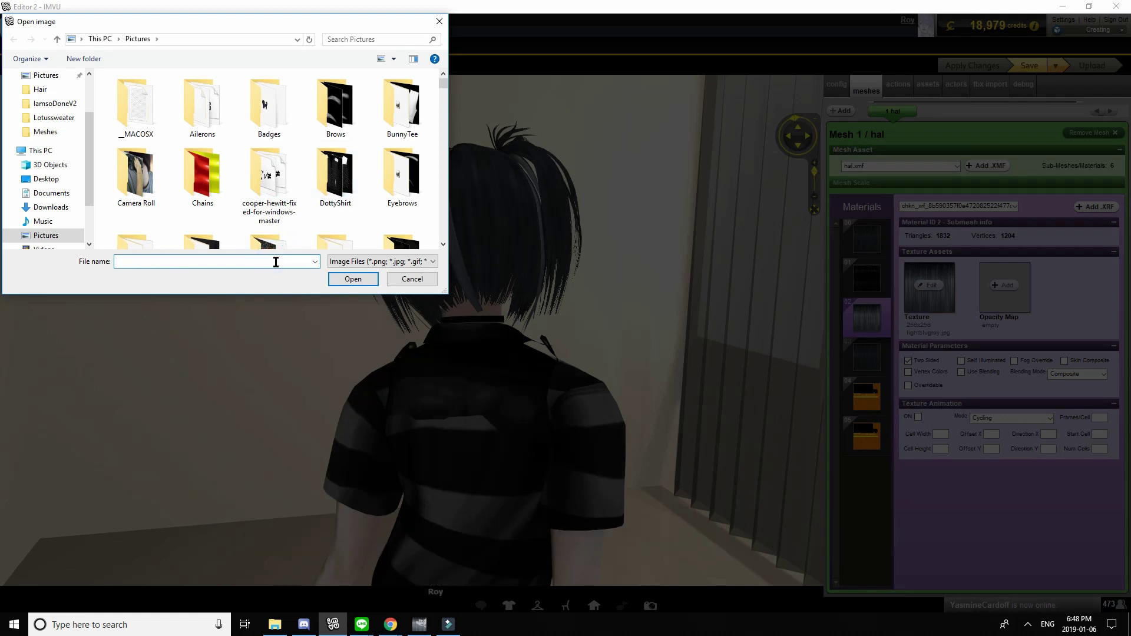
type("hai")
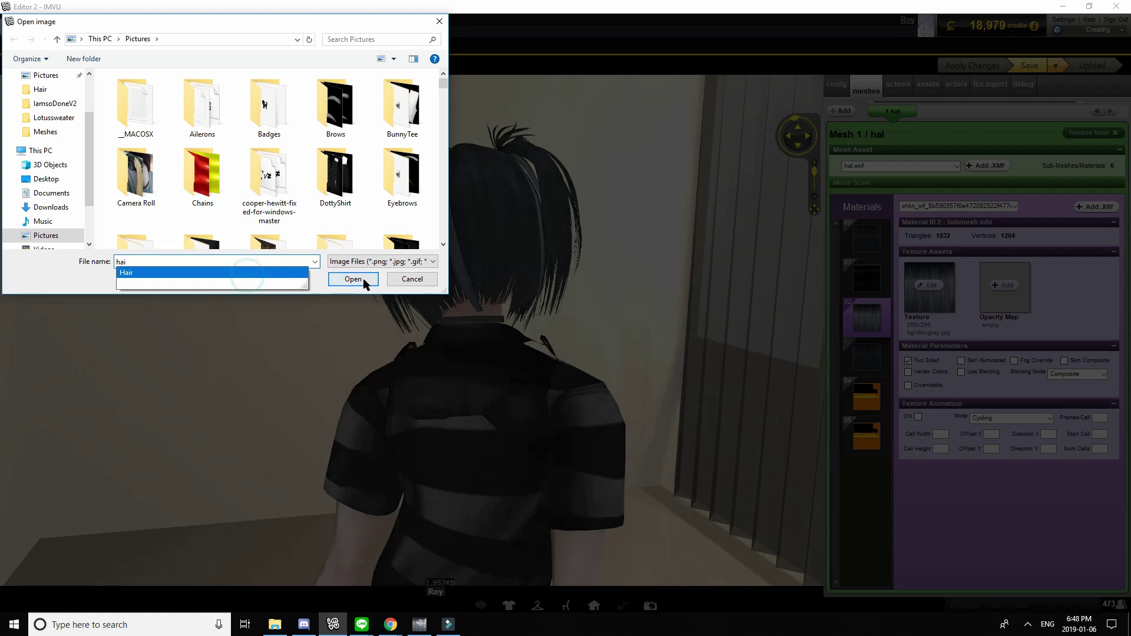
left_click(200, 272)
left_click(345, 280)
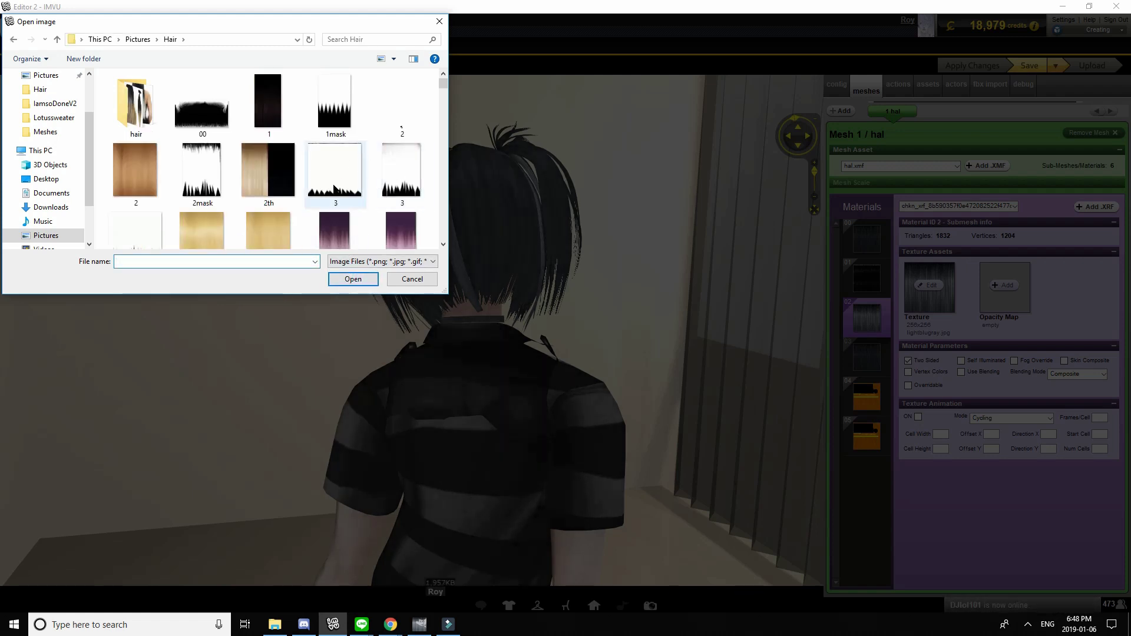
double_click(334, 189)
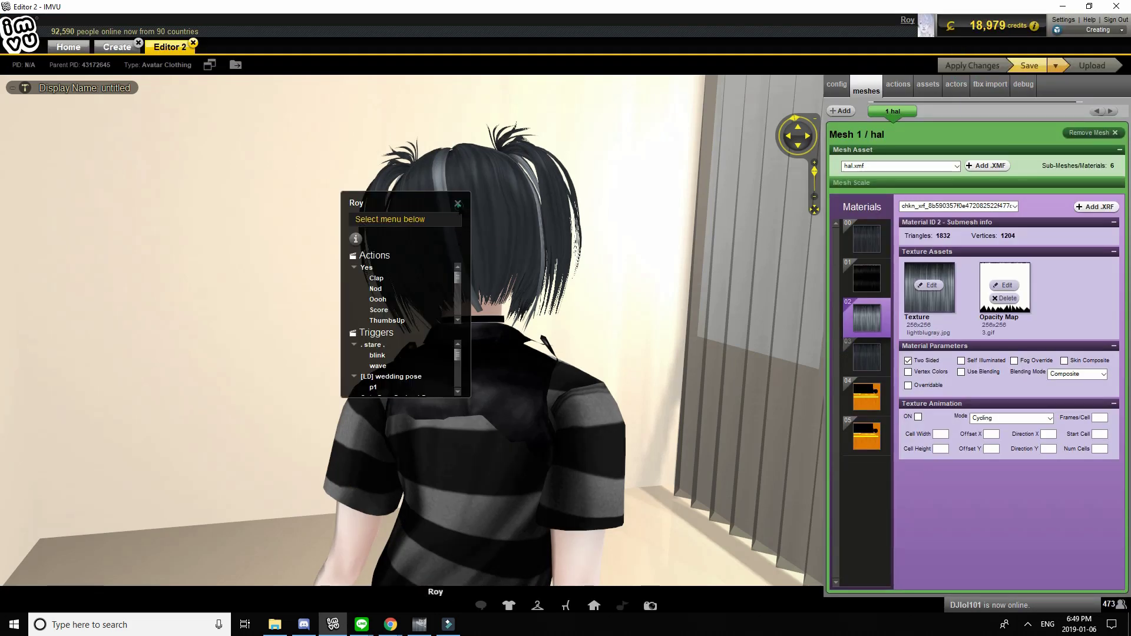
left_click(457, 204)
mouse_move(699, 331)
left_mouse_down()
mouse_move(724, 330)
mouse_move(607, 329)
mouse_move(685, 331)
left_mouse_up()
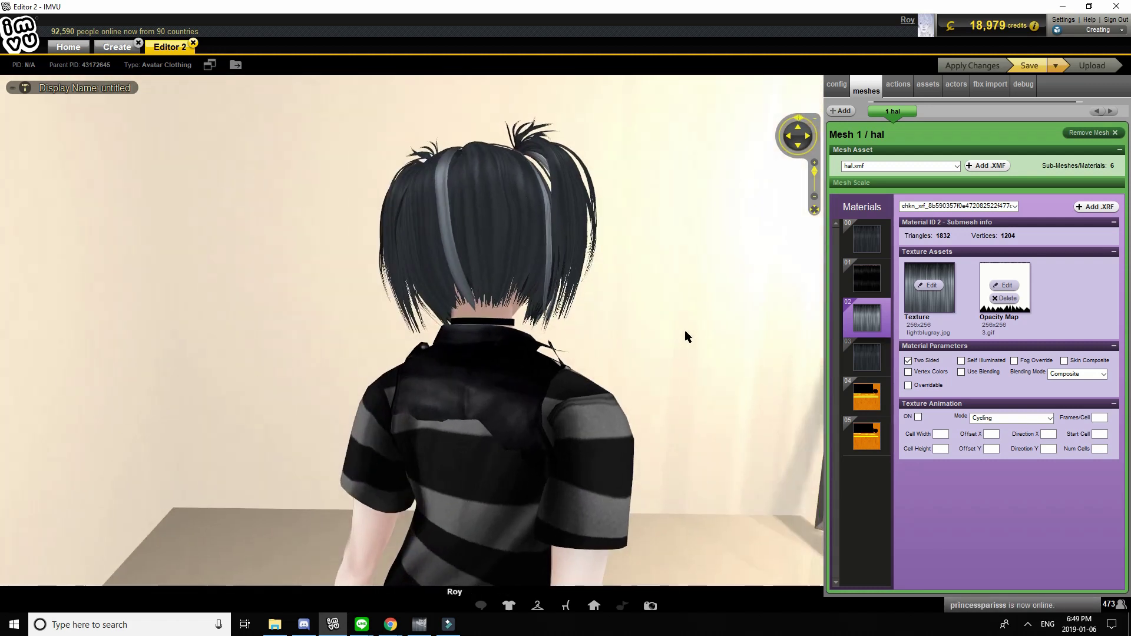
left_click(1005, 285)
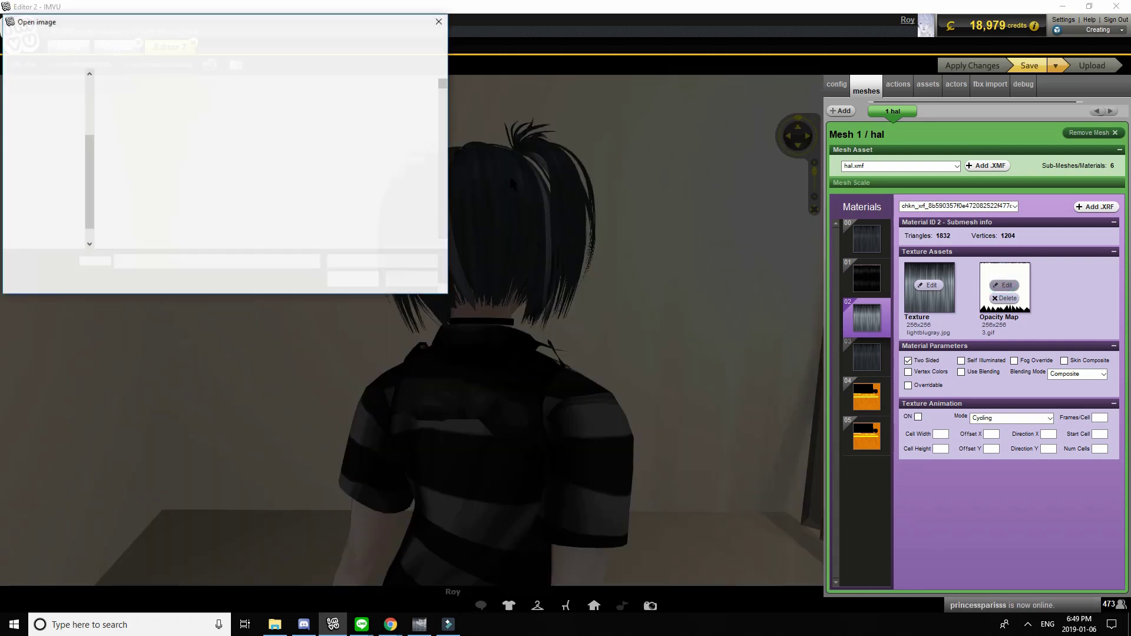
left_click_drag(442, 83, 452, 159)
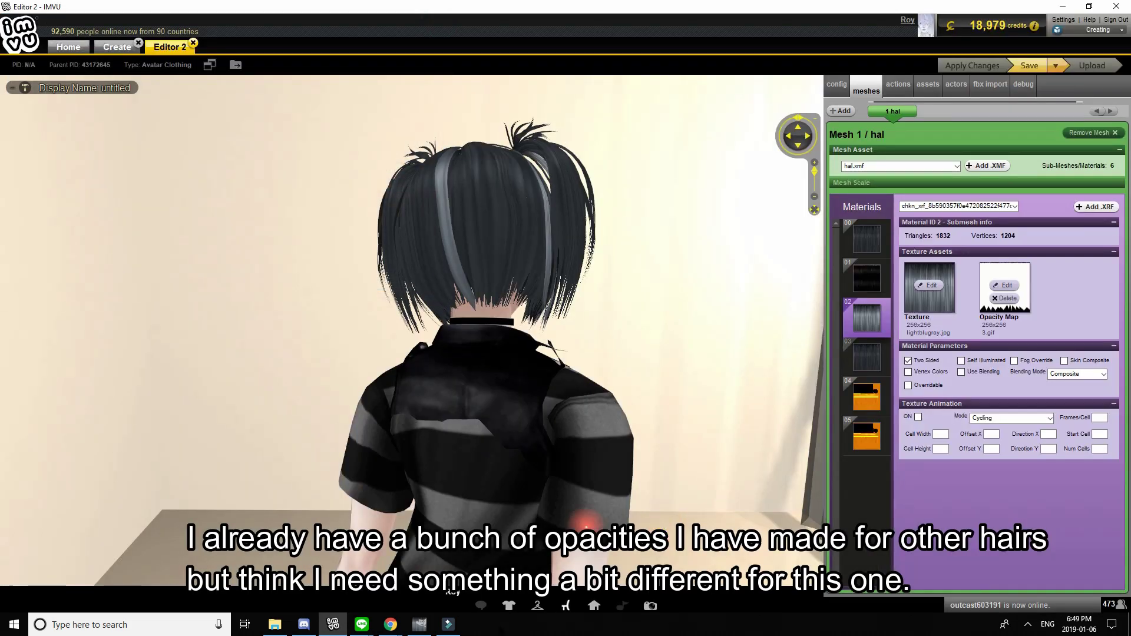
Switch to GIMP, create a new 256 × 256 px image and fill its background with white
left_click(425, 624)
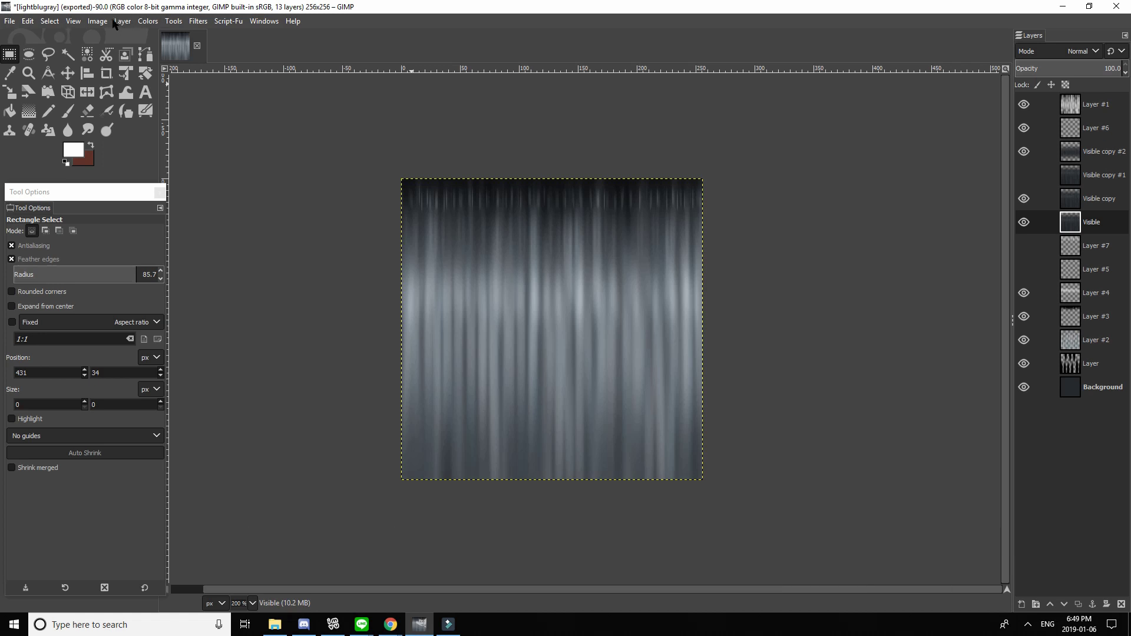
left_click(12, 22)
left_click(23, 34)
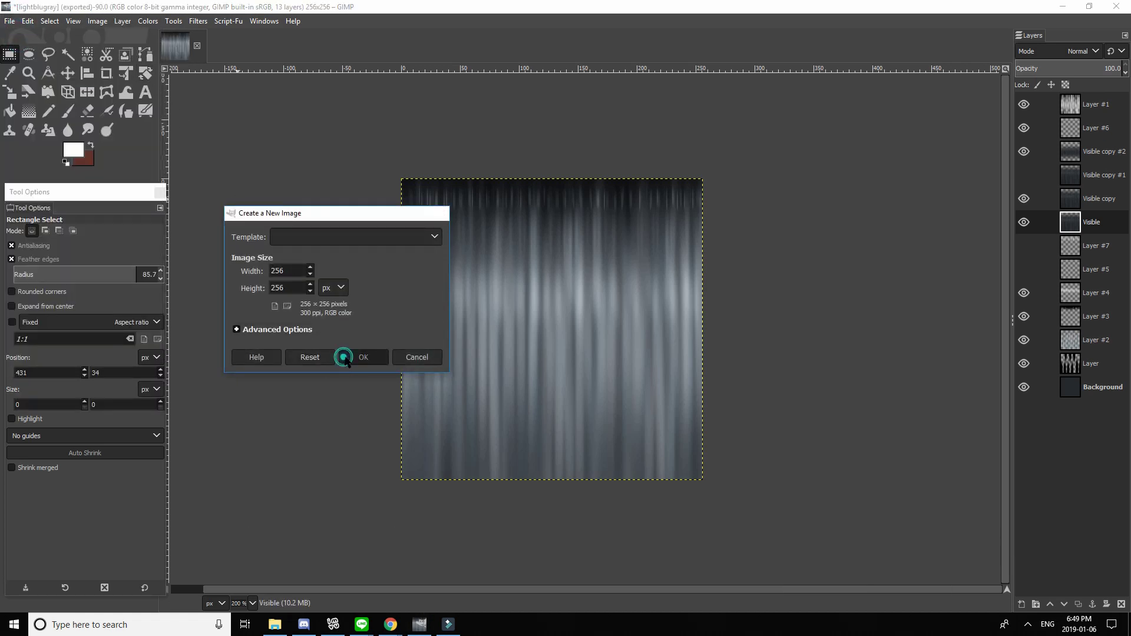
left_click(345, 357)
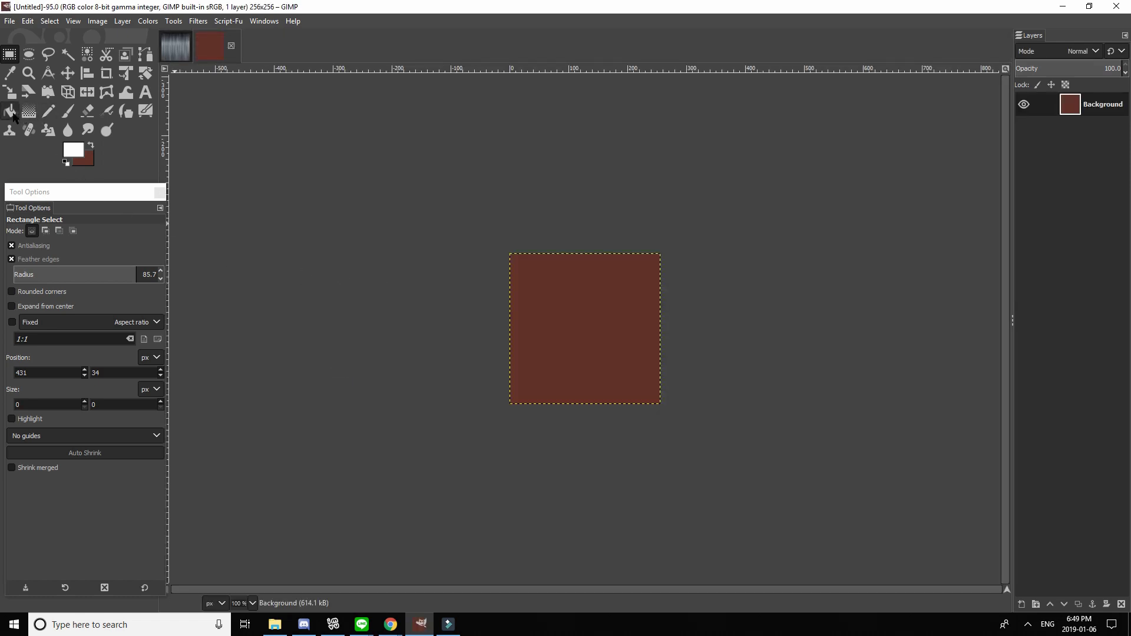
left_click(11, 111)
left_click(562, 328)
Add a transparent 256 × 256 px layer above the background and set the foreground color to black (000000)
left_click(122, 21)
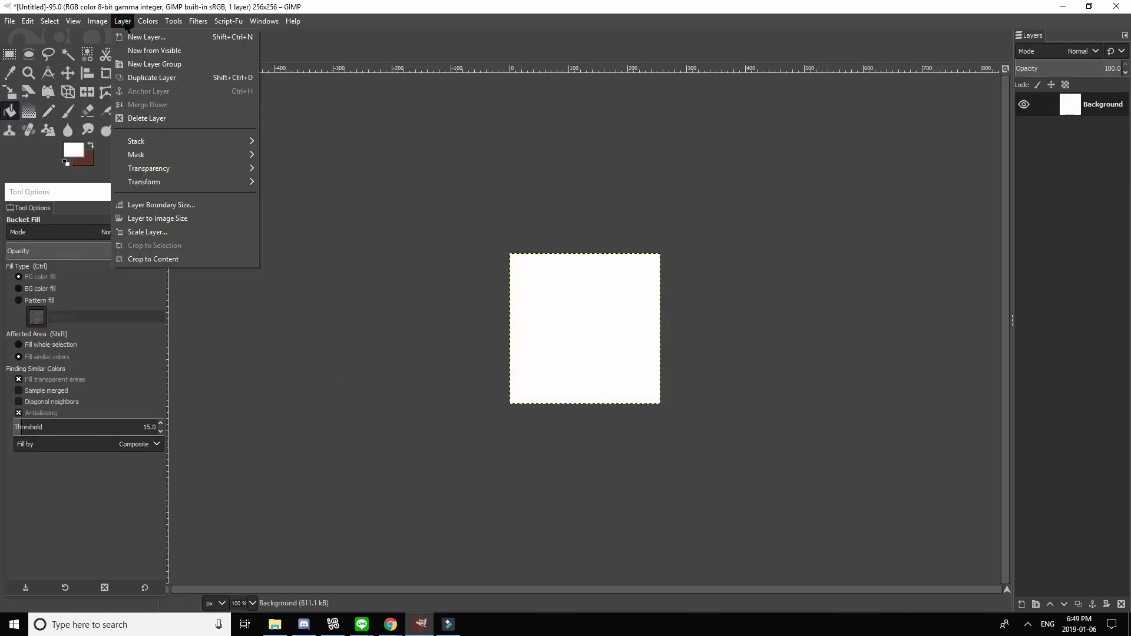
left_click(144, 35)
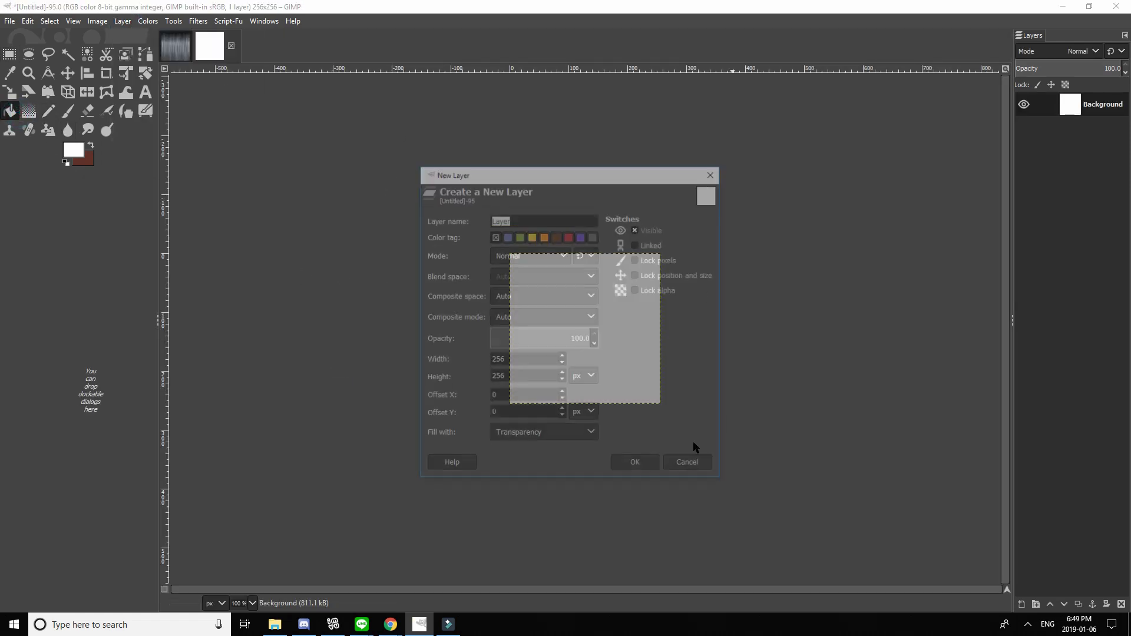
left_click(637, 466)
left_click(73, 150)
left_click(177, 276)
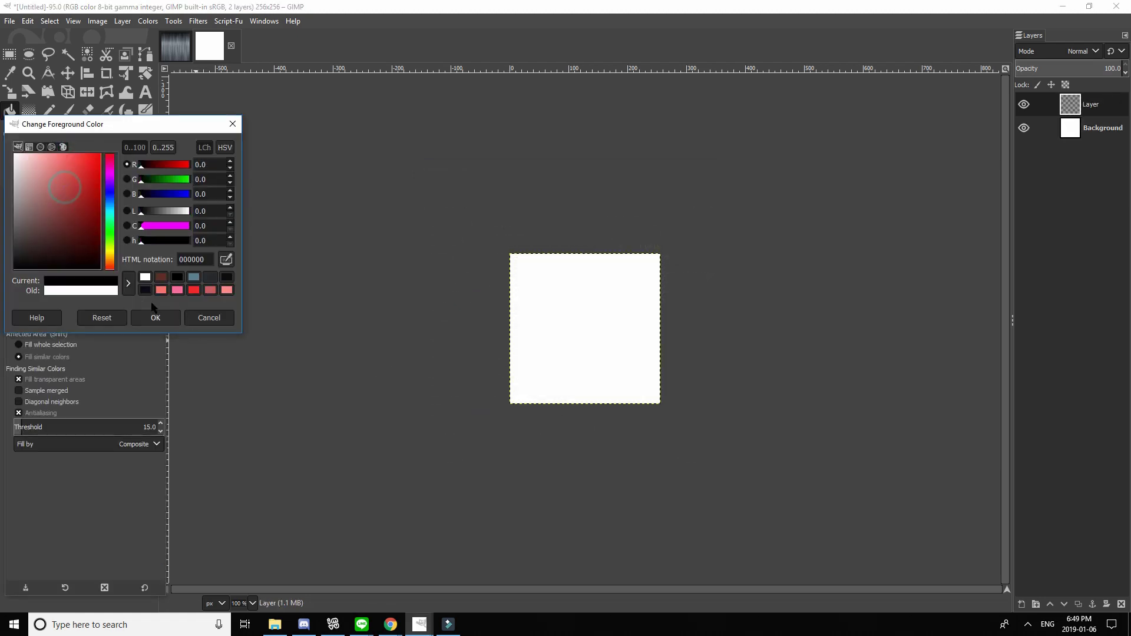
left_click(155, 318)
Paint spiky black strands along the image's lower edge with the Paintbrush at size 163.49, aspect ratio -15.90 and jitter on
left_click(66, 111)
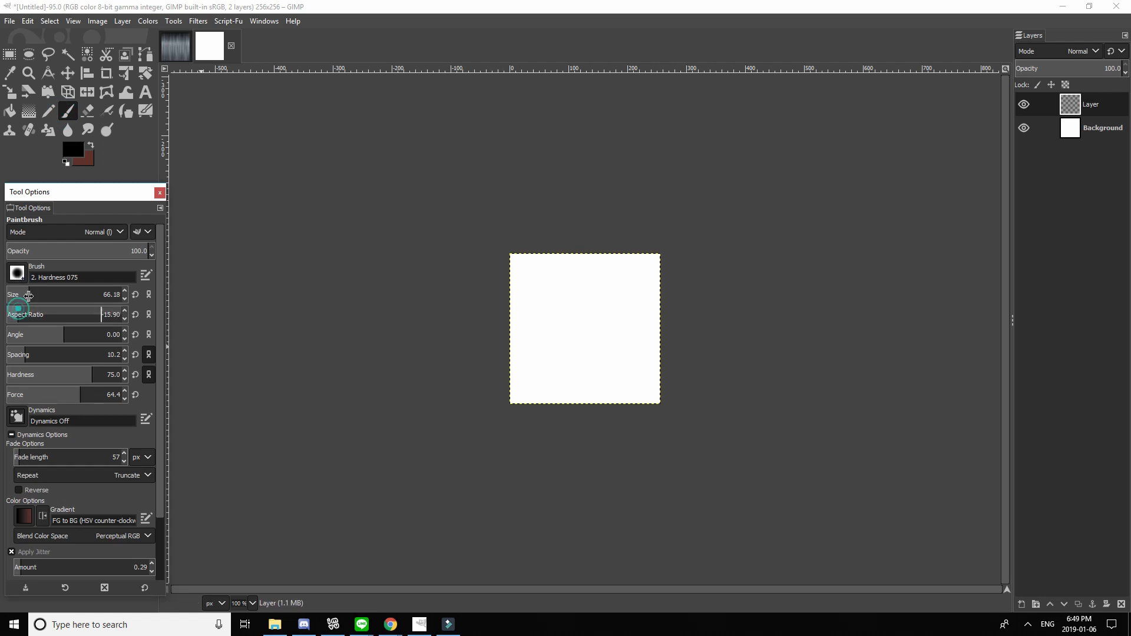
left_click_drag(509, 419, 729, 425)
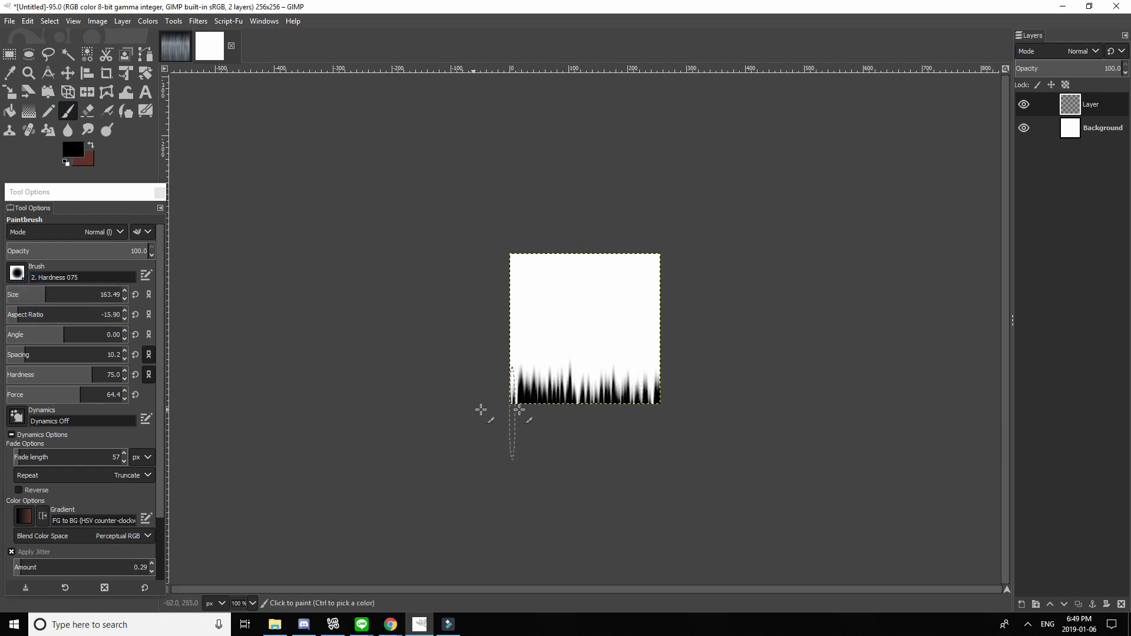
mouse_move(511, 403)
left_mouse_down()
mouse_move(715, 399)
mouse_move(433, 401)
left_mouse_up()
Thin the upper tips of the black strands with the Eraser and undo the last pass
left_click(88, 110)
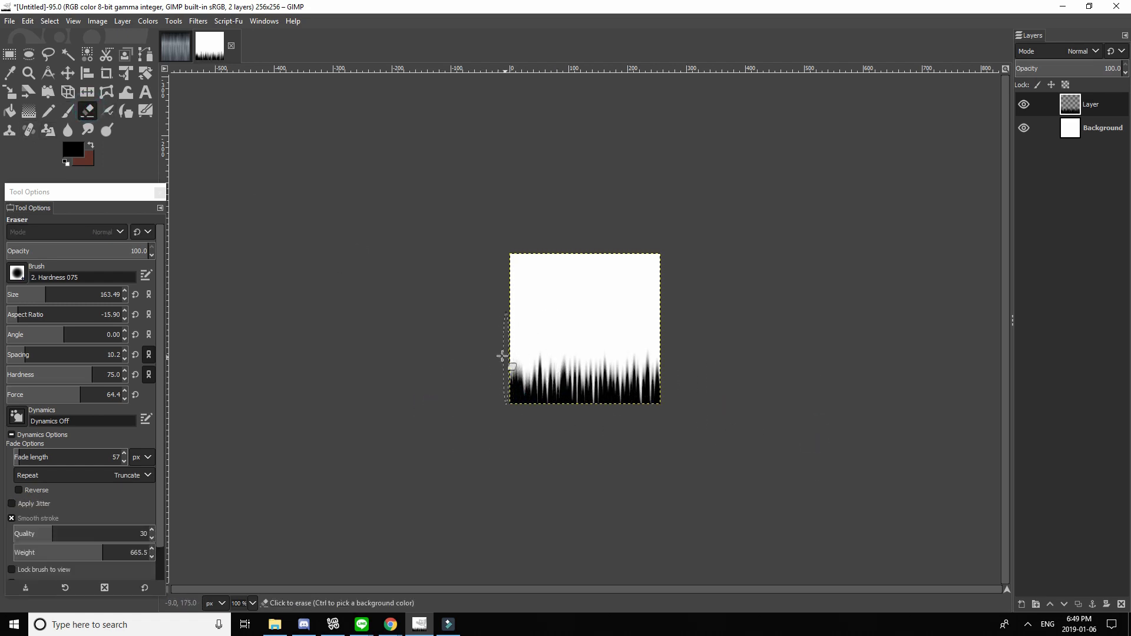
left_click(690, 354, "ctrl+shift")
left_click(386, 347, "ctrl+shift")
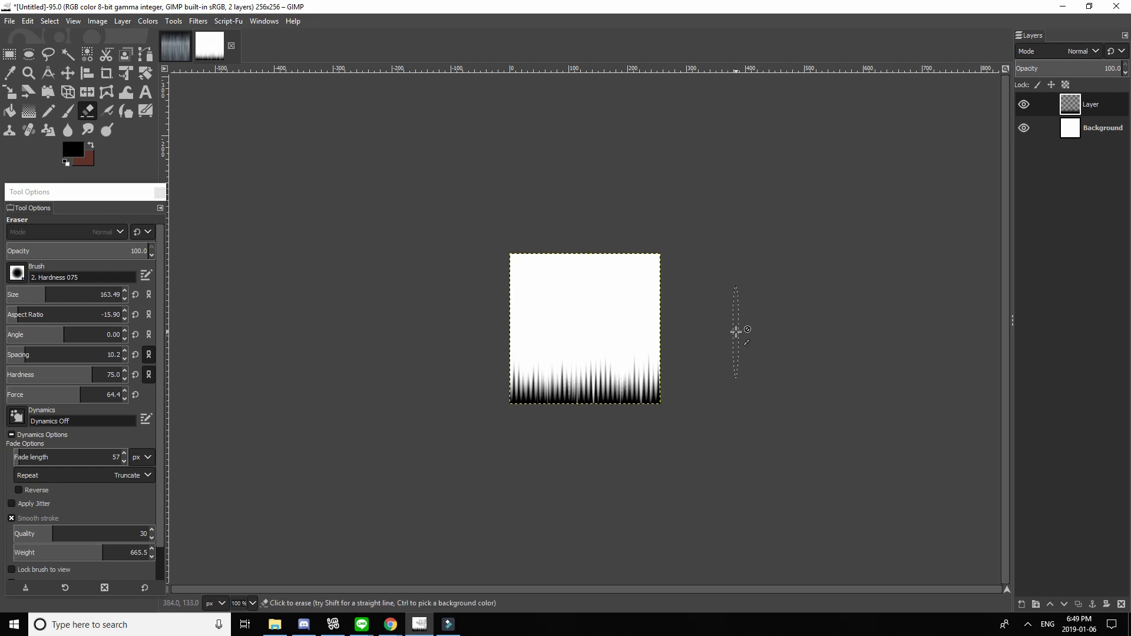
key("ctrl+z")
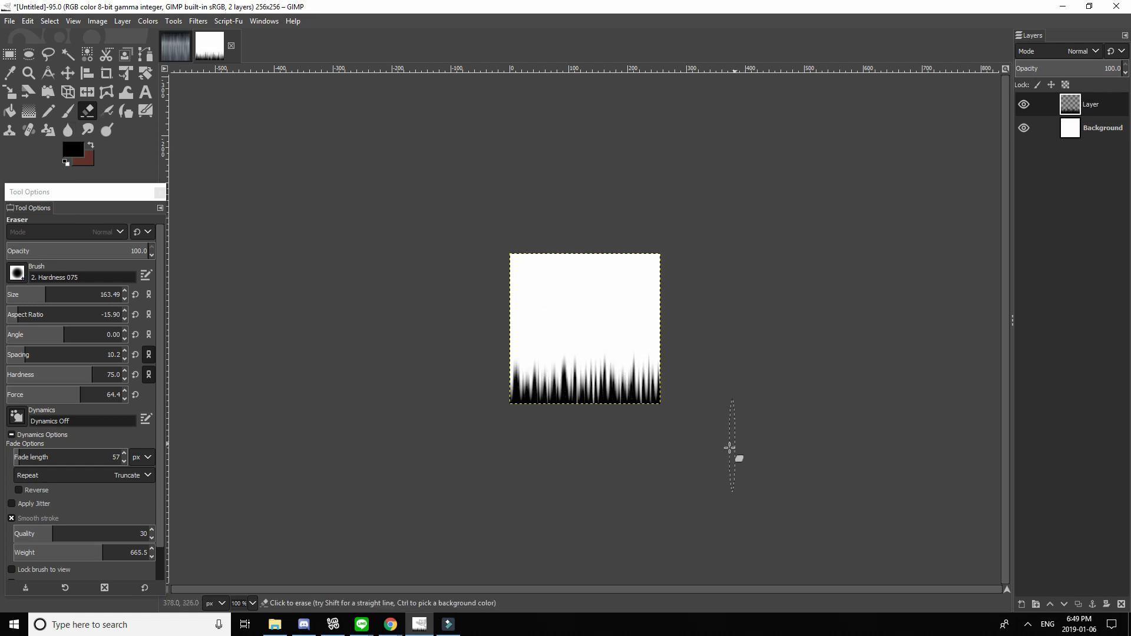
Export the opacity map as greyop.jpg in the Hair folder
scroll(756, 380, "down", 2)
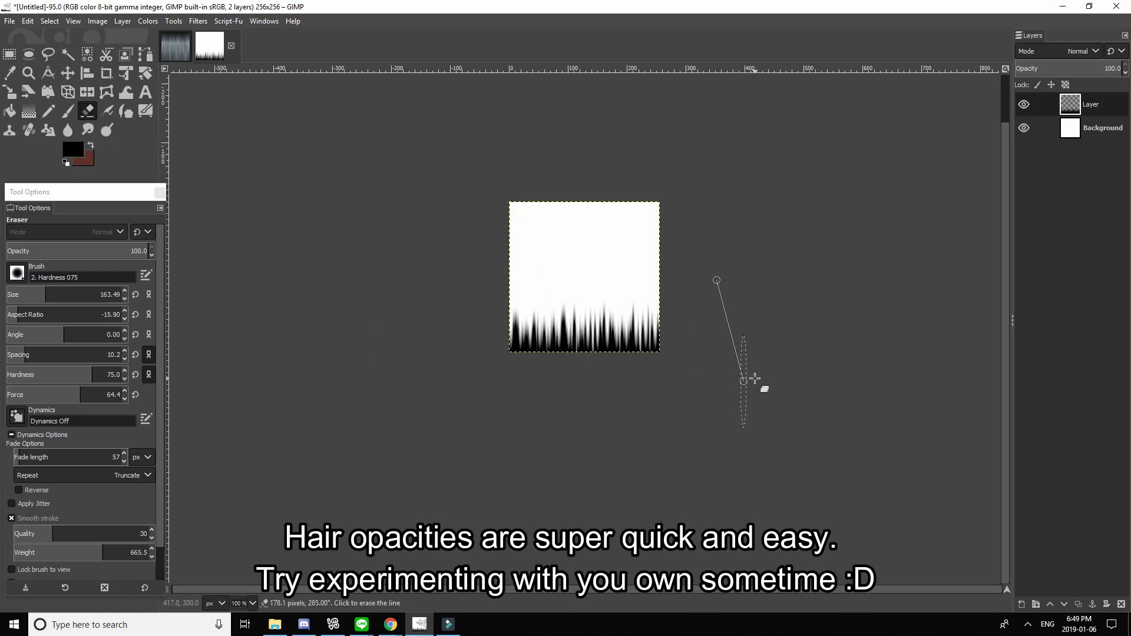
key("ctrl+shift+e")
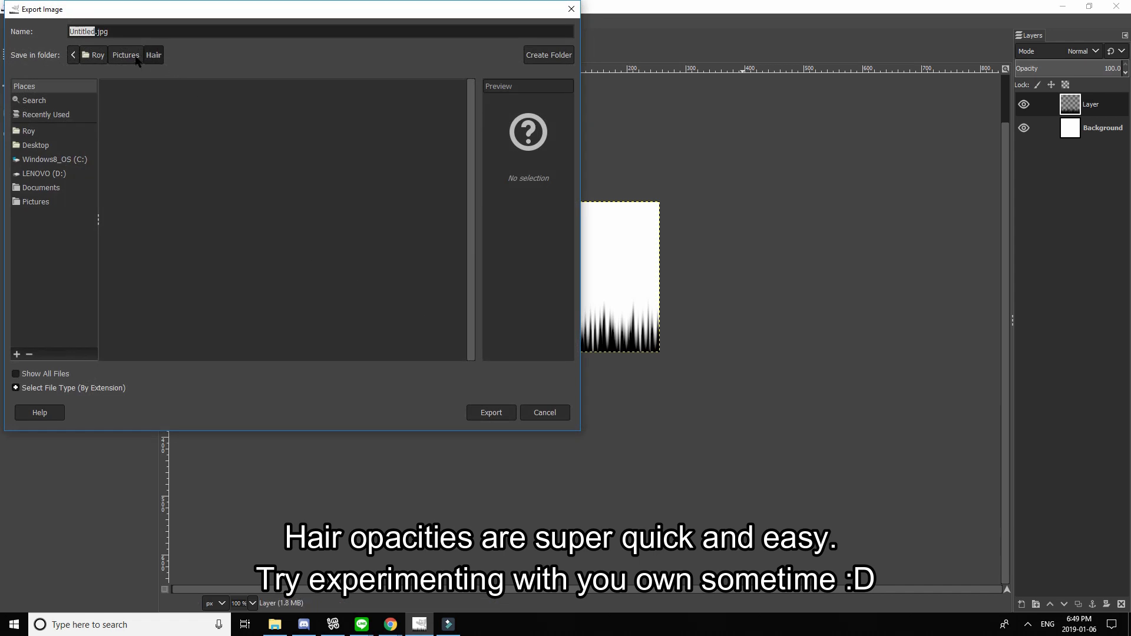
type("greyop")
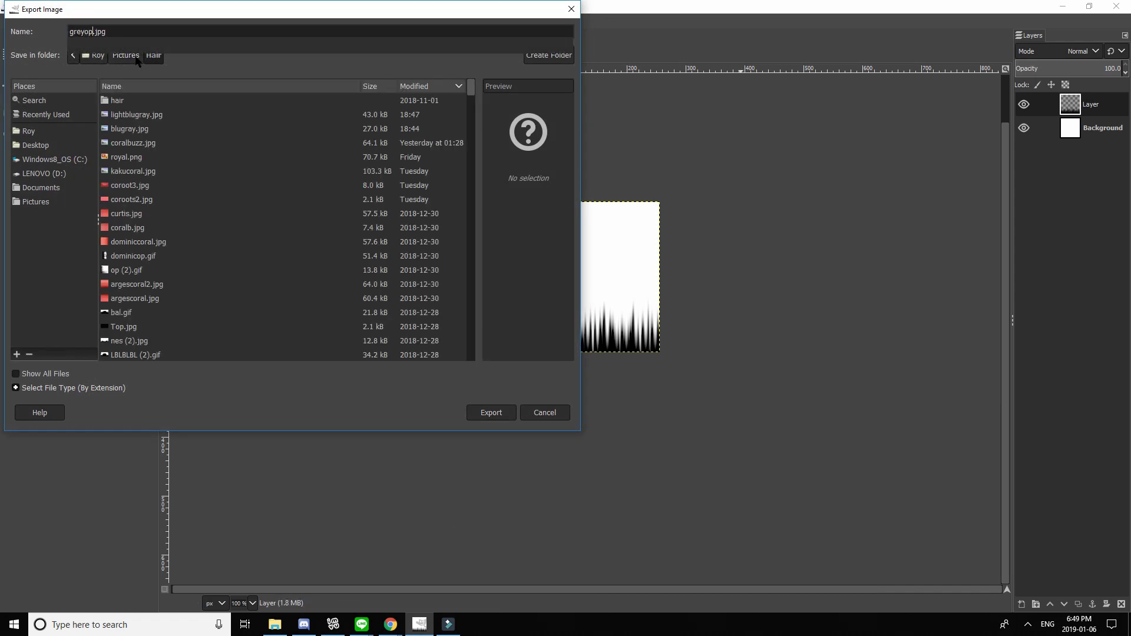
key("Return")
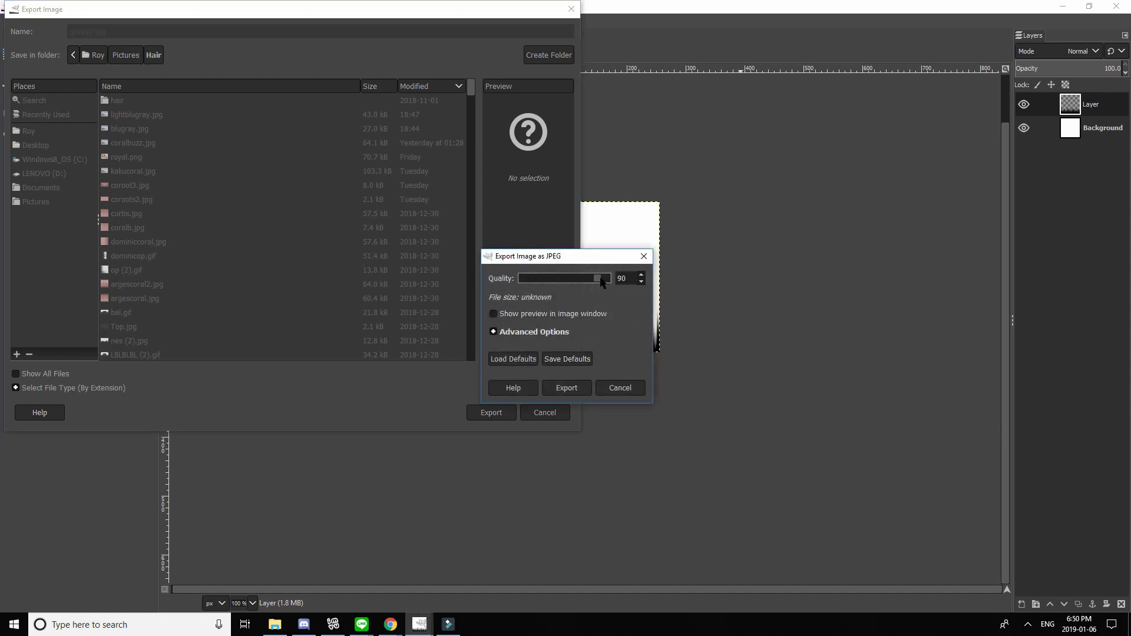
left_click(567, 387)
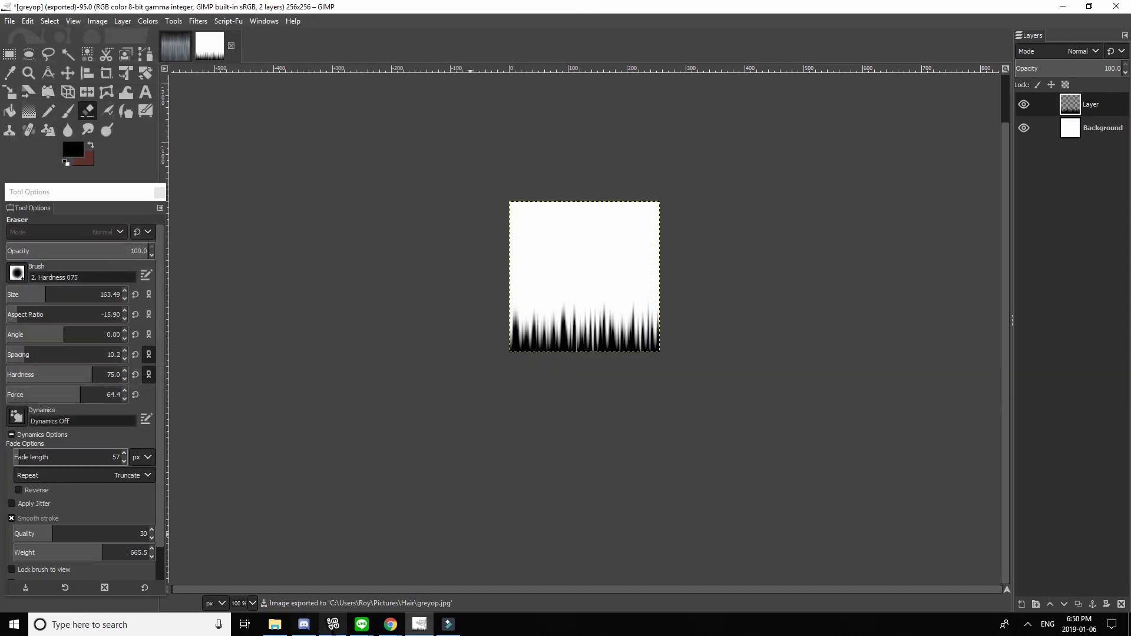
Switch to IMVU and replace material 02's opacity map with the exported greyop.jpg
key("alt+Tab")
left_click(1006, 285)
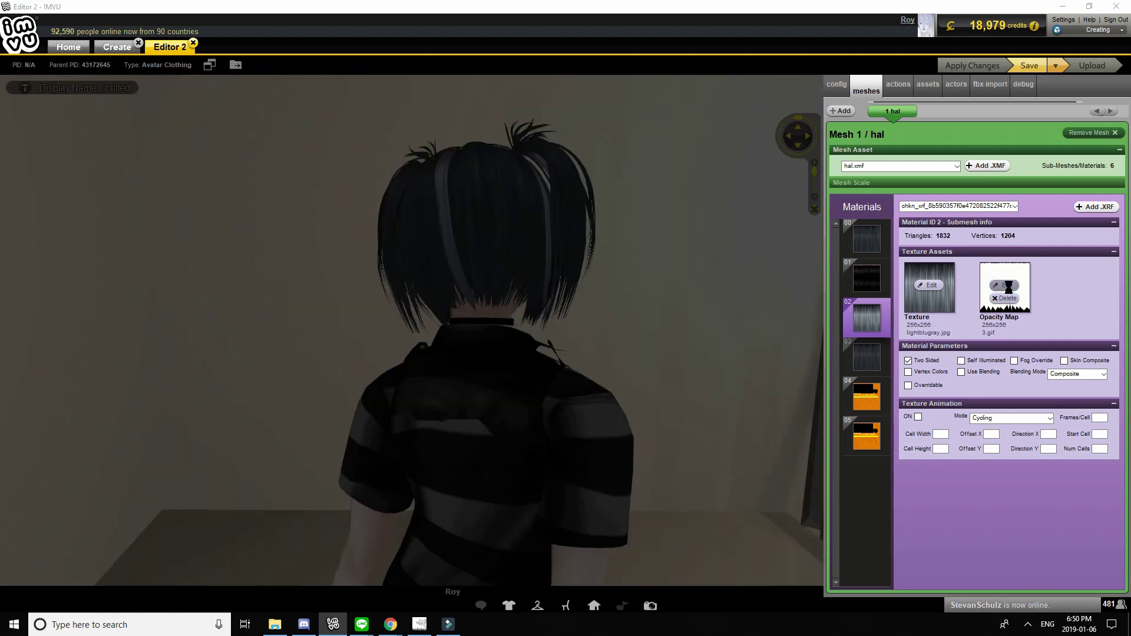
type("pony")
key("Down")
key("Down")
key("Return")
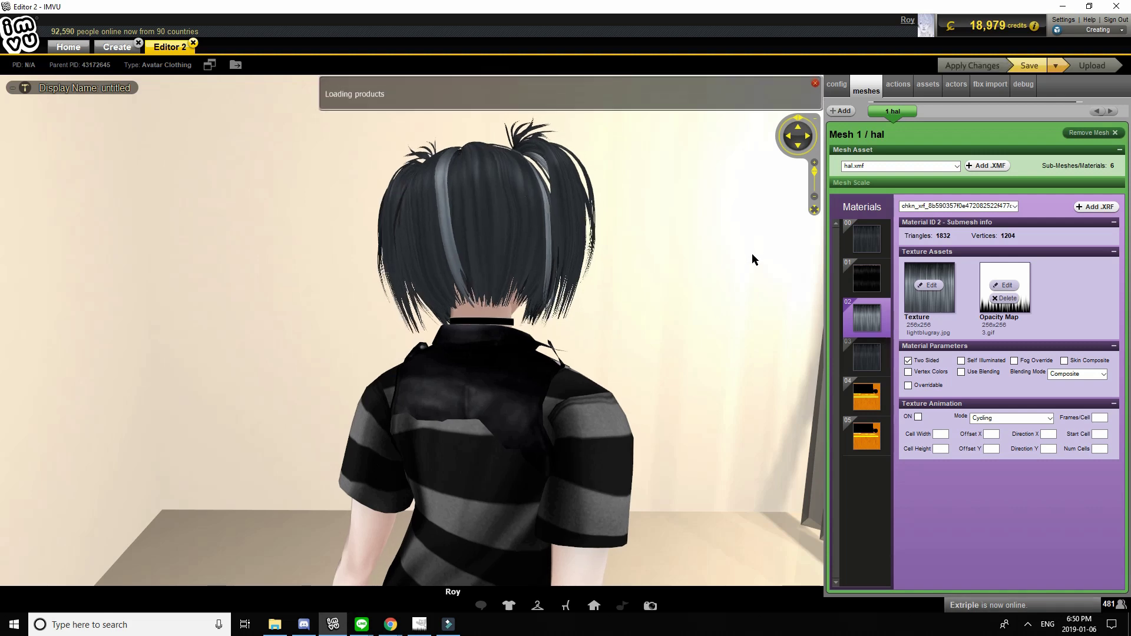
Try alternative chkn .xrf files on material 00, ending on chkn_xrf_b4858c31720722d0a3ff58d625b3275d.xrf
left_click_drag(726, 255, 614, 293)
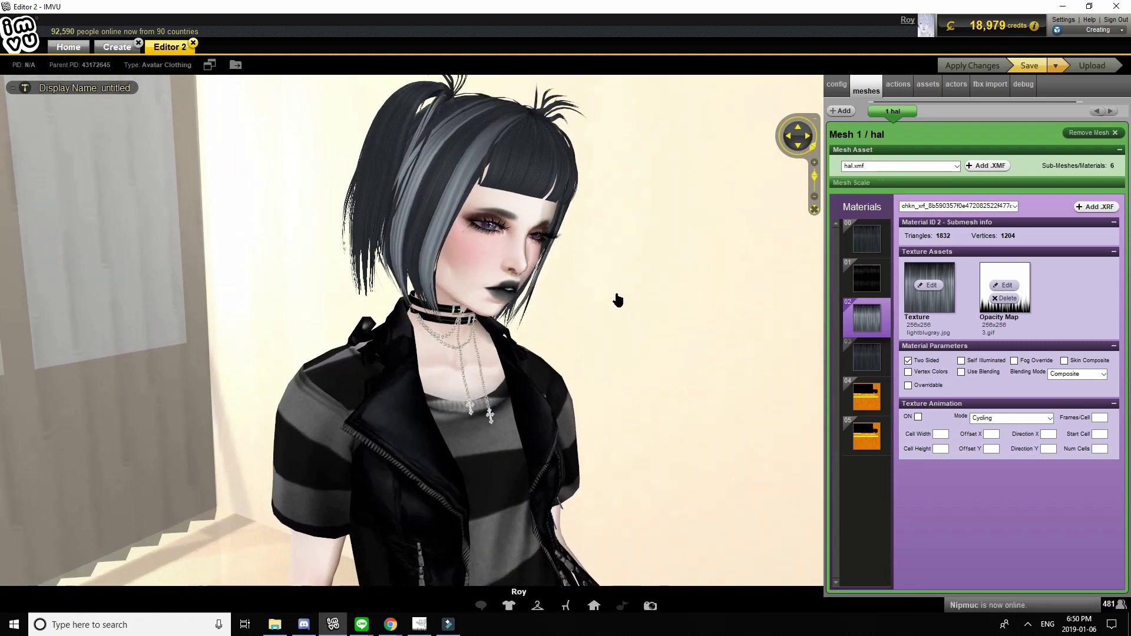
left_click(874, 357)
left_click(847, 233)
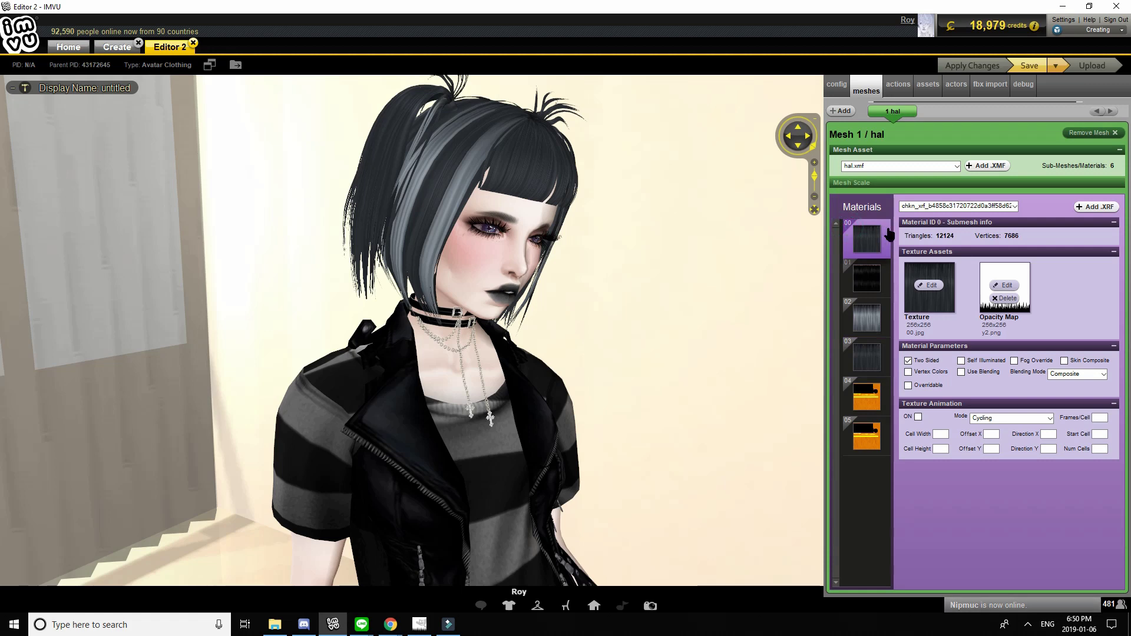
left_click_drag(729, 281, 713, 284)
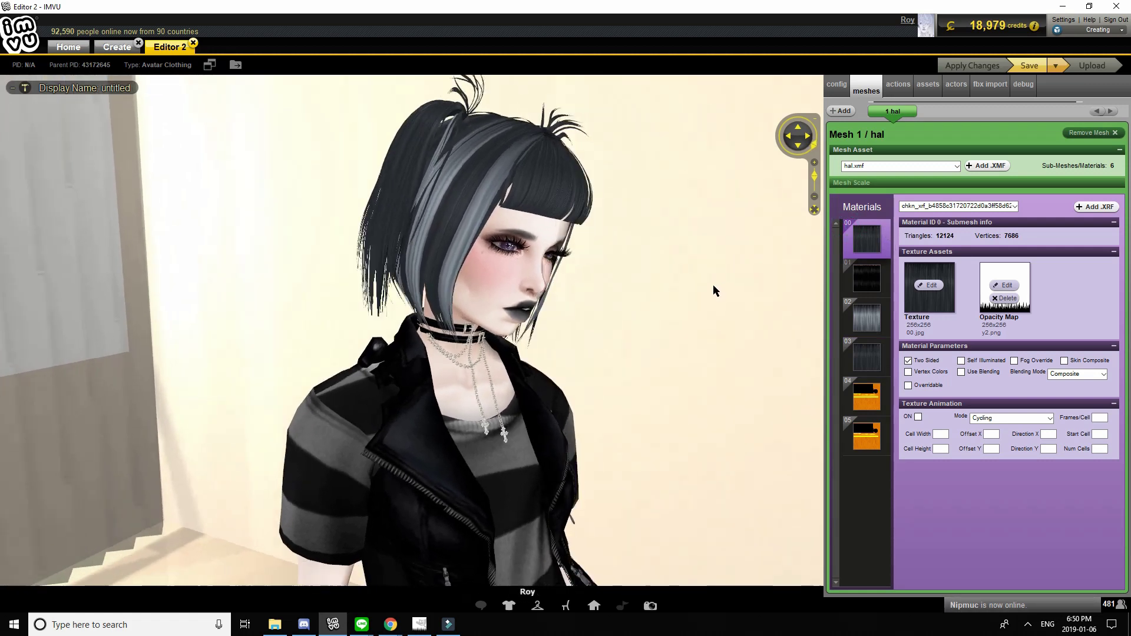
left_click(1002, 207)
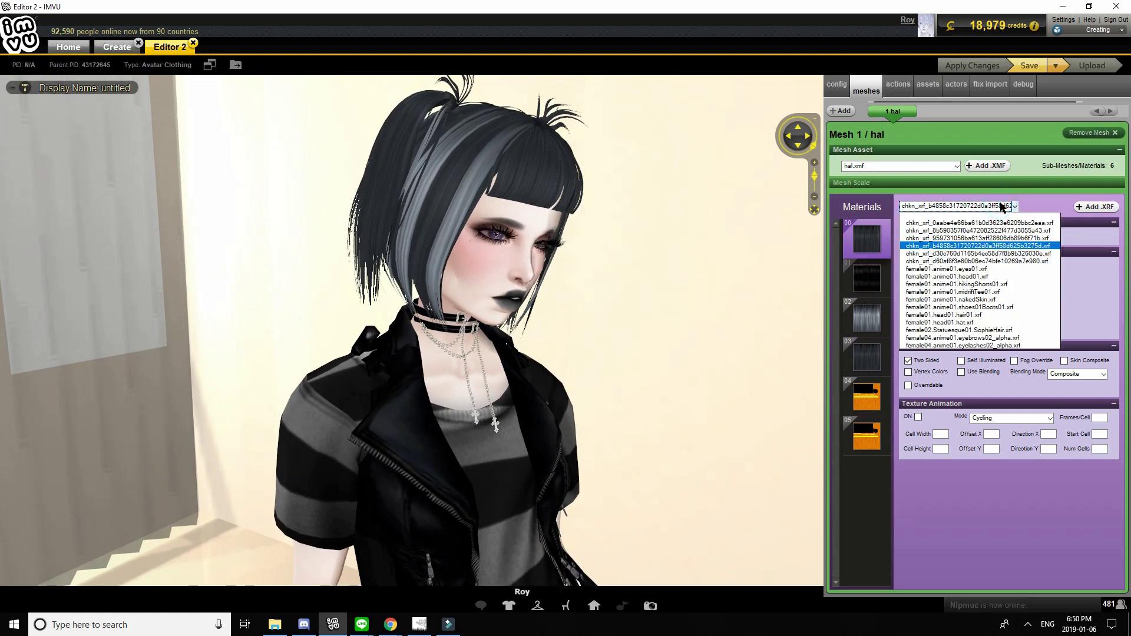
left_click(967, 252)
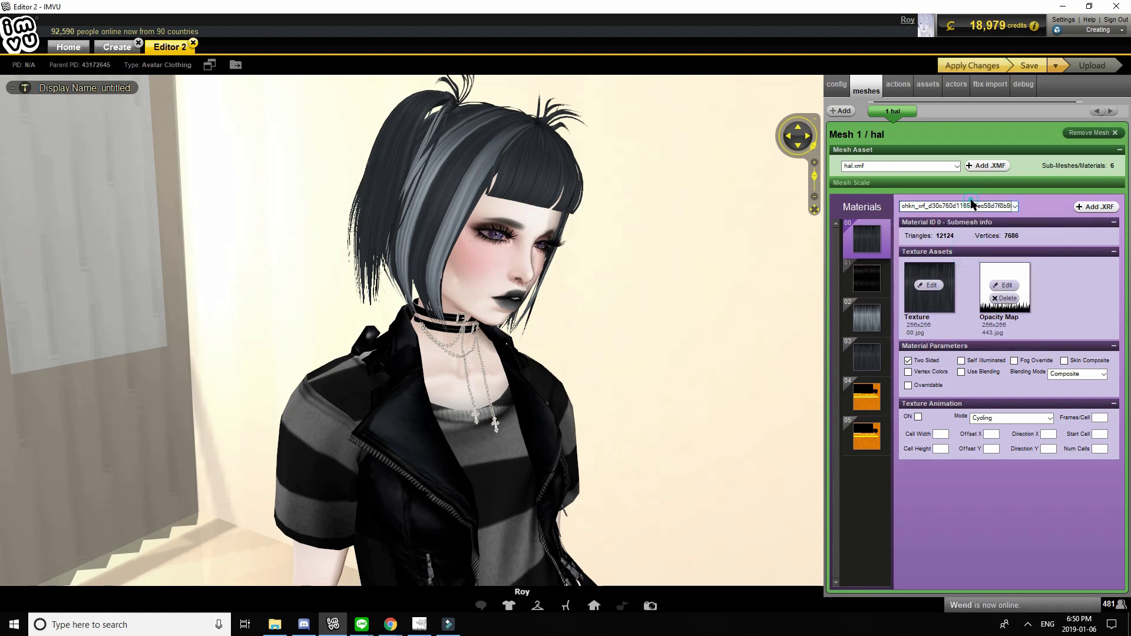
left_click(973, 206)
left_click(967, 261)
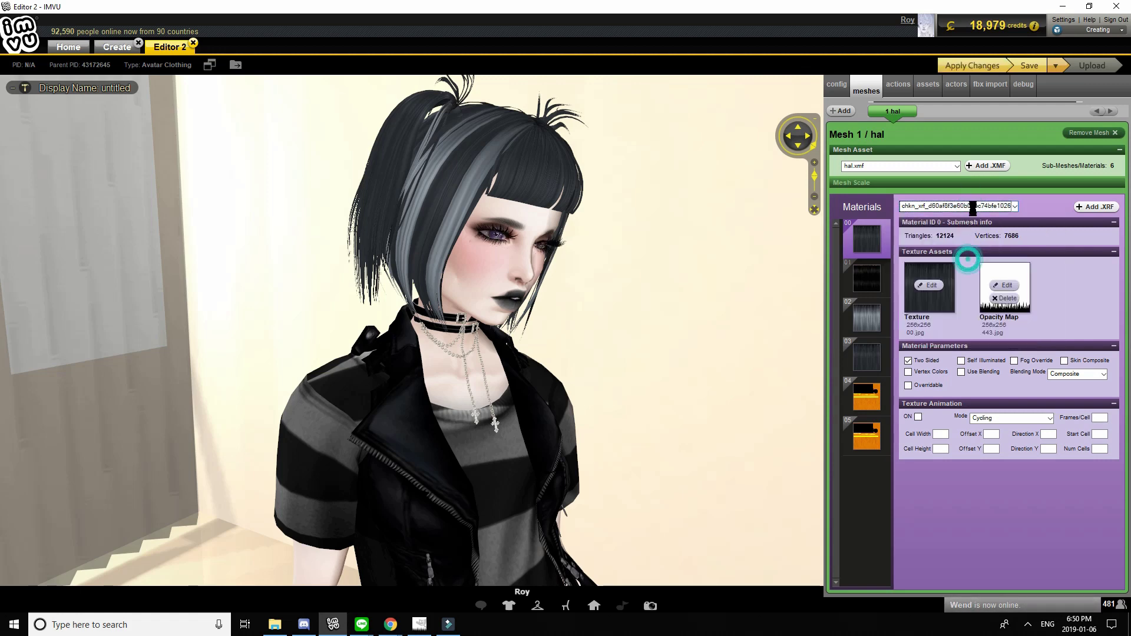
left_click(973, 206)
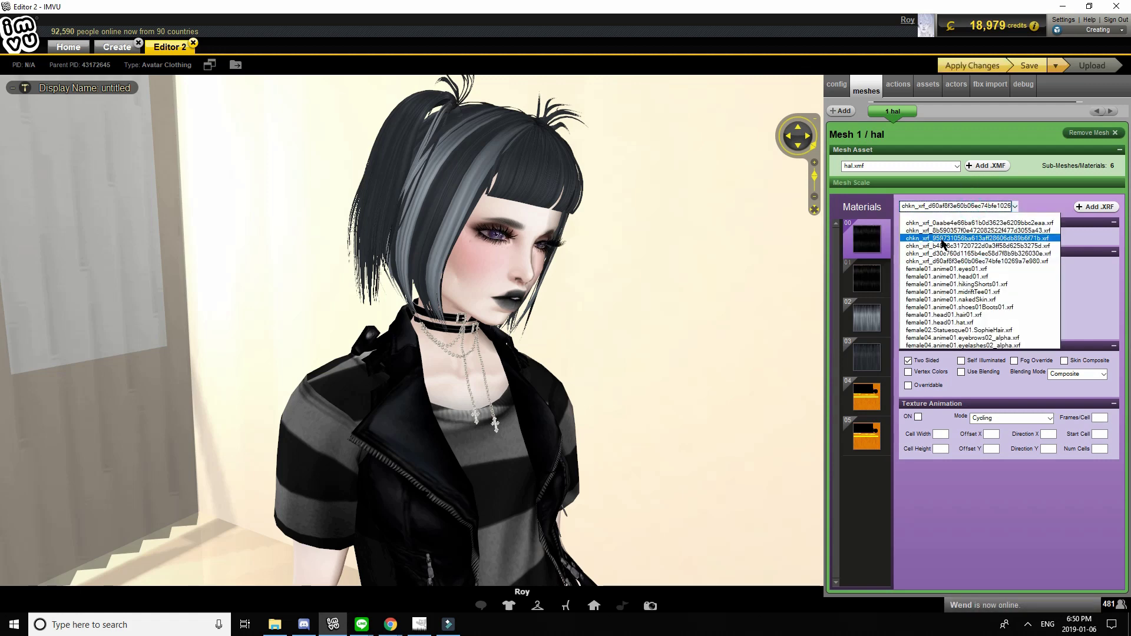
left_click(946, 215)
left_click(946, 209)
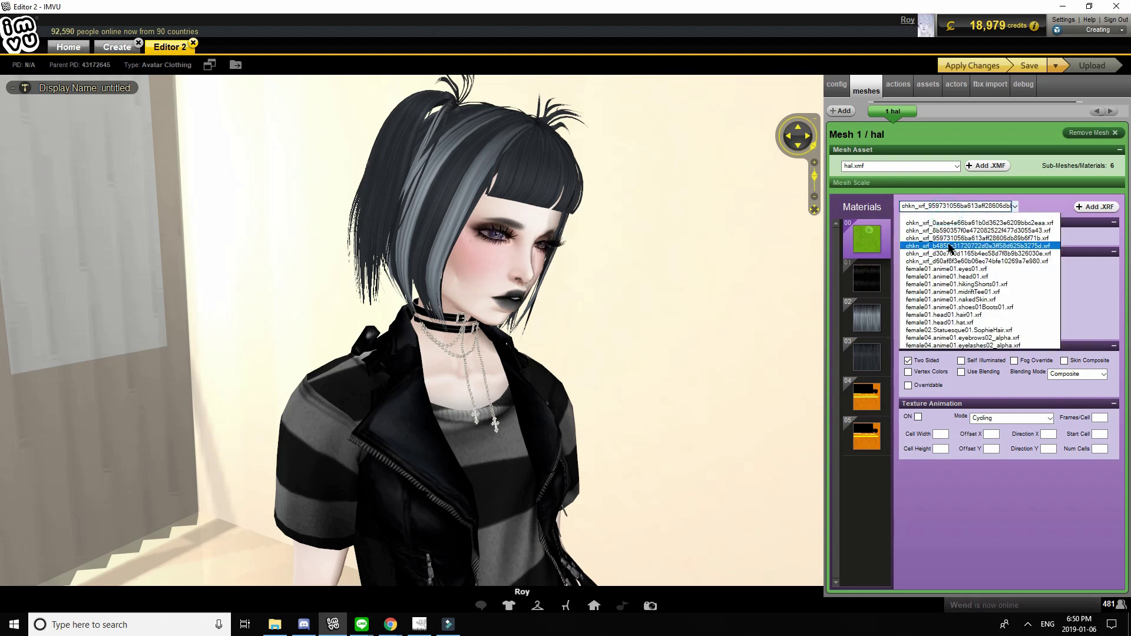
left_click(945, 216)
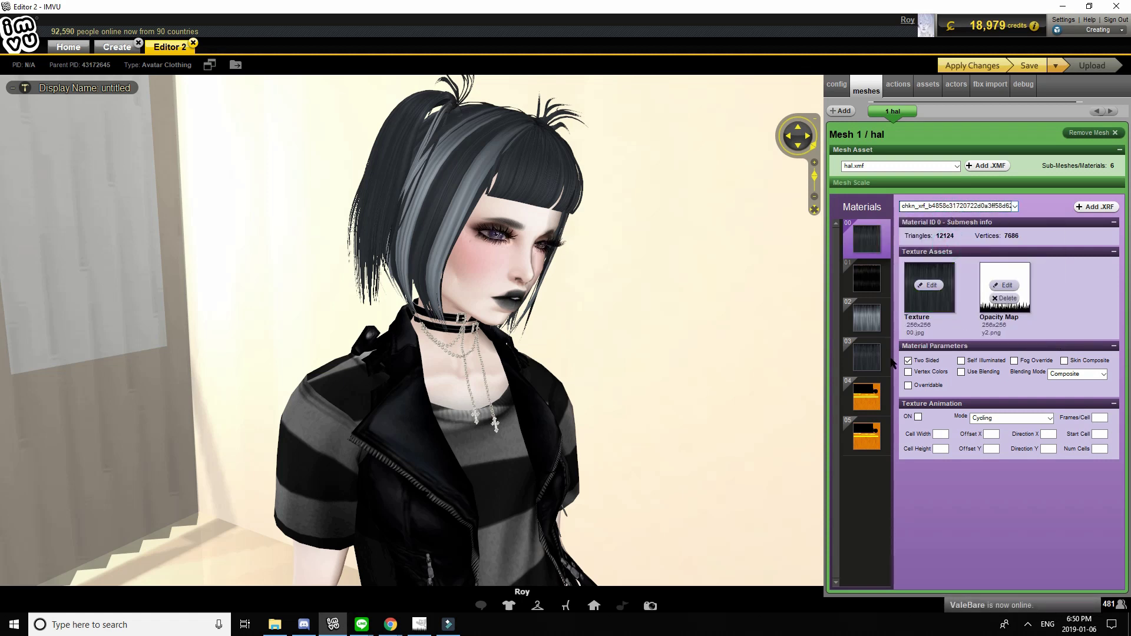
Assign chkn_xrf_0aabe4e66ba61b0d3623e6209bbc2eaa.xrf to material 00 and apply the changes
left_click(867, 318)
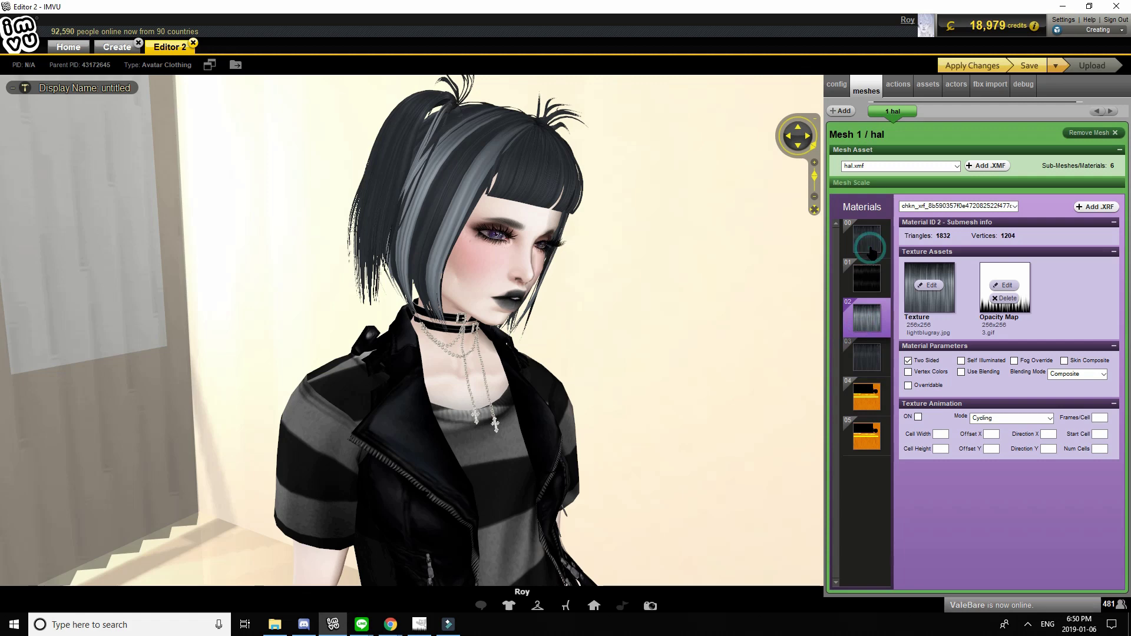
left_click(869, 246)
left_click(968, 209)
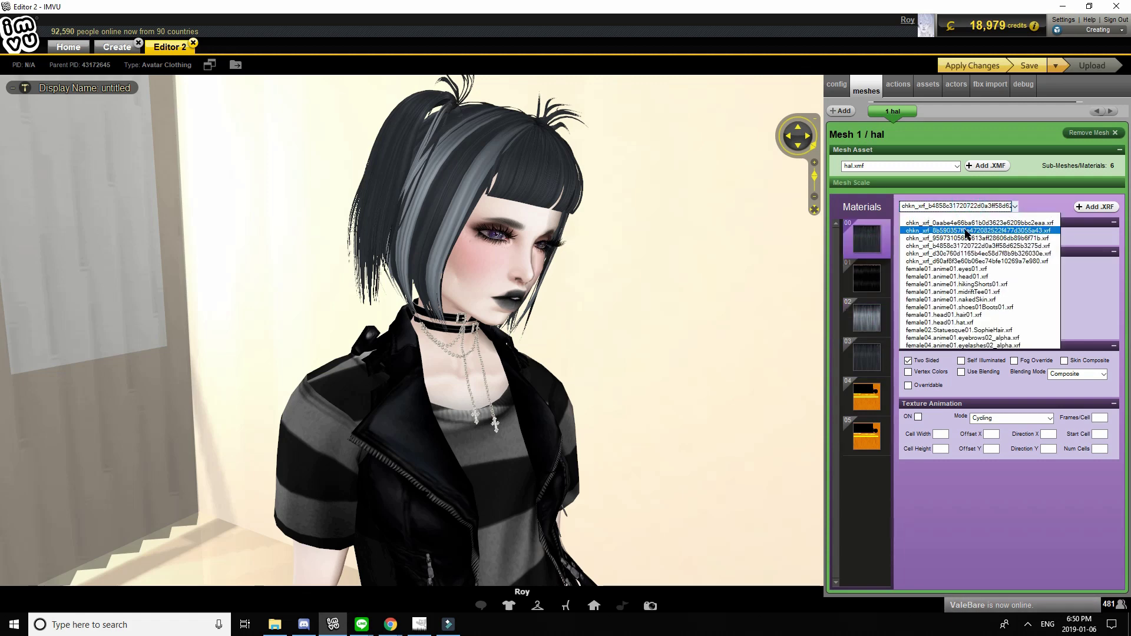
left_click(964, 218)
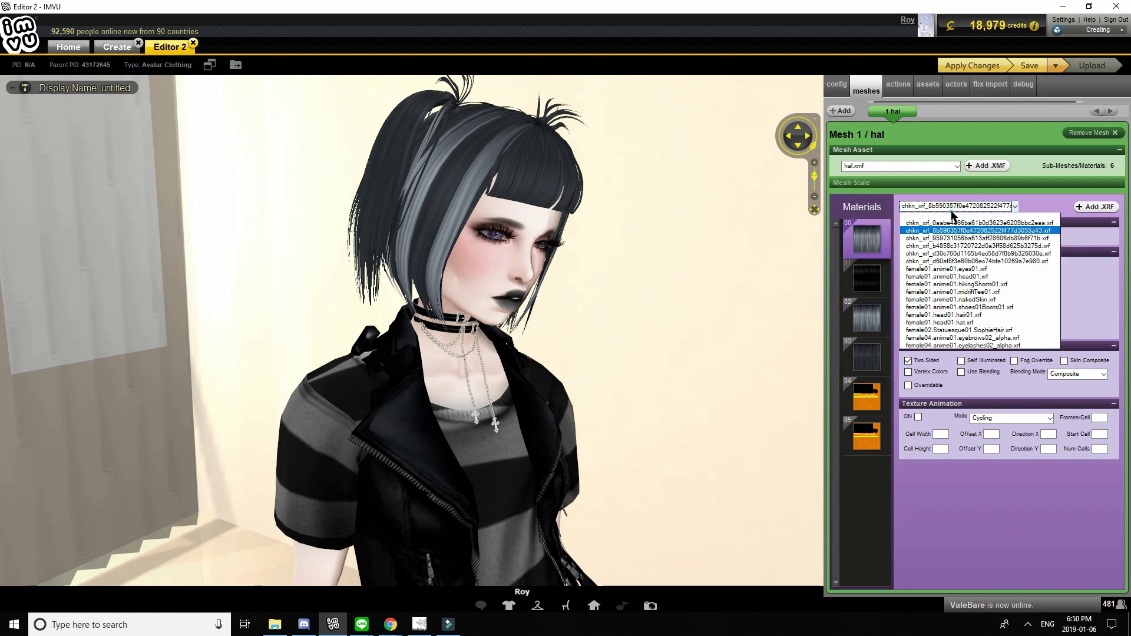
left_click(951, 223)
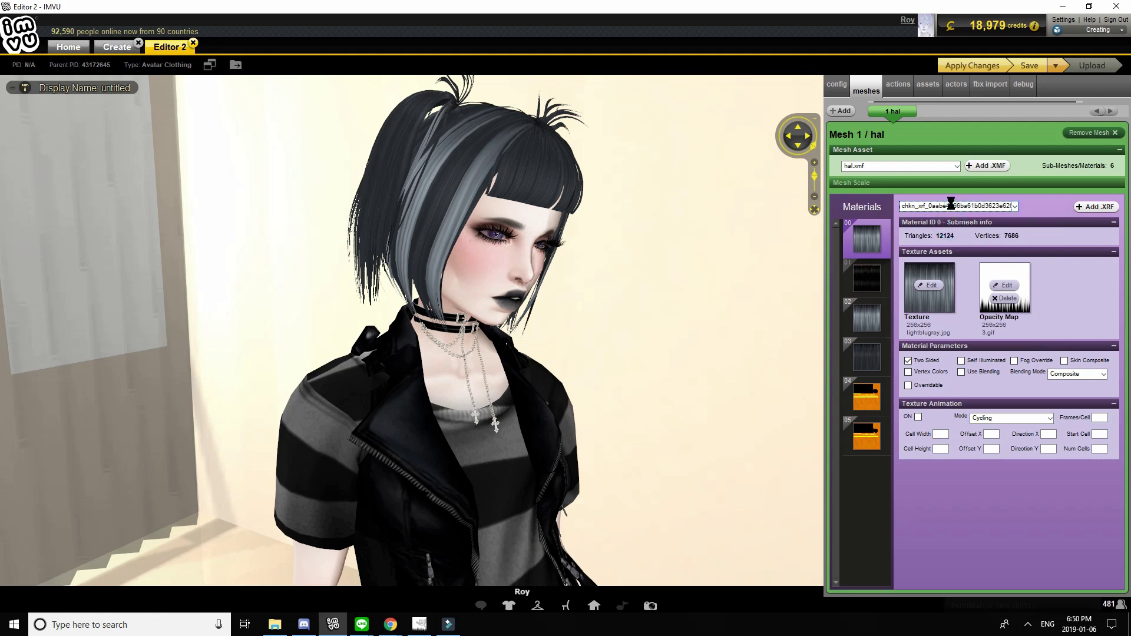
left_click(953, 207)
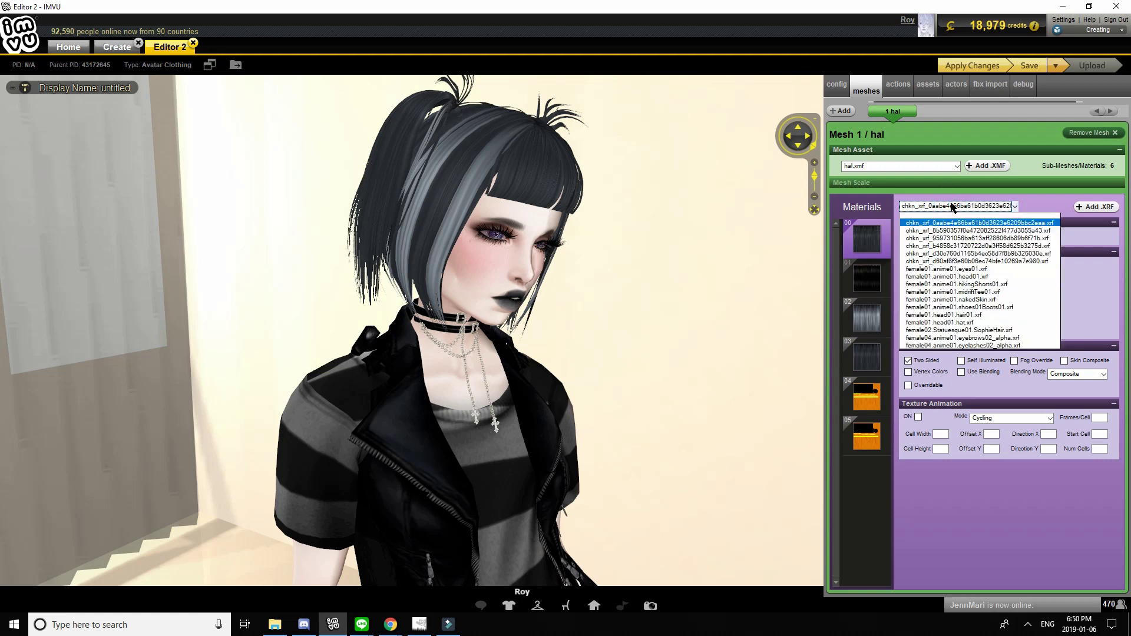
left_click(953, 207)
left_click(985, 68)
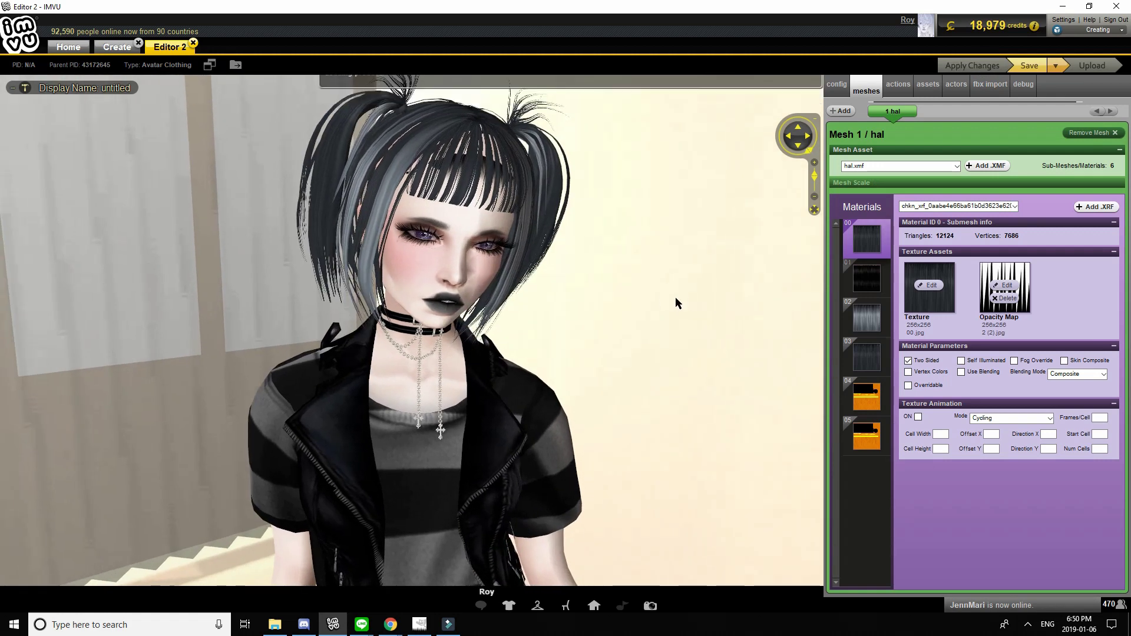
Try image 007 from the Hair folder as material 00's opacity map and inspect the hair from behind and in front
left_click(1013, 288)
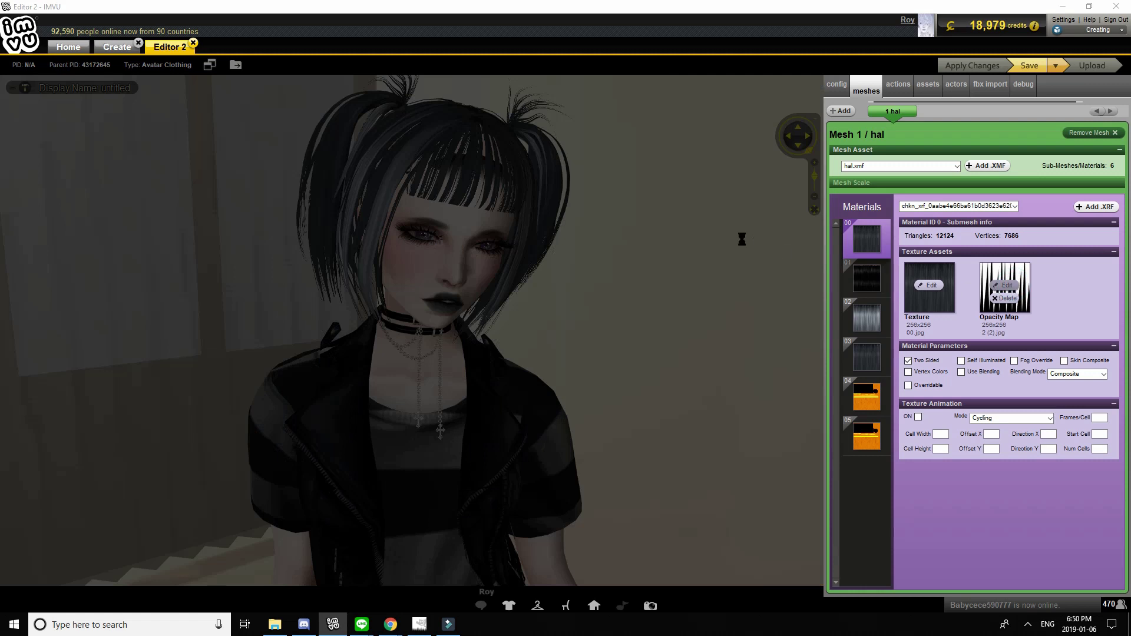
scroll(353, 187, "down", 1)
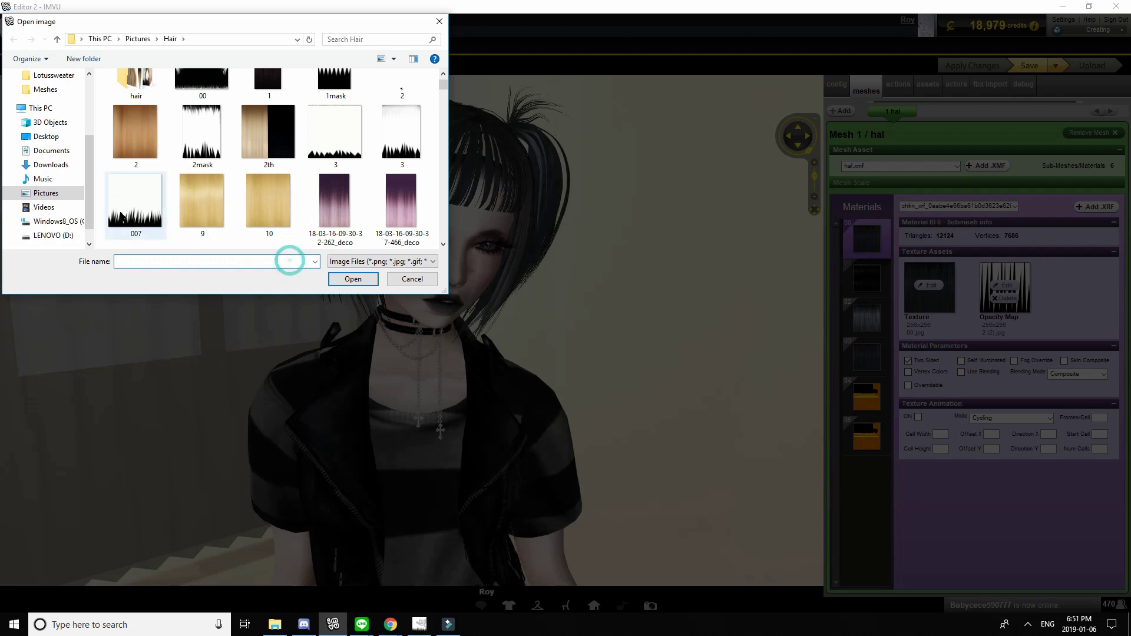
double_click(121, 215)
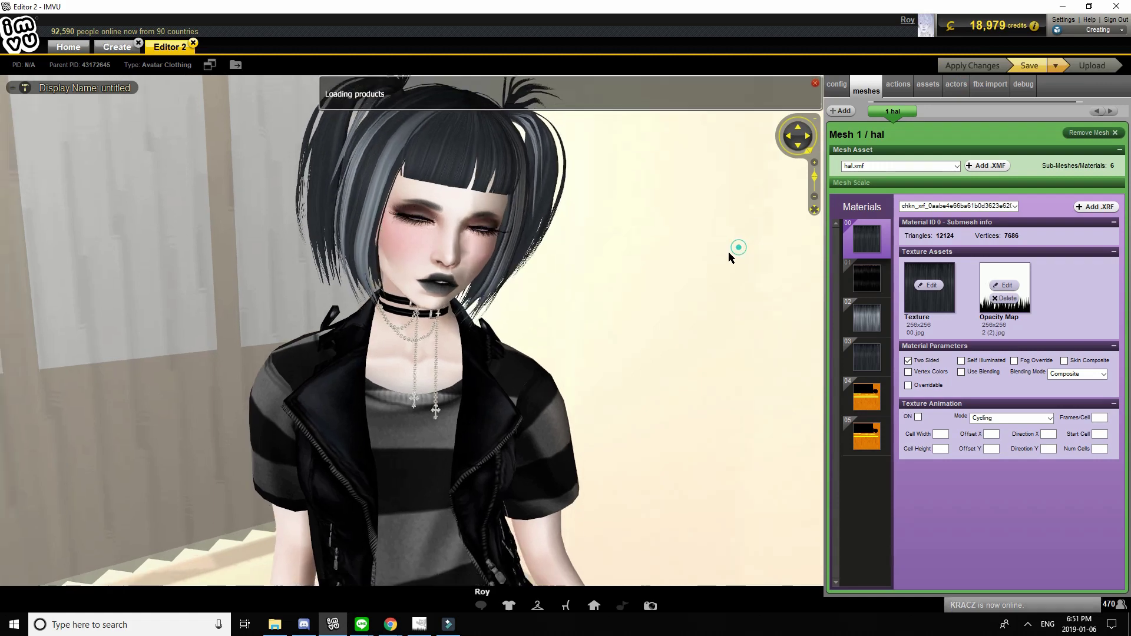
left_click_drag(770, 250, 551, 294)
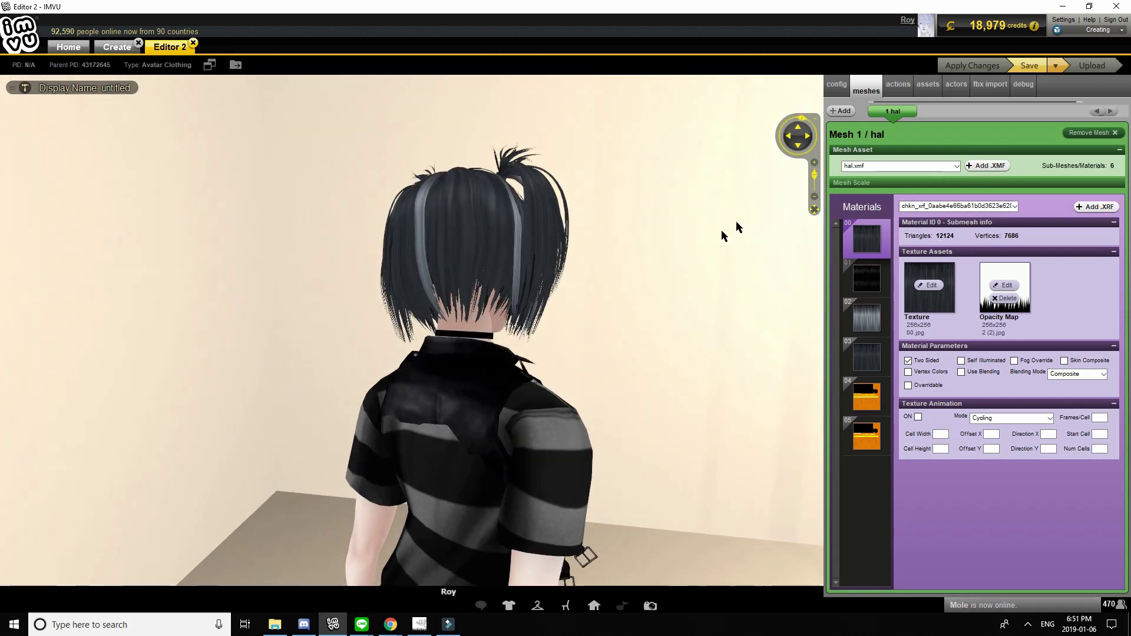
left_click_drag(709, 238, 551, 244)
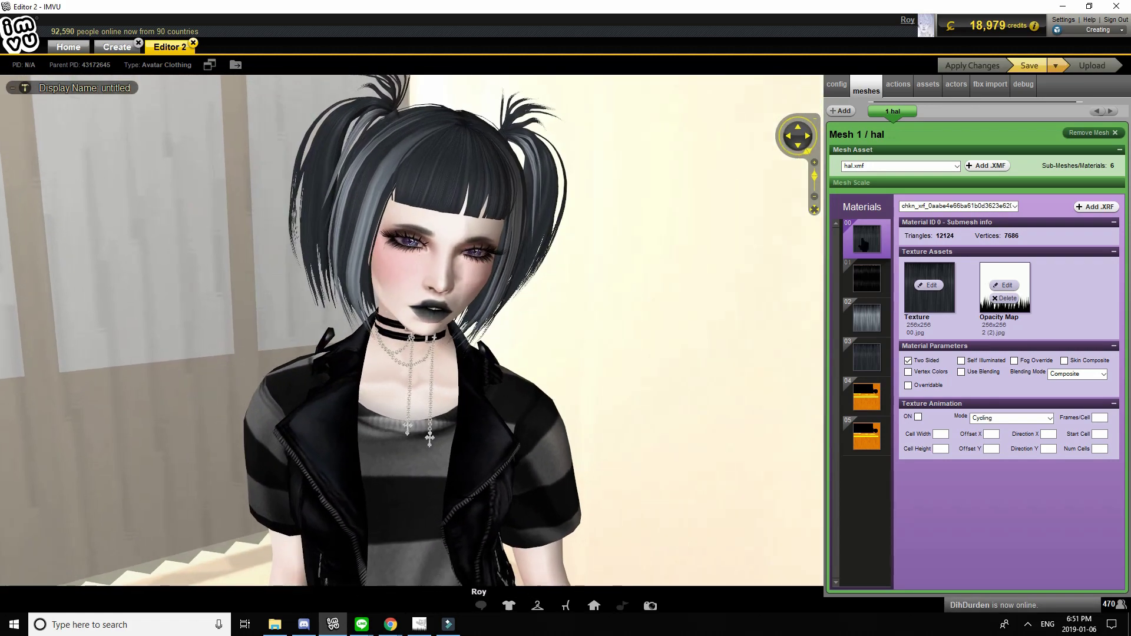
Replace material 00's opacity map with image 3 from the Hair folder, apply the changes and view the avatar
left_click(1006, 287)
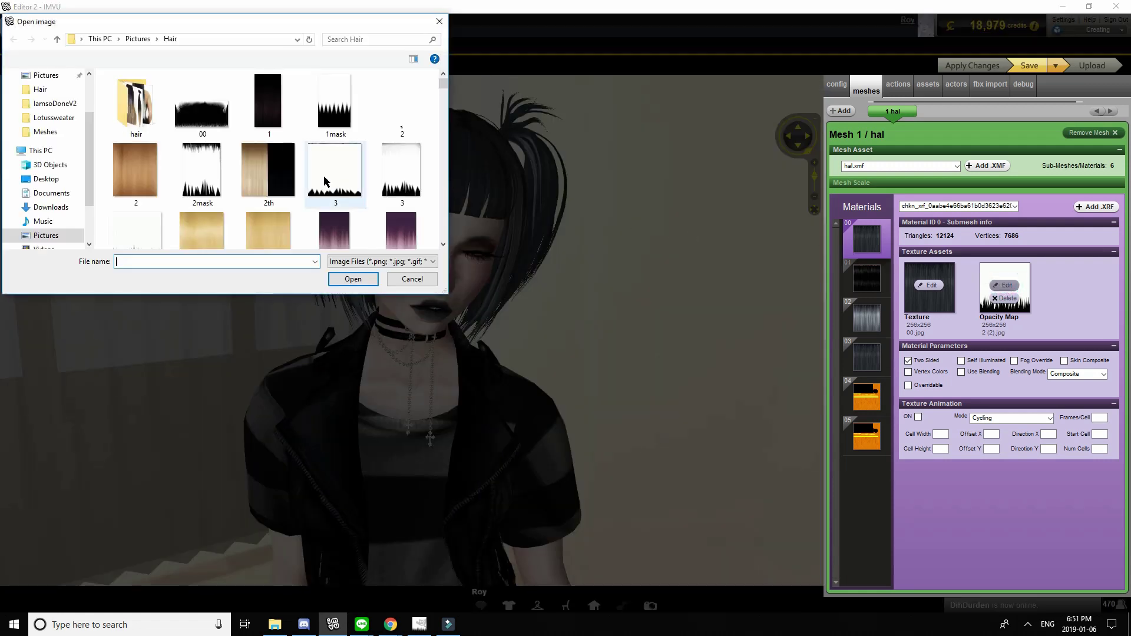
double_click(404, 183)
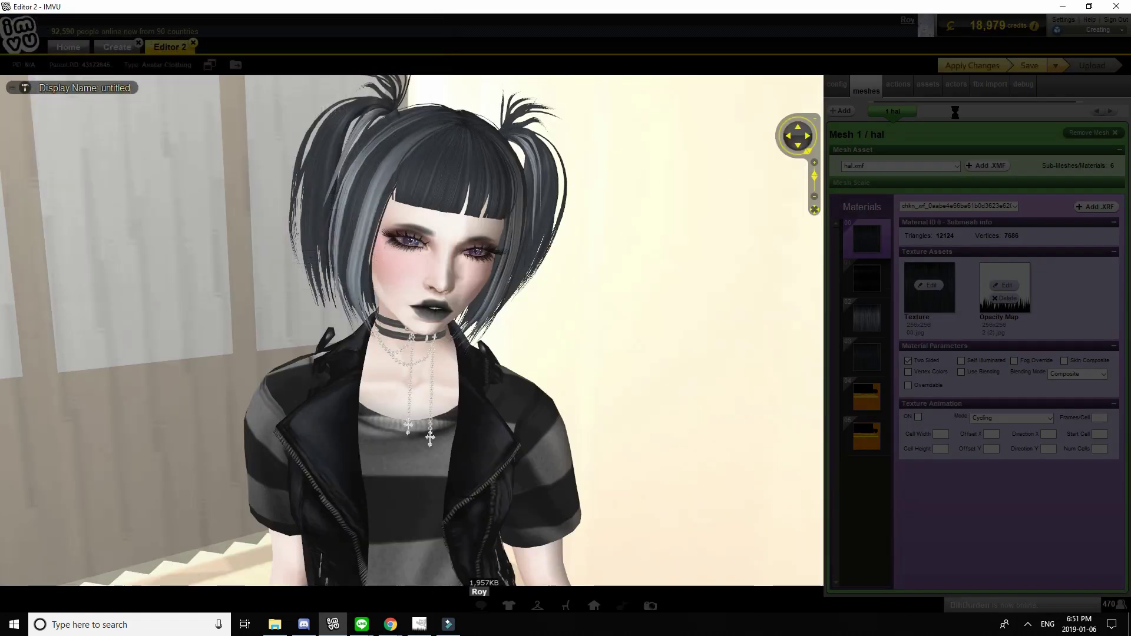
left_click(964, 67)
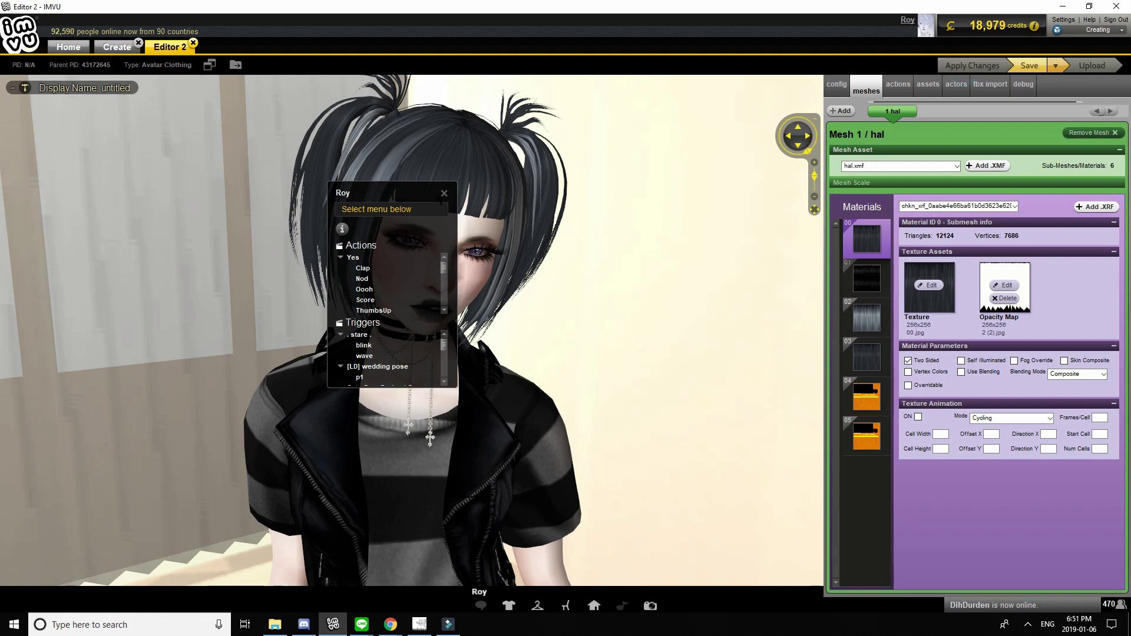
left_click(444, 193)
left_click_drag(613, 279, 628, 312)
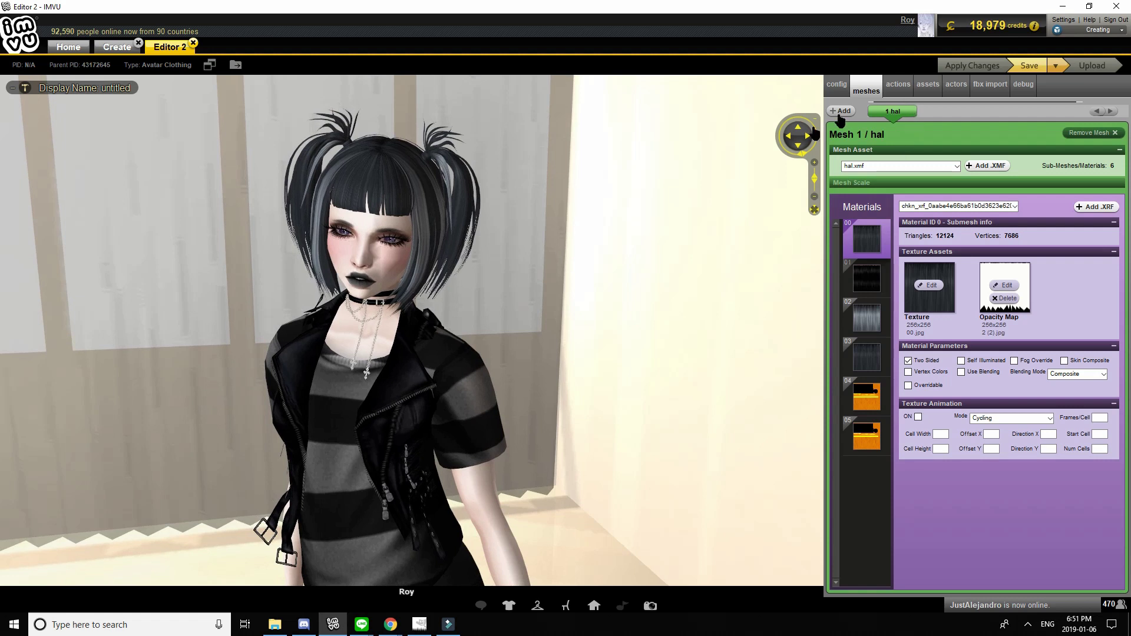
Remove the two unused chkn .xrf materials from the product's assets and apply the changes
left_click(928, 88)
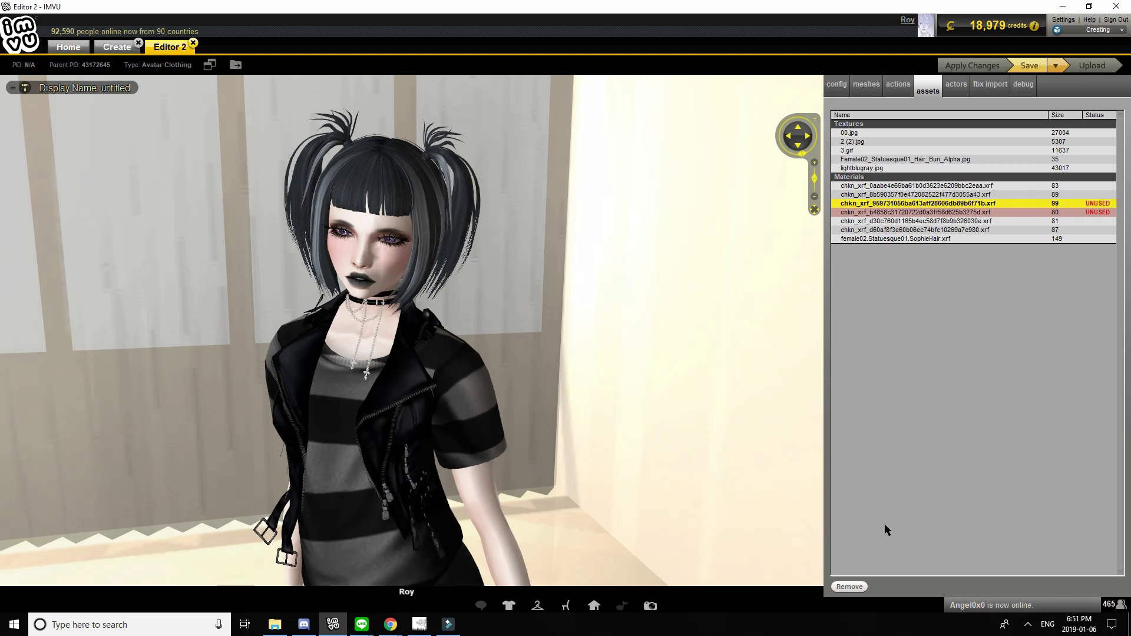
left_click(856, 588)
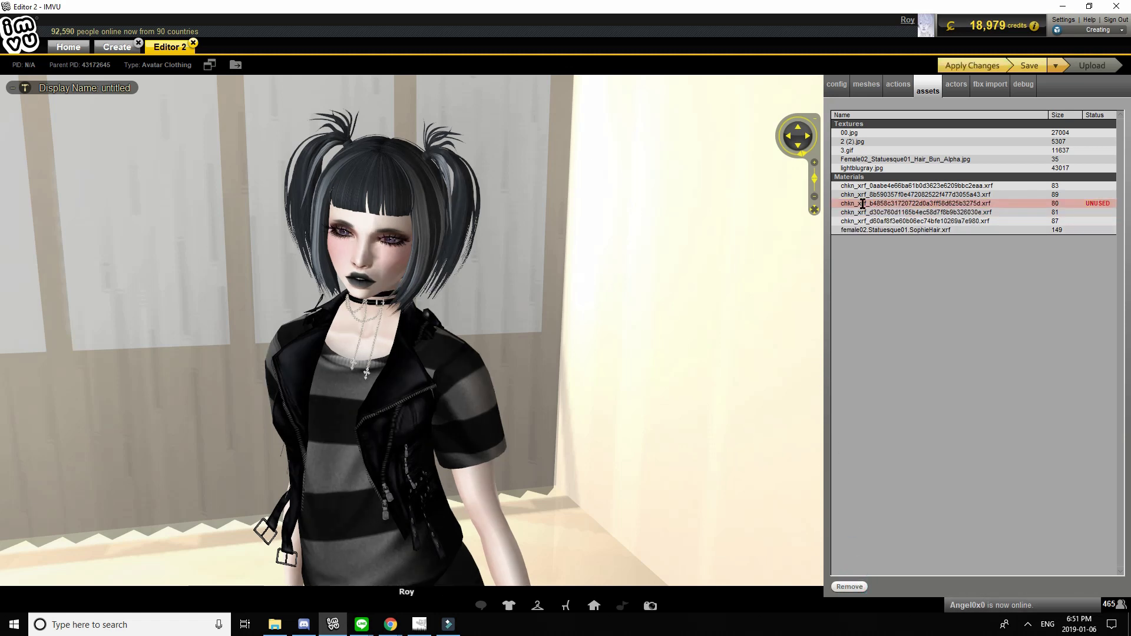
left_click(854, 588)
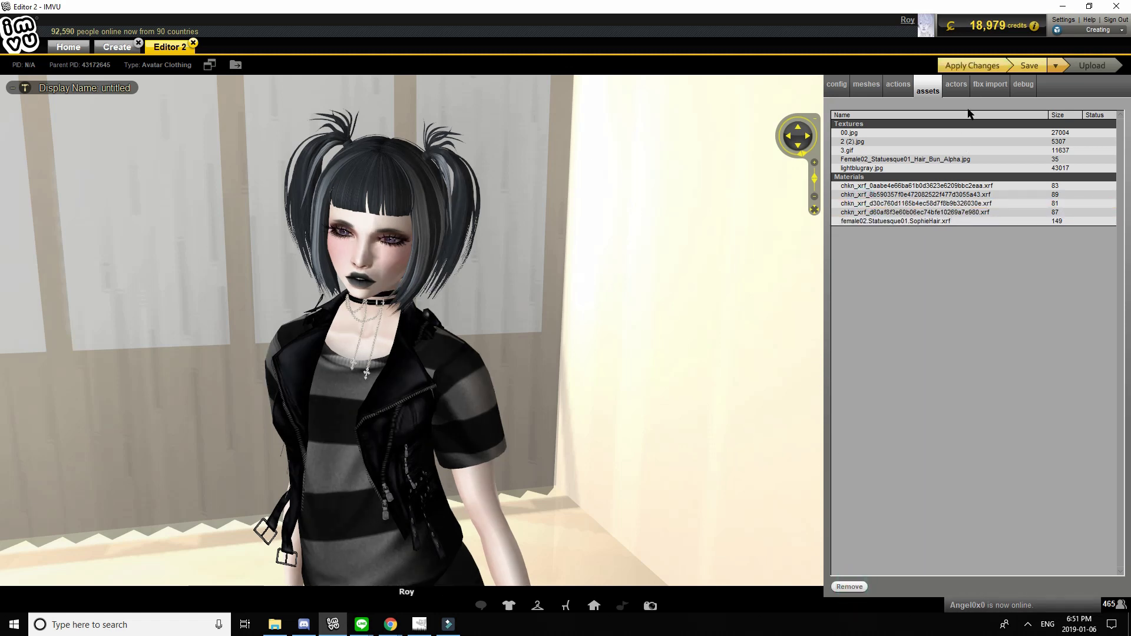
left_click(978, 67)
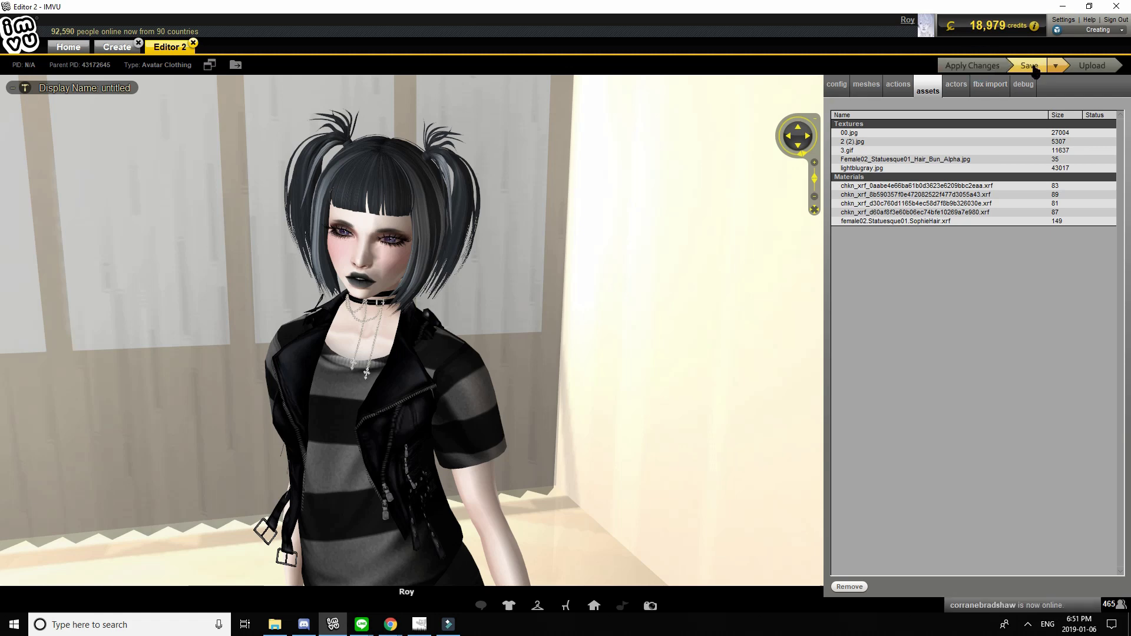
Save the product and inspect the finished hair on the avatar
left_click(1032, 67)
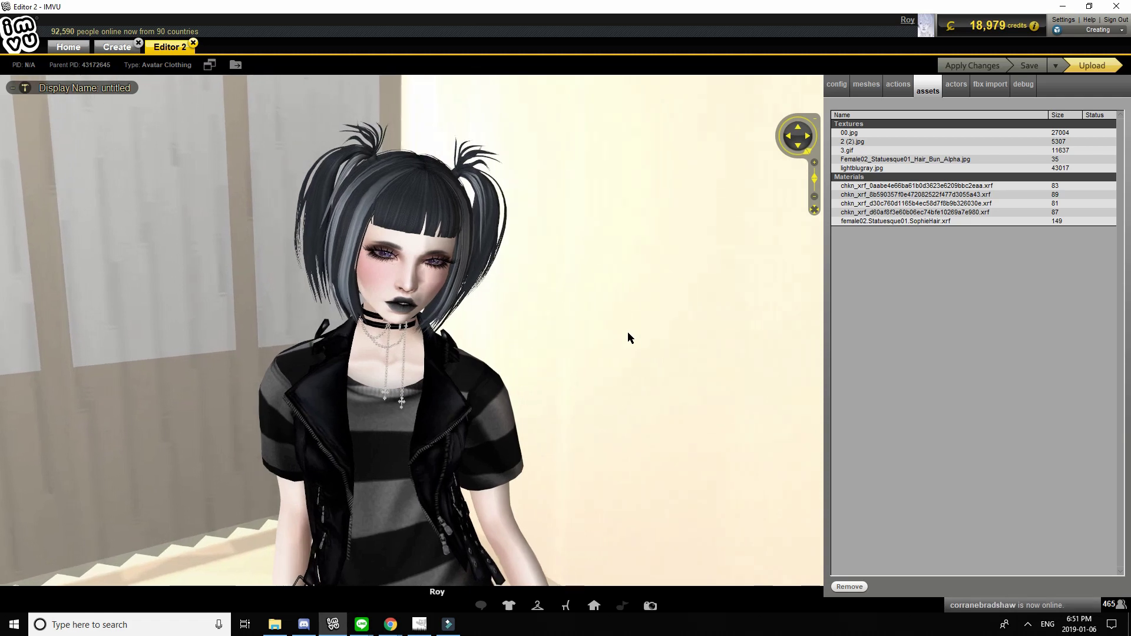
mouse_move(633, 323)
left_mouse_down()
mouse_move(670, 320)
mouse_move(593, 326)
mouse_move(646, 334)
left_mouse_up()
scroll(645, 328, "up", 3)
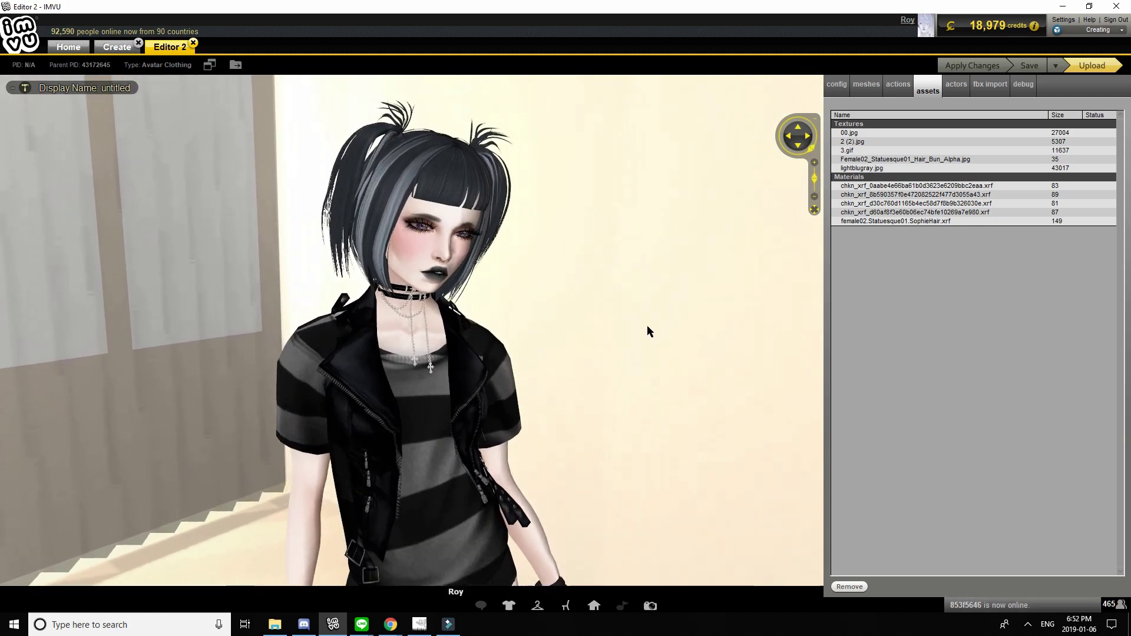